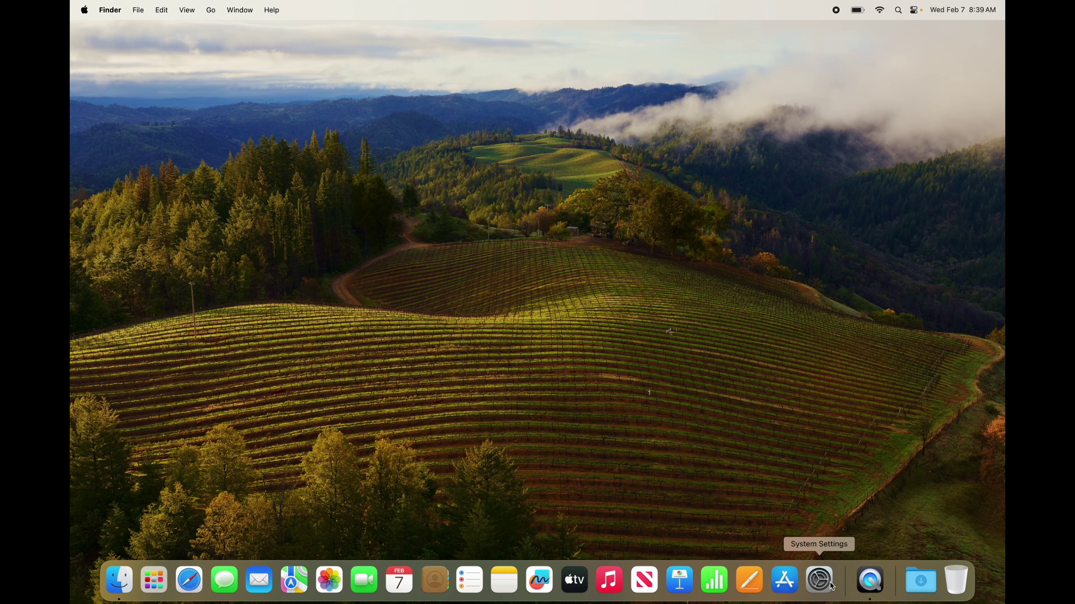
# Find Trackpad settings with a 'track' search in System Settings and set tracking speed to Fast
pyautogui.click(819, 580)
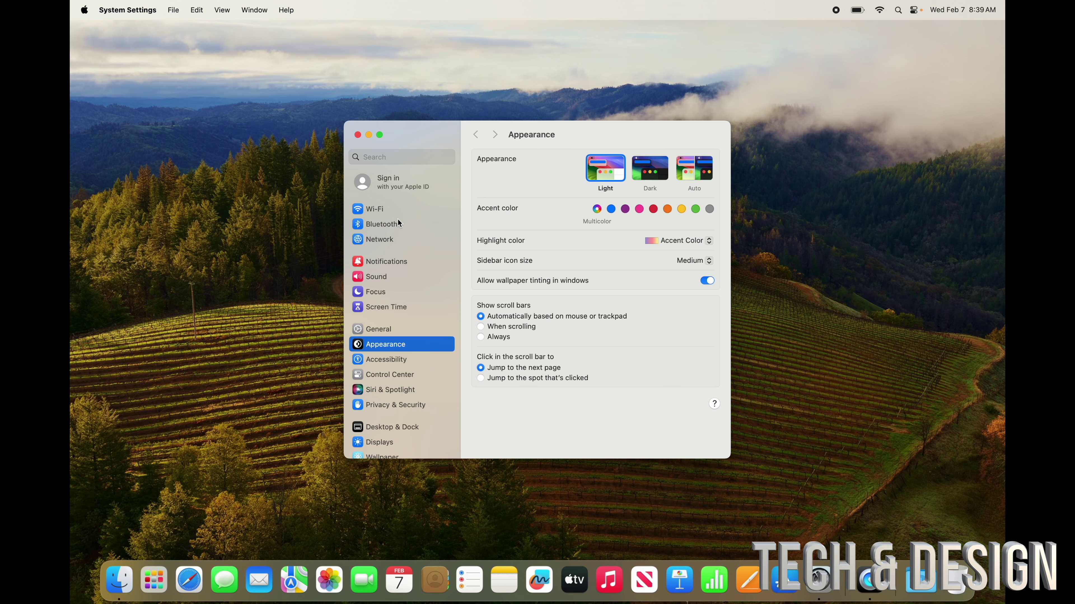
pyautogui.click(384, 159)
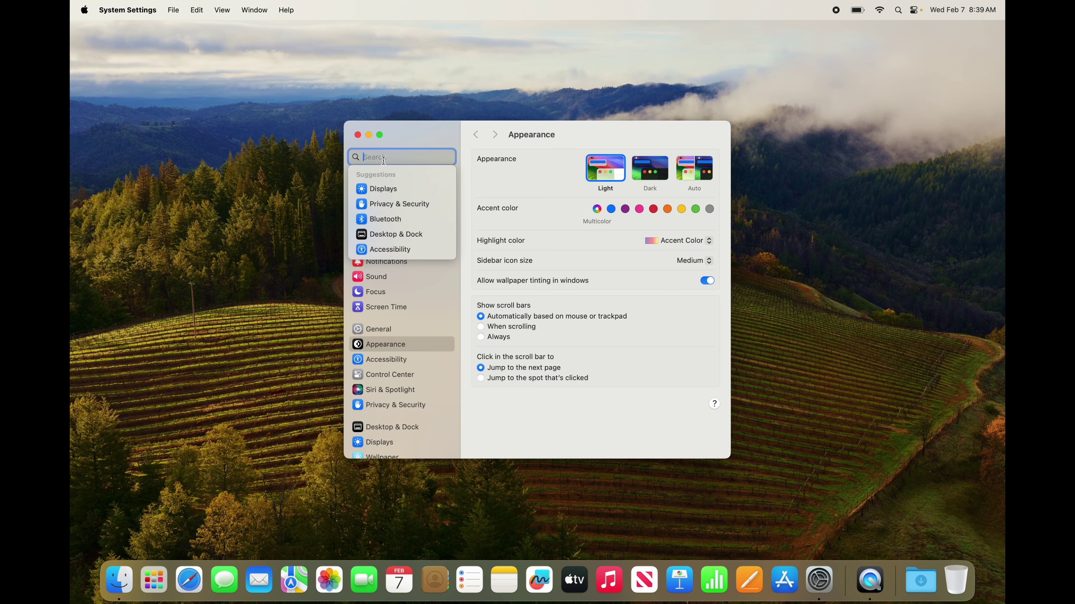
pyautogui.write('soun')
pyautogui.press('BackSpace')
pyautogui.press('BackSpace')
pyautogui.press('BackSpace')
pyautogui.press('BackSpace')
pyautogui.write('track')
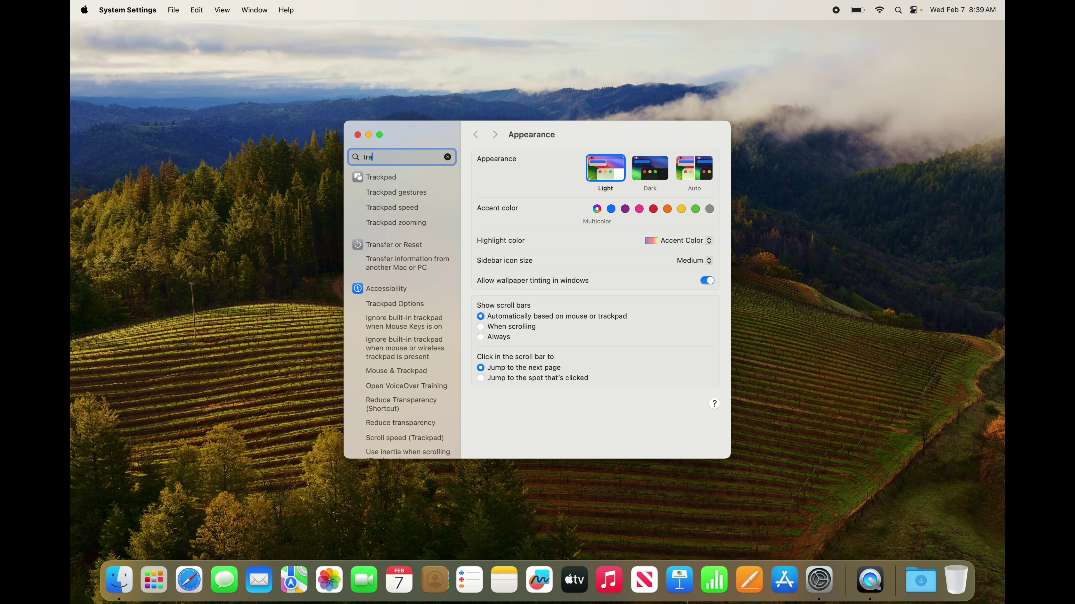
pyautogui.click(372, 178)
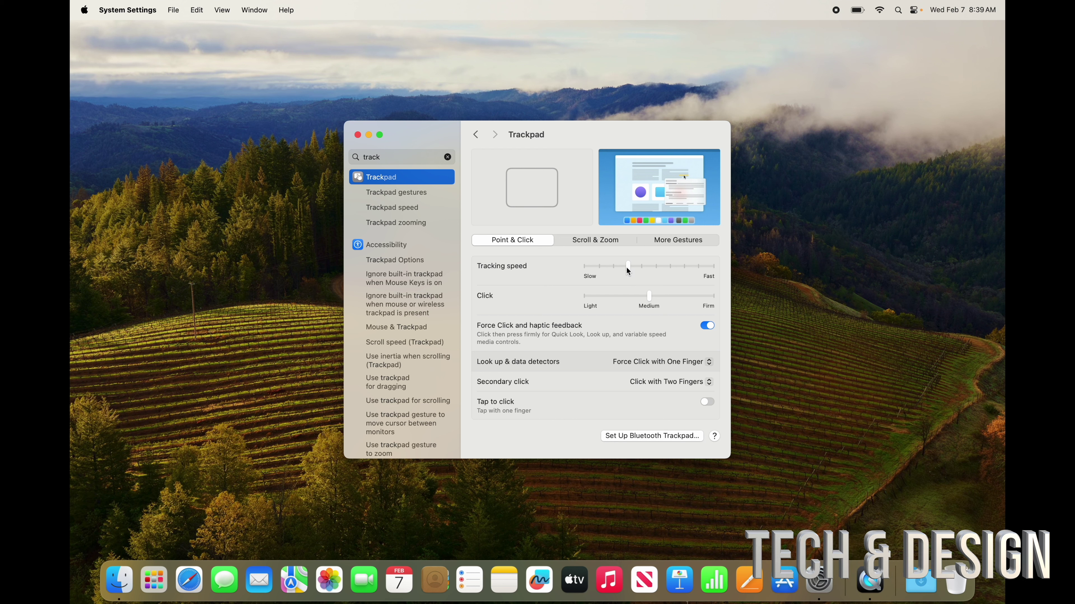
pyautogui.moveTo(628, 271); pyautogui.dragTo(722, 276)
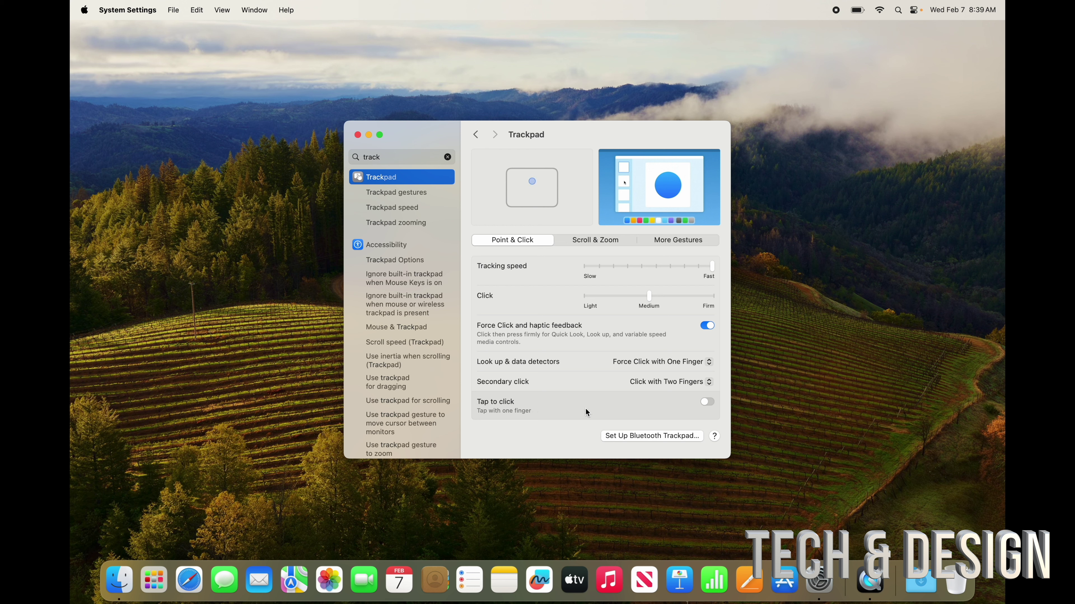
# Turn on Tap to click and shift the System Settings window up and left
pyautogui.click(706, 402)
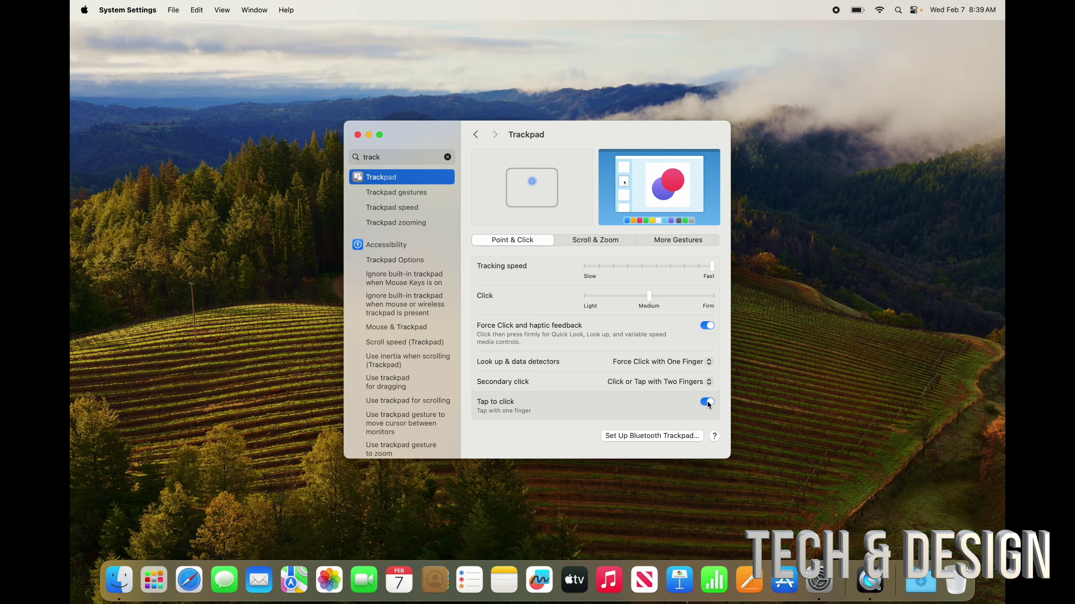
pyautogui.moveTo(432, 138)
pyautogui.mouseDown()
pyautogui.moveTo(389, 124)
pyautogui.moveTo(449, 143)
pyautogui.mouseUp()
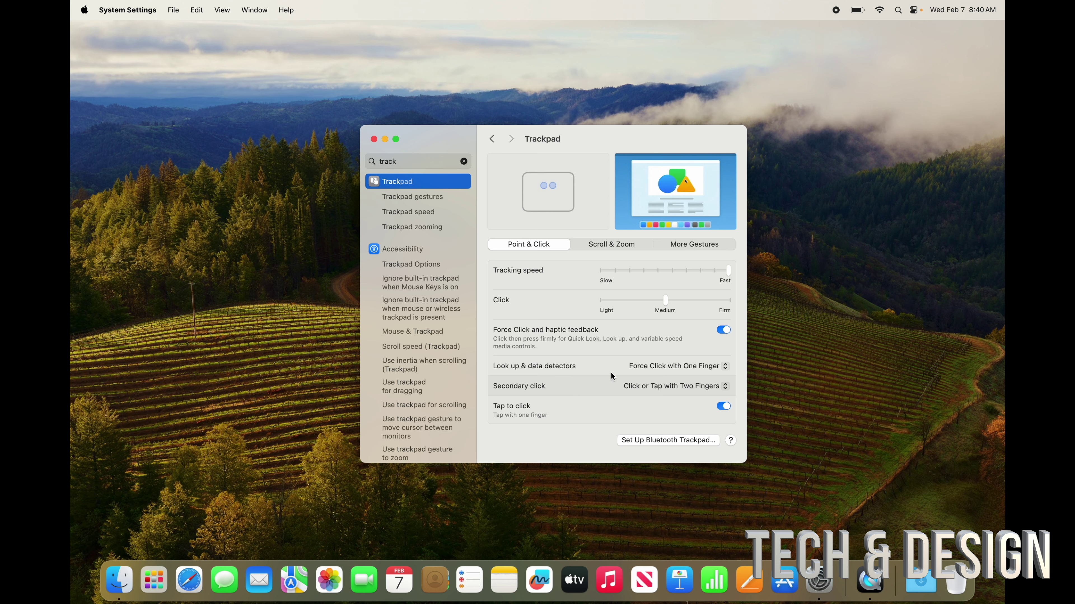
# Browse the Scroll & Zoom and More Gestures trackpad tabs, then clear the 'track' search
pyautogui.rightClick(844, 219)
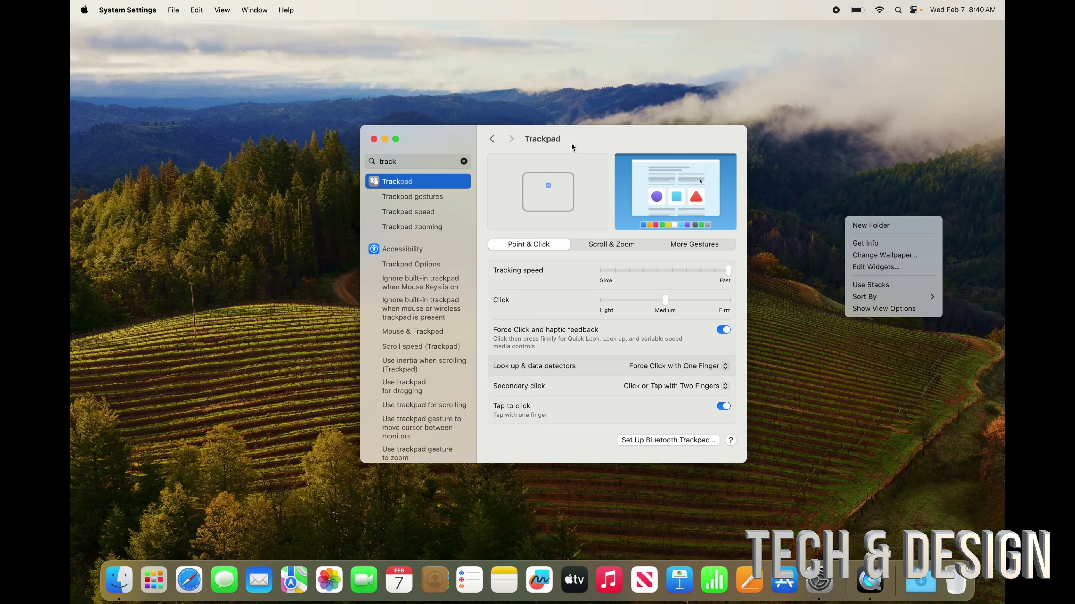
pyautogui.moveTo(578, 135); pyautogui.dragTo(492, 114)
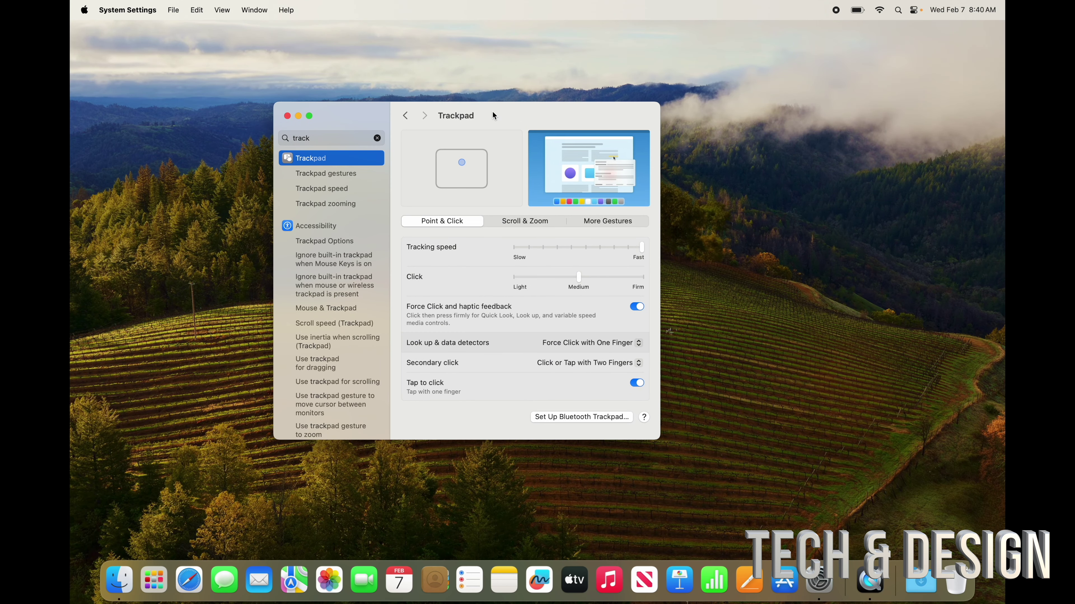
pyautogui.click(520, 222)
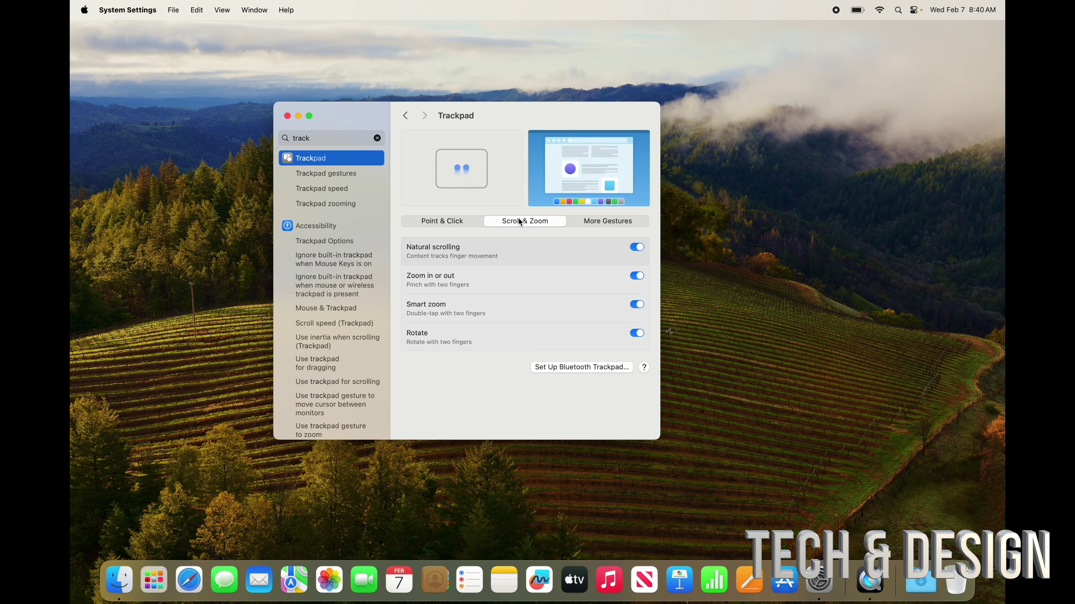
pyautogui.scroll(-1, 534, 277)
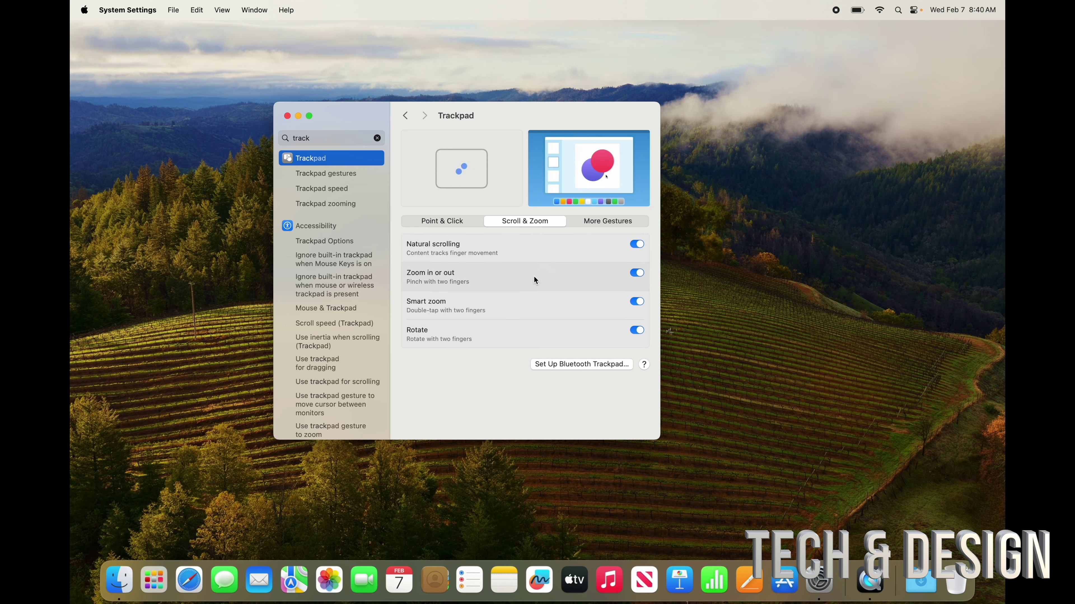
pyautogui.click(590, 224)
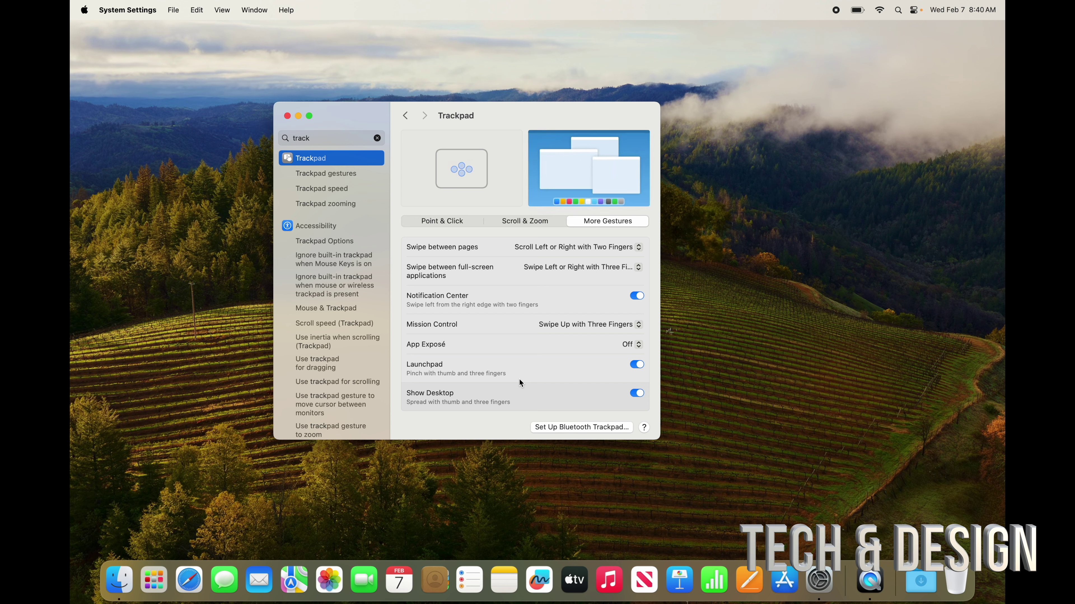
pyautogui.click(376, 138)
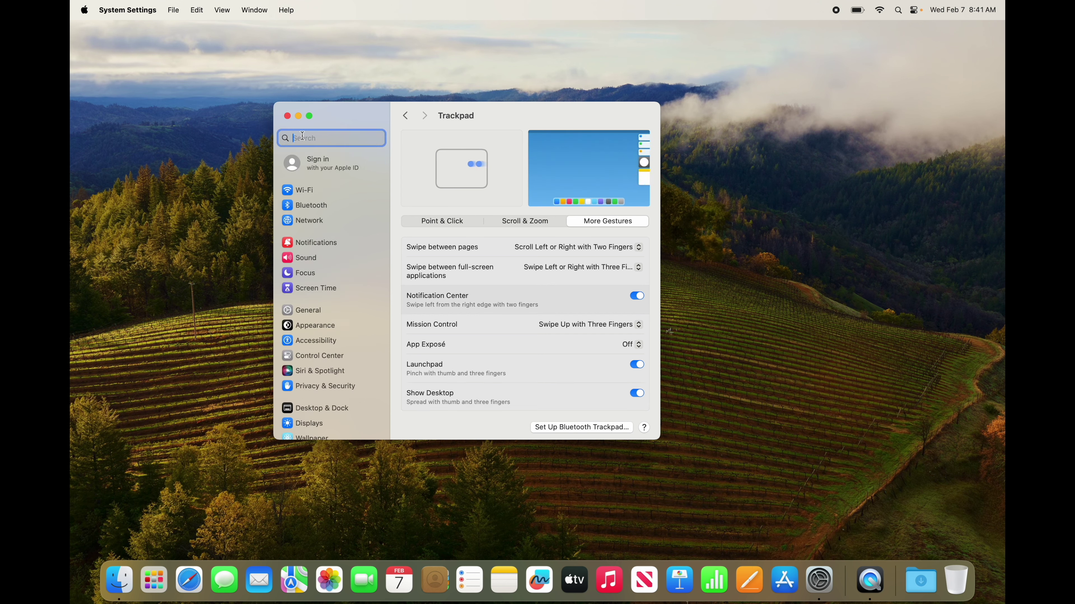
# Open Accessibility Zoom via a 'zoom' search and switch on shortcut, trackpad and scroll-gesture zooming
pyautogui.write('zoom')
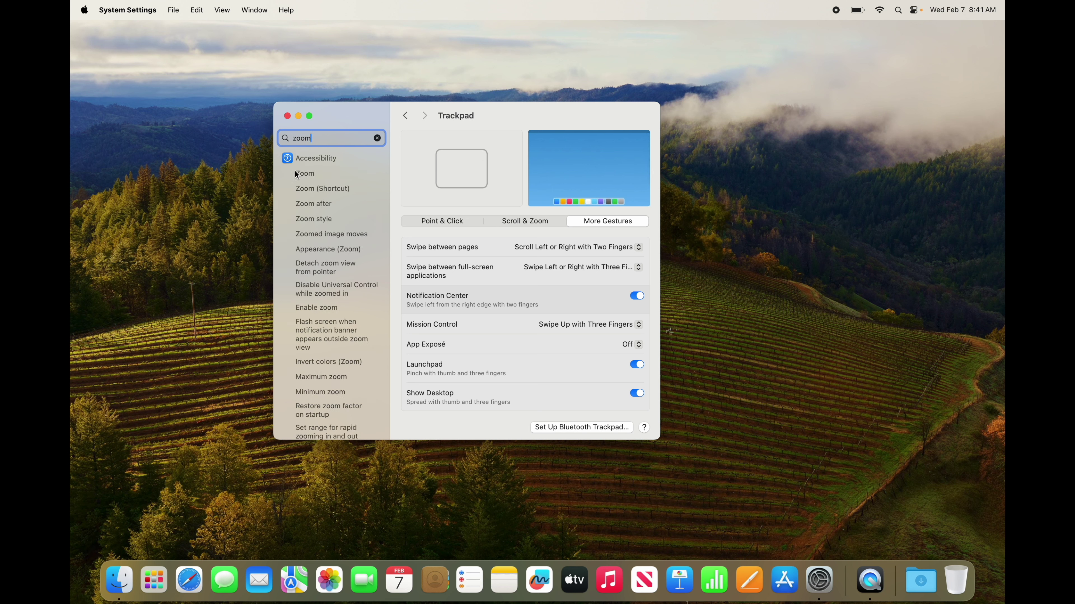
pyautogui.click(312, 174)
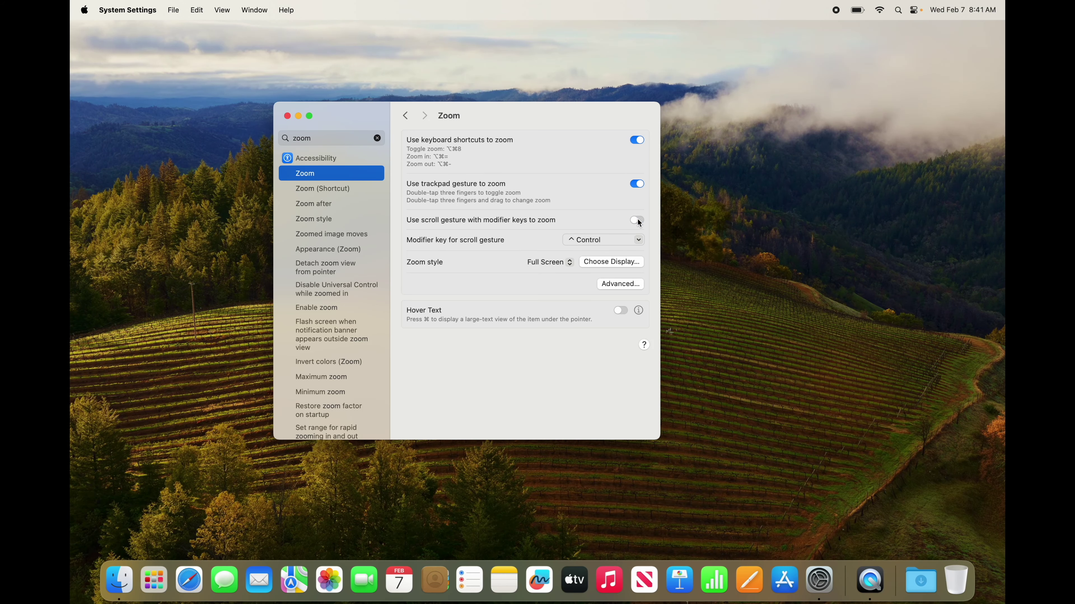
pyautogui.click(636, 184)
pyautogui.click(636, 139)
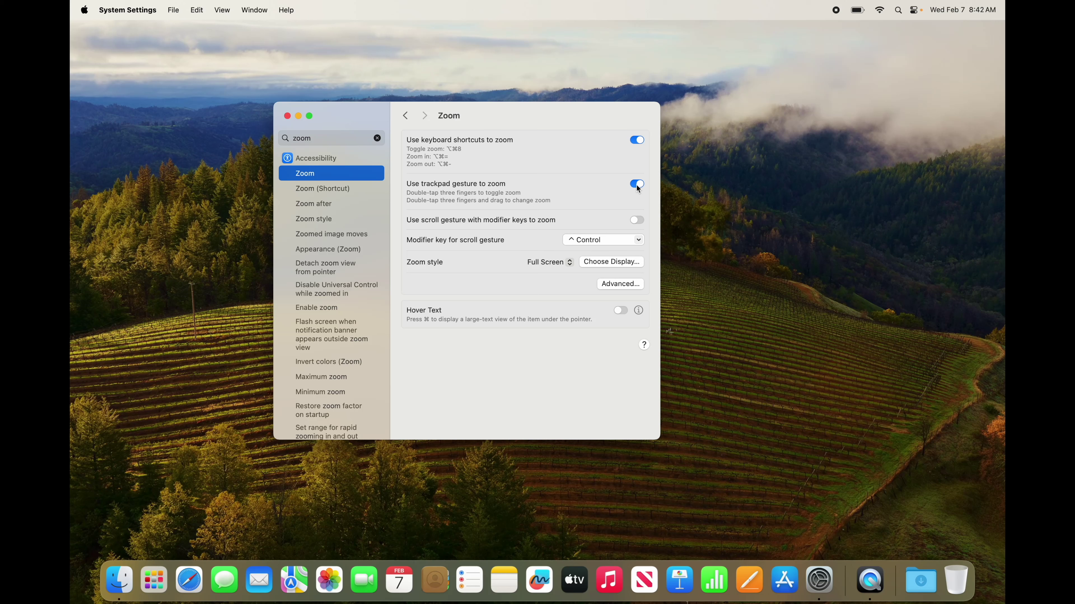
pyautogui.click(636, 220)
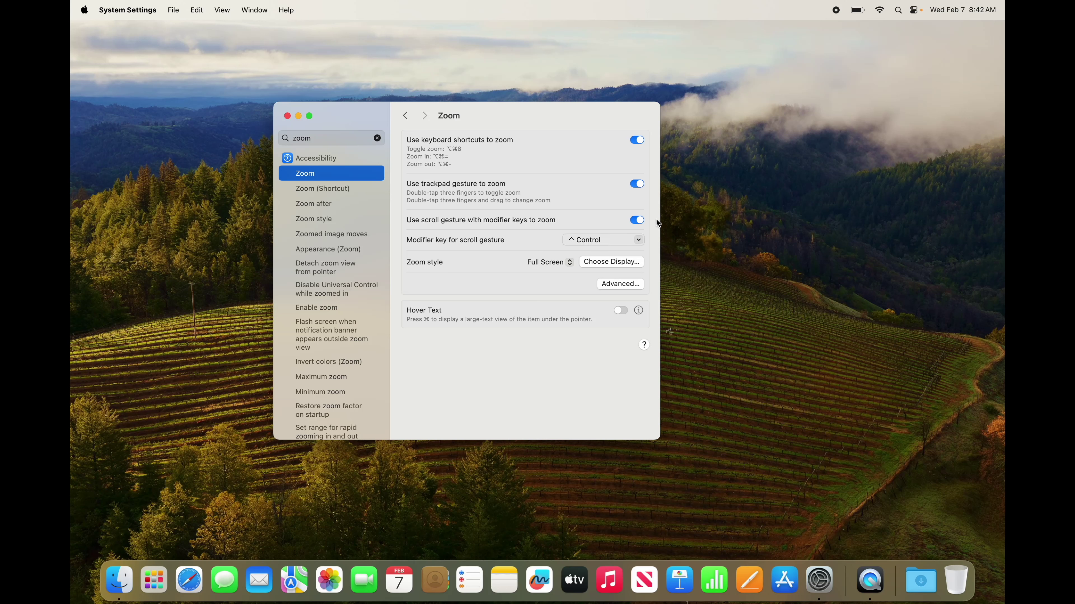
pyautogui.scroll(5, 687, 223)
pyautogui.scroll(-5, 689, 225)
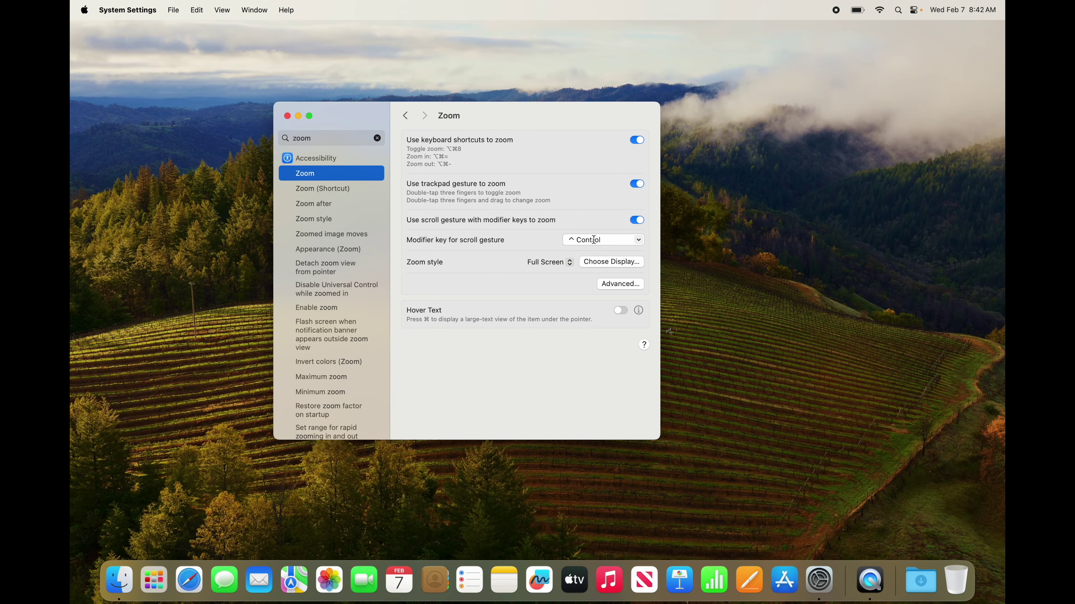
pyautogui.scroll(3, 578, 244)
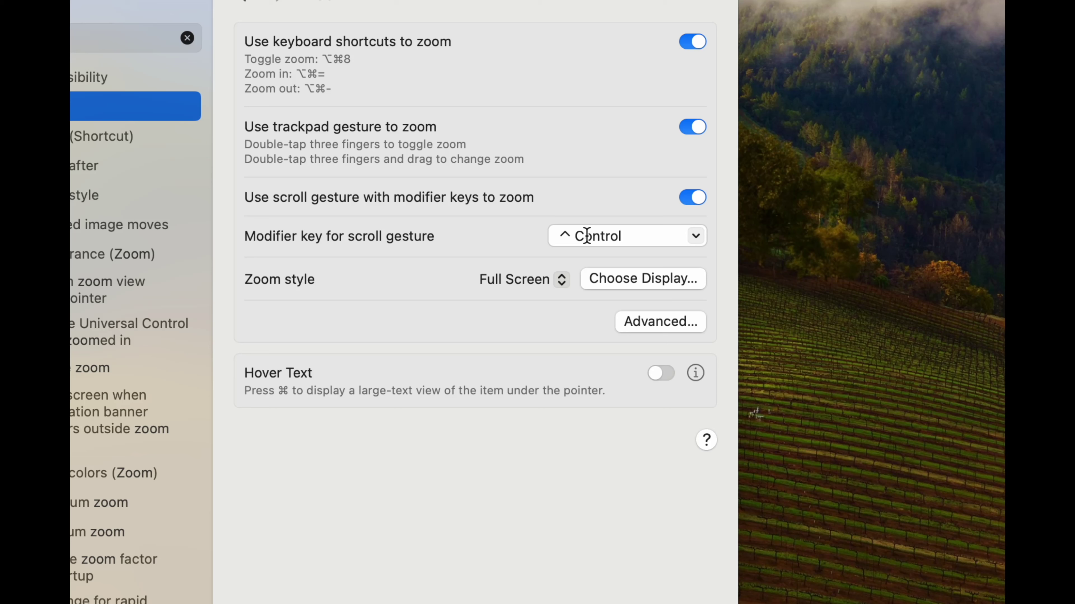
pyautogui.scroll(-5, 649, 248)
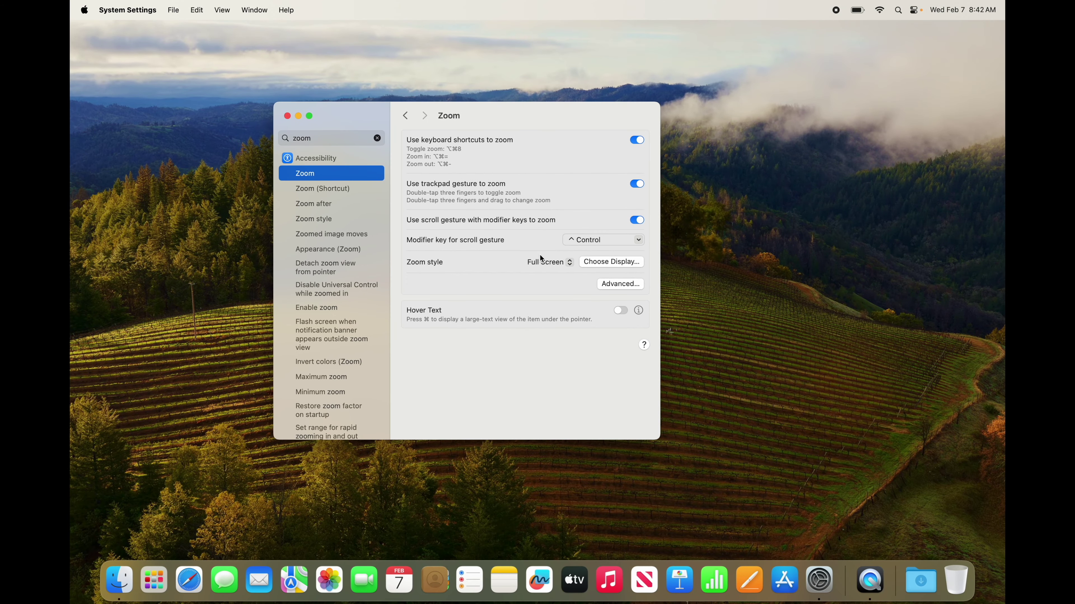
pyautogui.scroll(5, 540, 255)
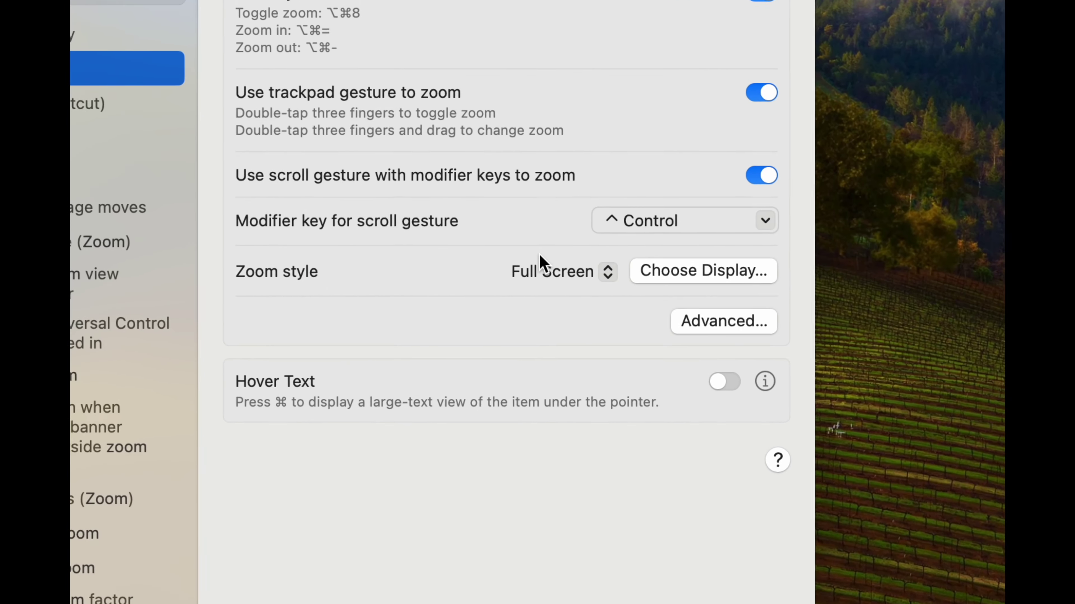
pyautogui.scroll(-5, 540, 254)
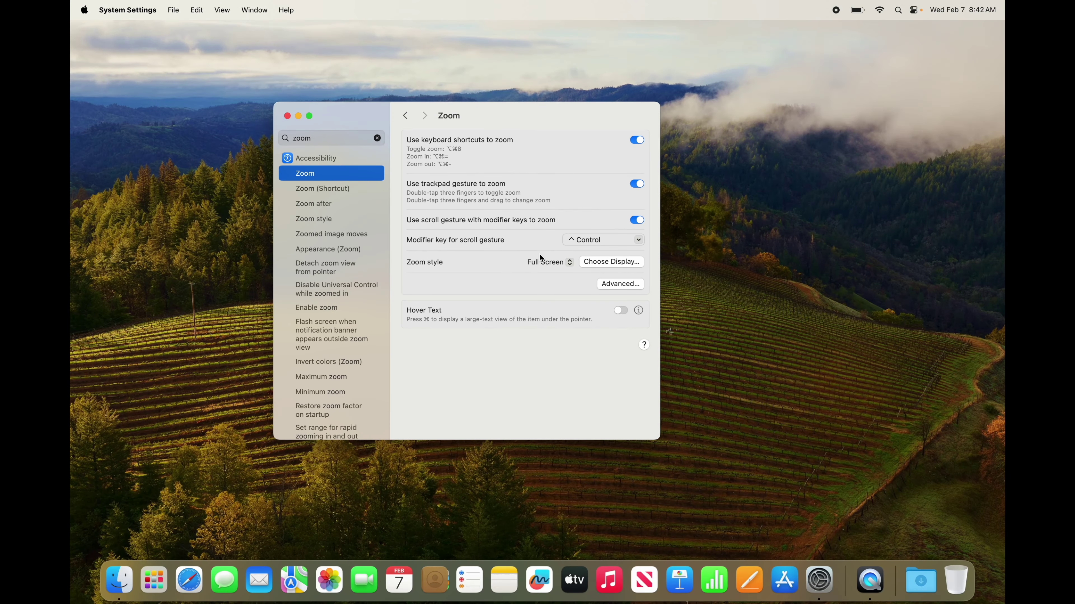
pyautogui.scroll(5, 540, 255)
pyautogui.scroll(-5, 540, 254)
pyautogui.moveTo(345, 116); pyautogui.dragTo(408, 111)
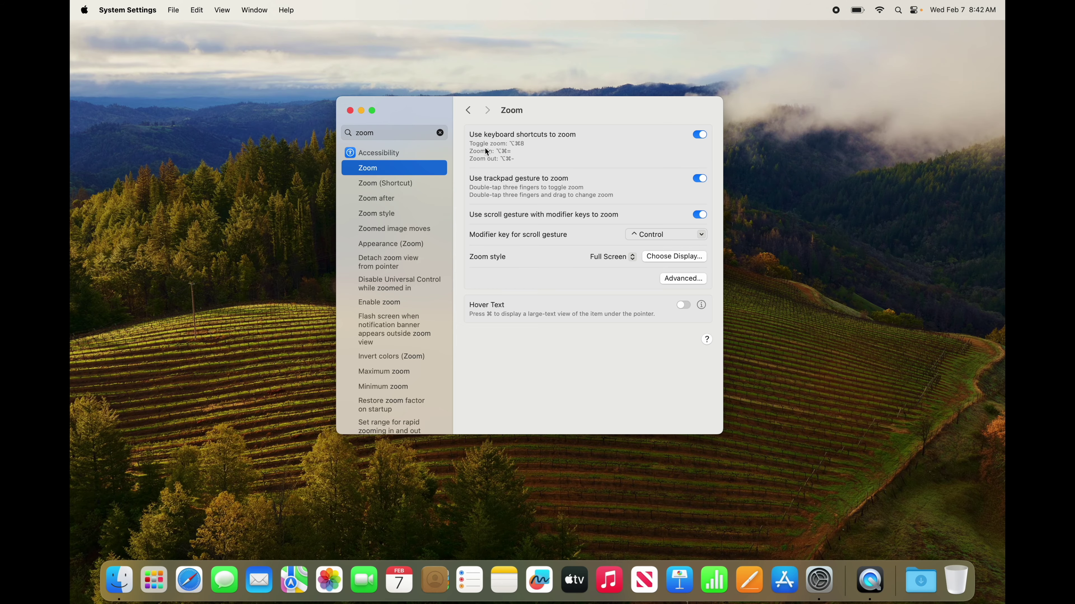
pyautogui.scroll(5, 484, 147)
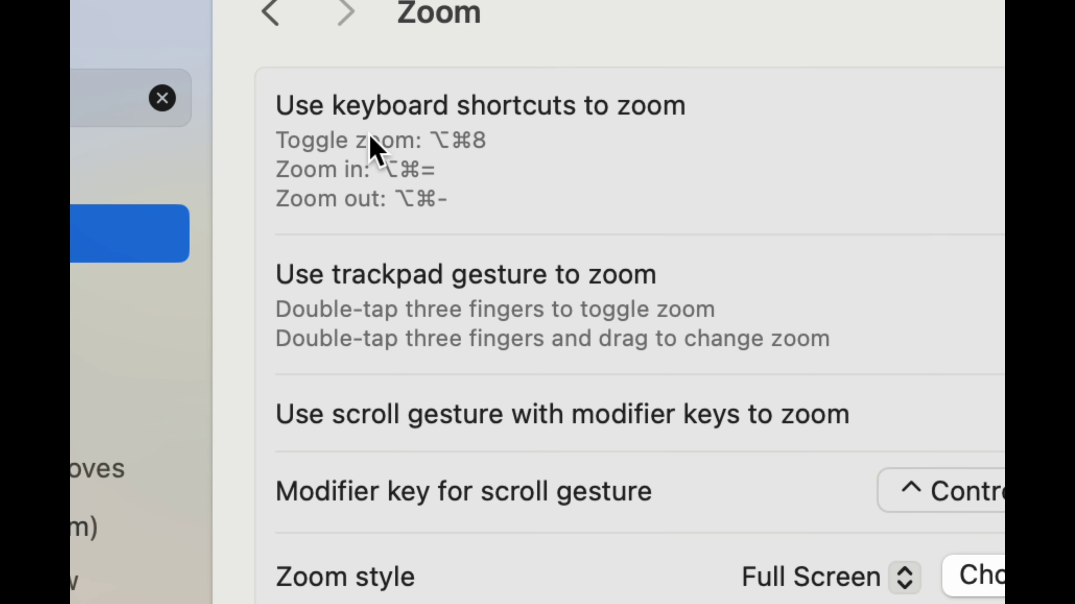
pyautogui.scroll(5, 381, 138)
pyautogui.scroll(-10, 362, 120)
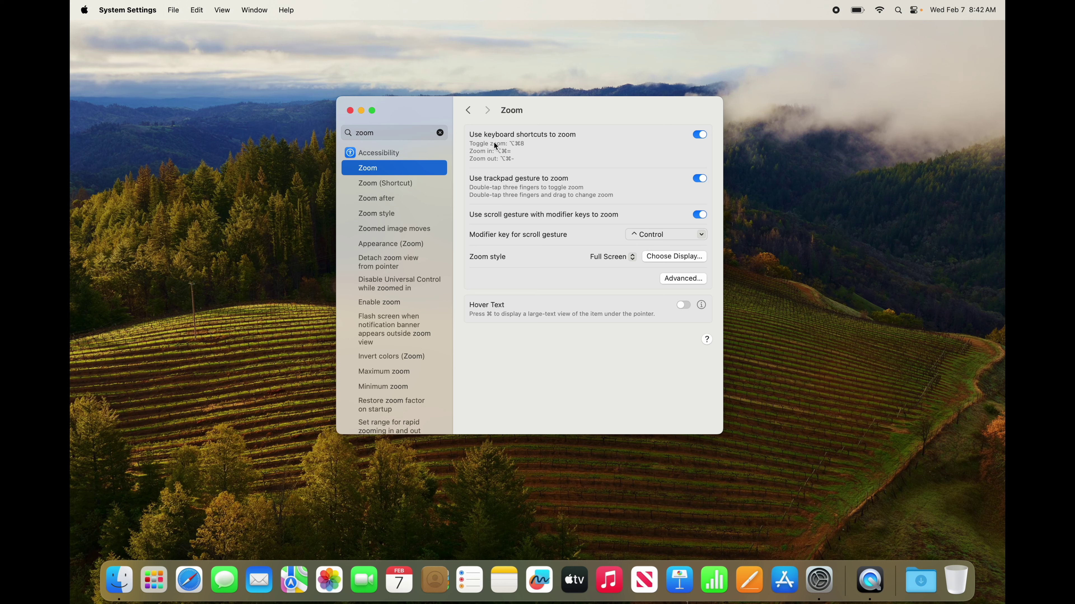
pyautogui.scroll(5, 448, 140)
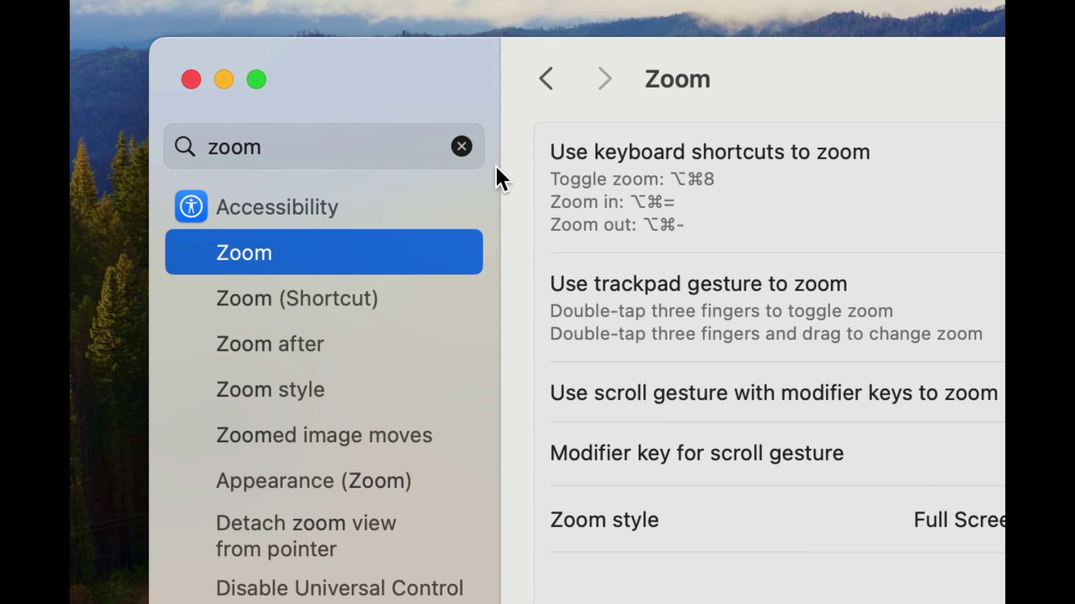
# Replace the zoom search with 'trackpad' and reopen the Trackpad settings
pyautogui.click(441, 133)
pyautogui.scroll(-5, 468, 160)
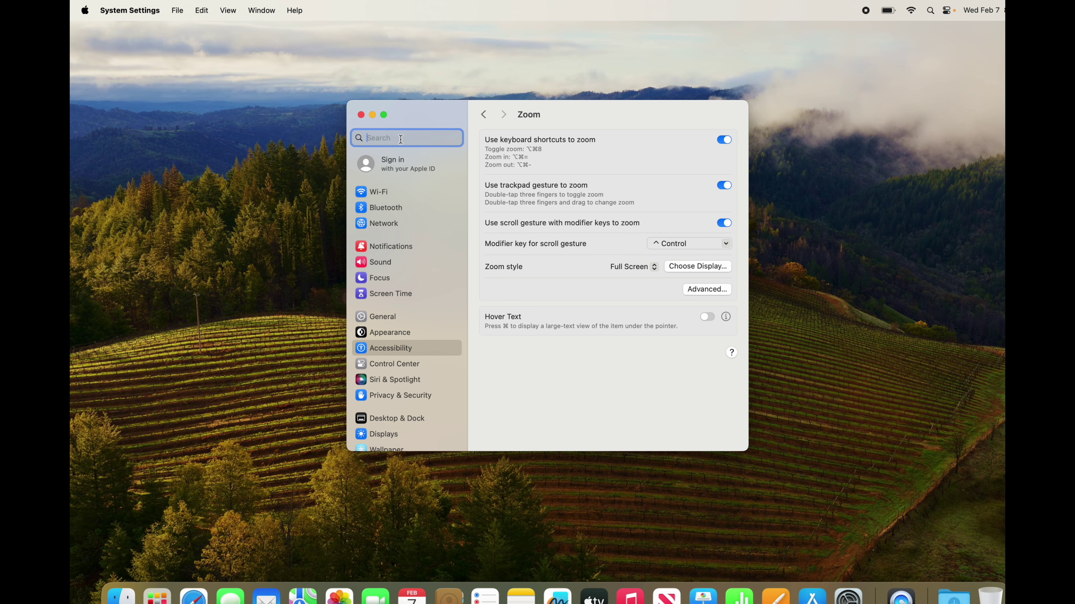
pyautogui.write('trackpad')
pyautogui.click(390, 161)
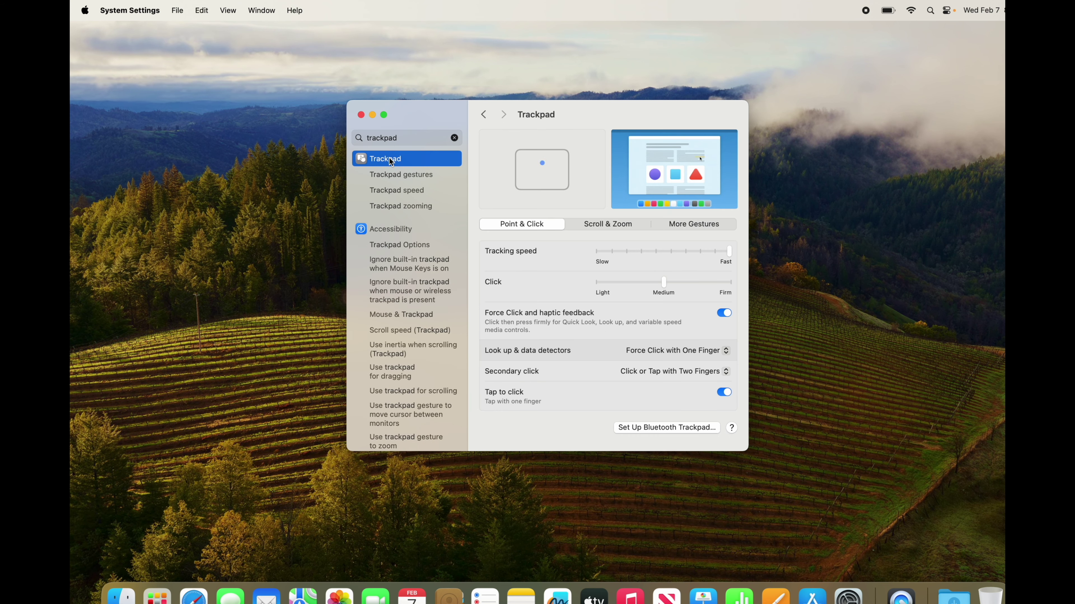
pyautogui.scroll(3, 725, 216)
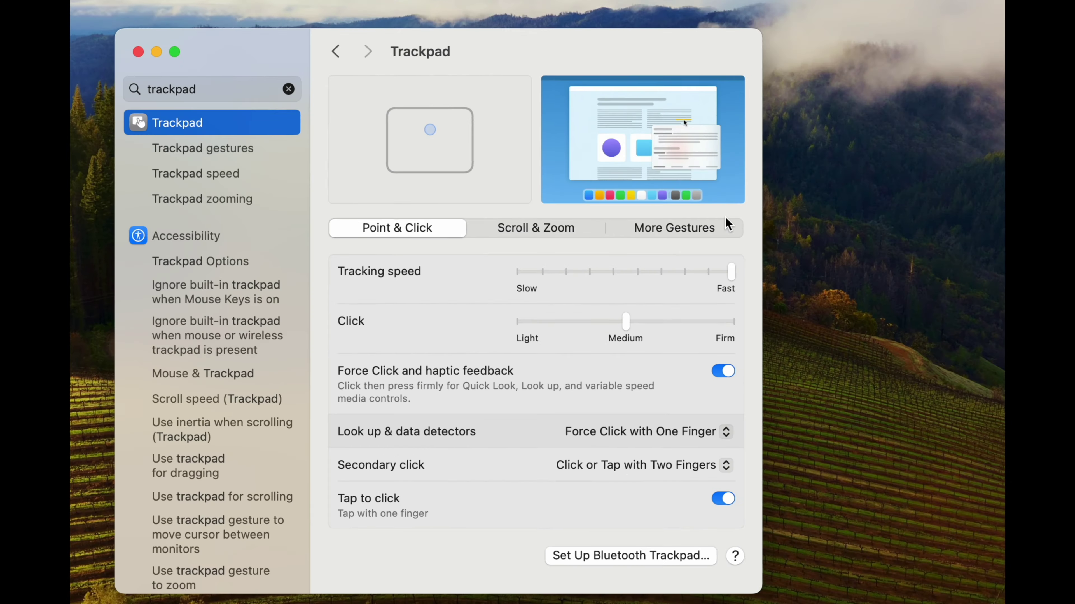
# Under More Gestures, set App Exposé to Swipe Down with Three Fingers
pyautogui.click(671, 230)
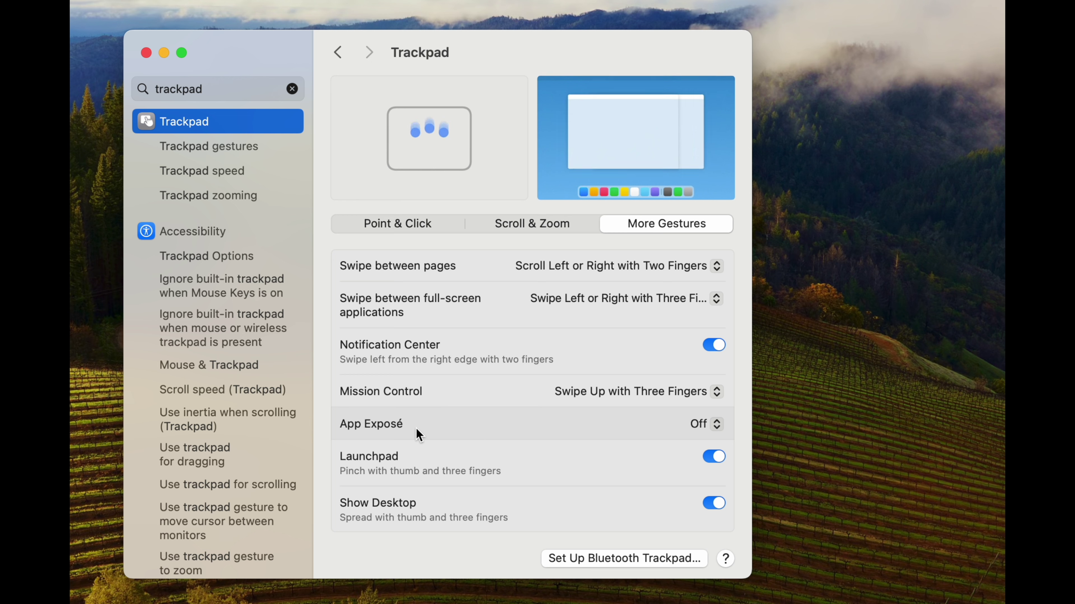
pyautogui.click(715, 425)
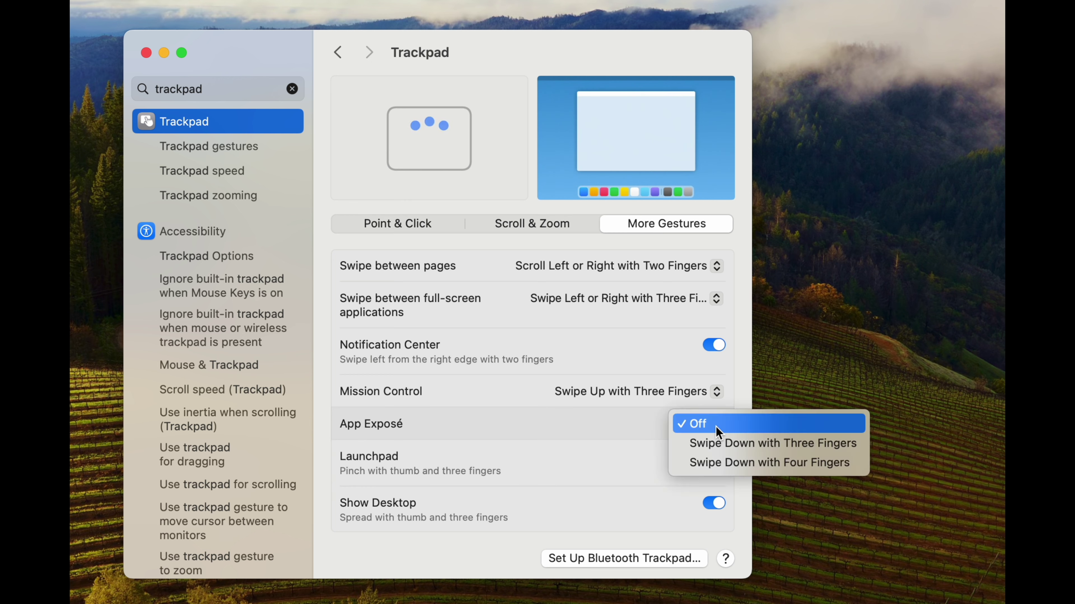
pyautogui.click(718, 443)
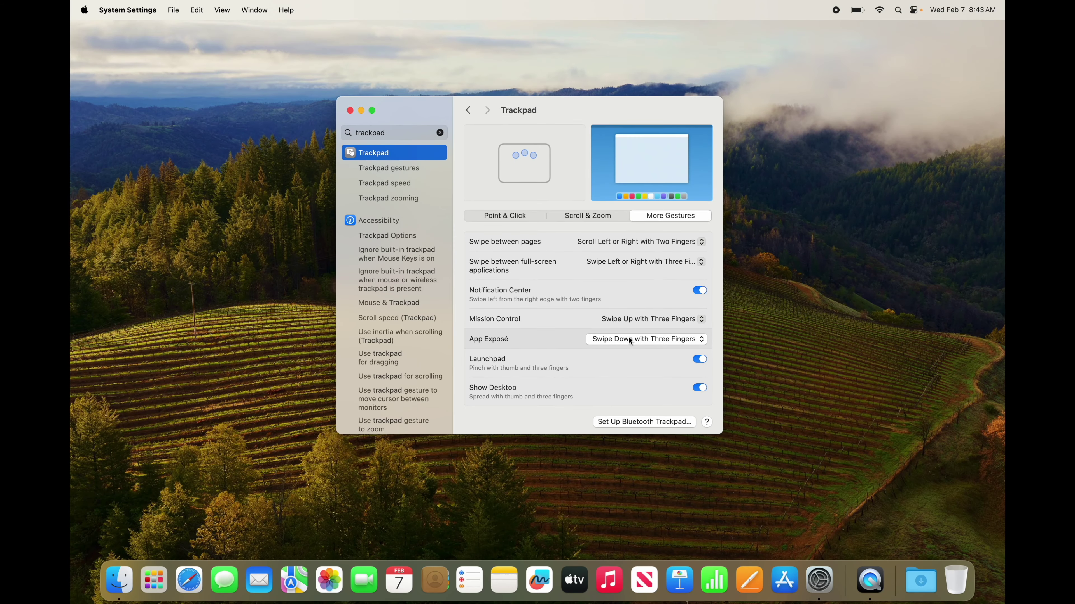
# Try App Exposé and Mission Control, then view the Scroll & Zoom and Point & Click tabs
pyautogui.hotkey('ctrl', 'Down')
pyautogui.click(630, 340)
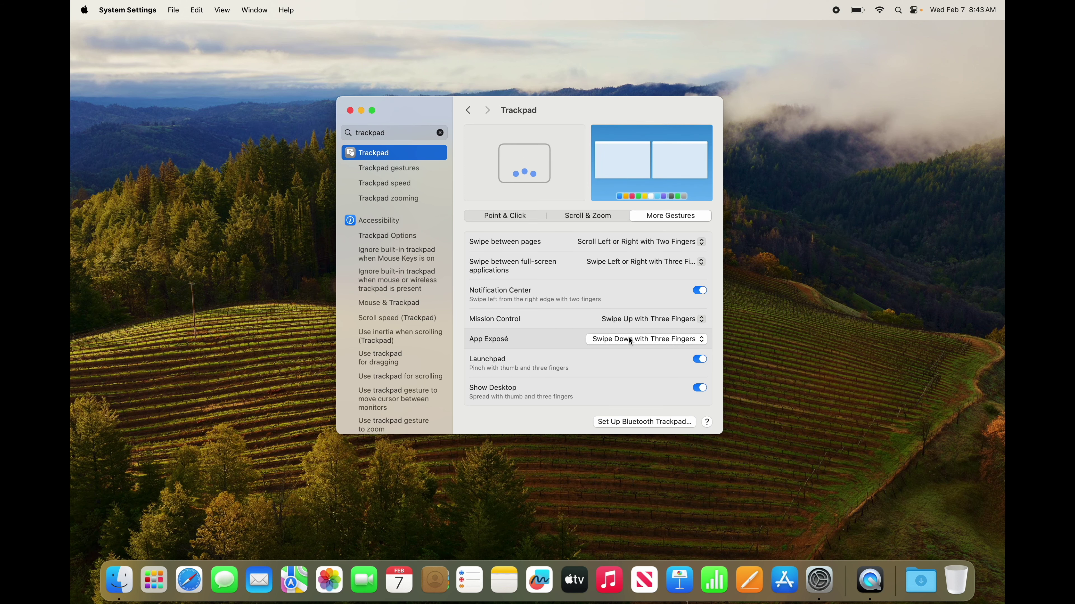
pyautogui.hotkey('ctrl', 'Down')
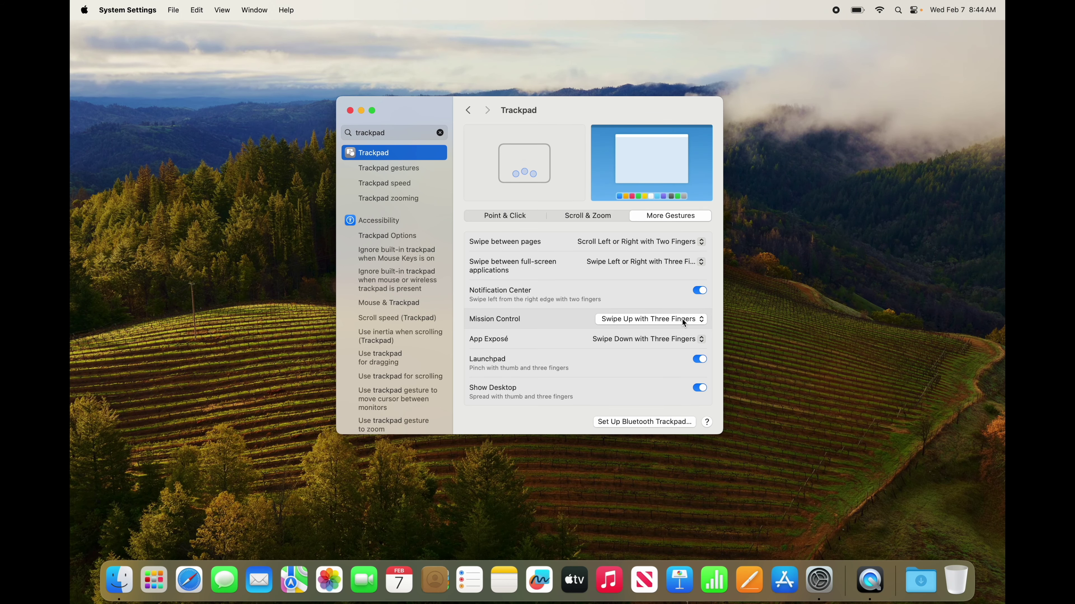
pyautogui.hotkey('ctrl', 'Up')
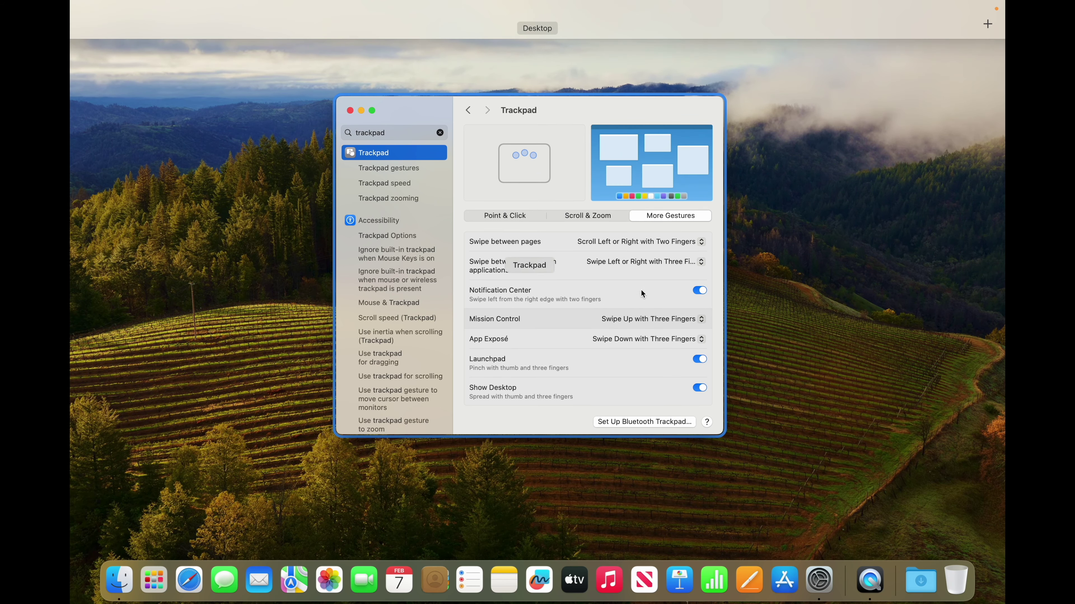
pyautogui.moveTo(737, 43)
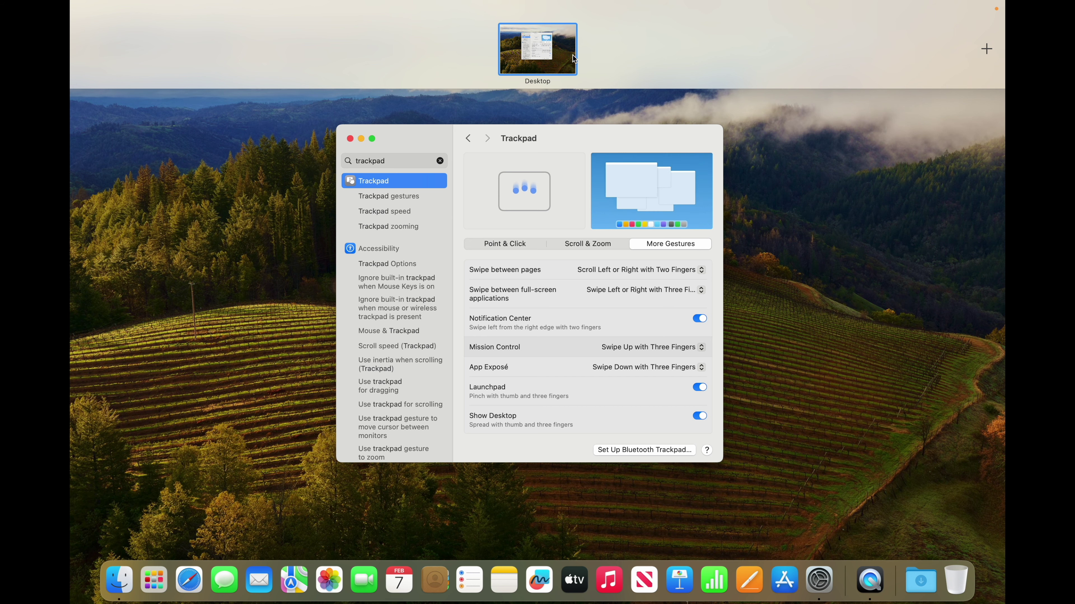
pyautogui.press('Escape')
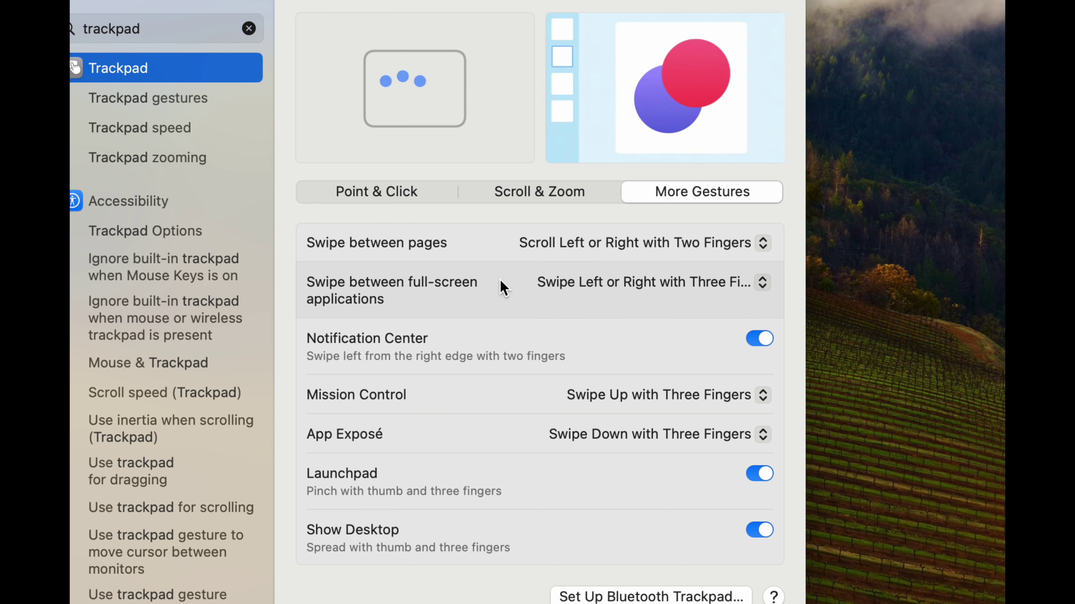
pyautogui.click(550, 195)
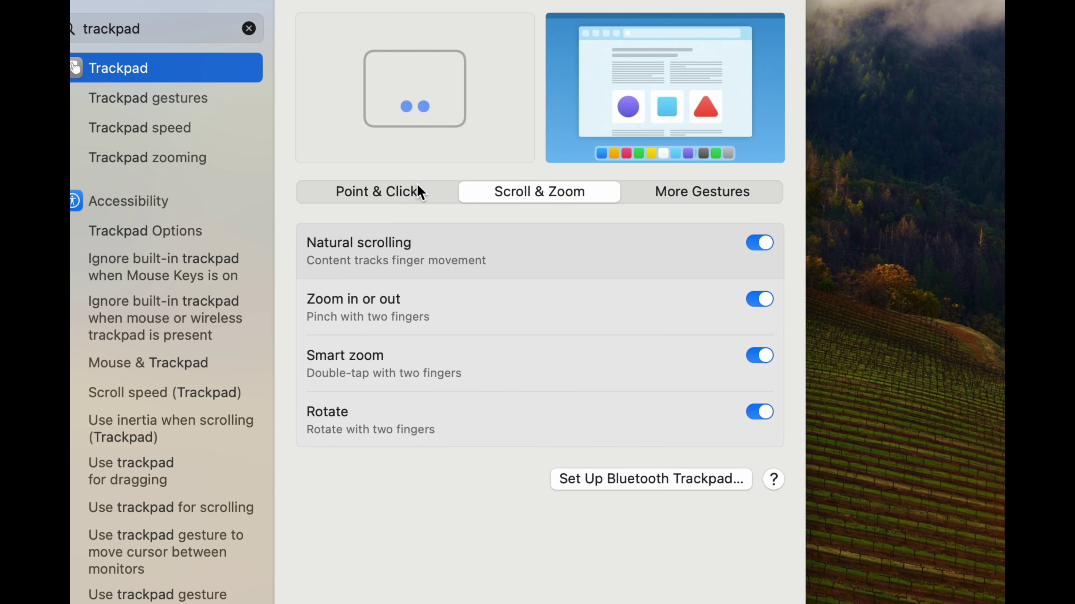
pyautogui.click(418, 191)
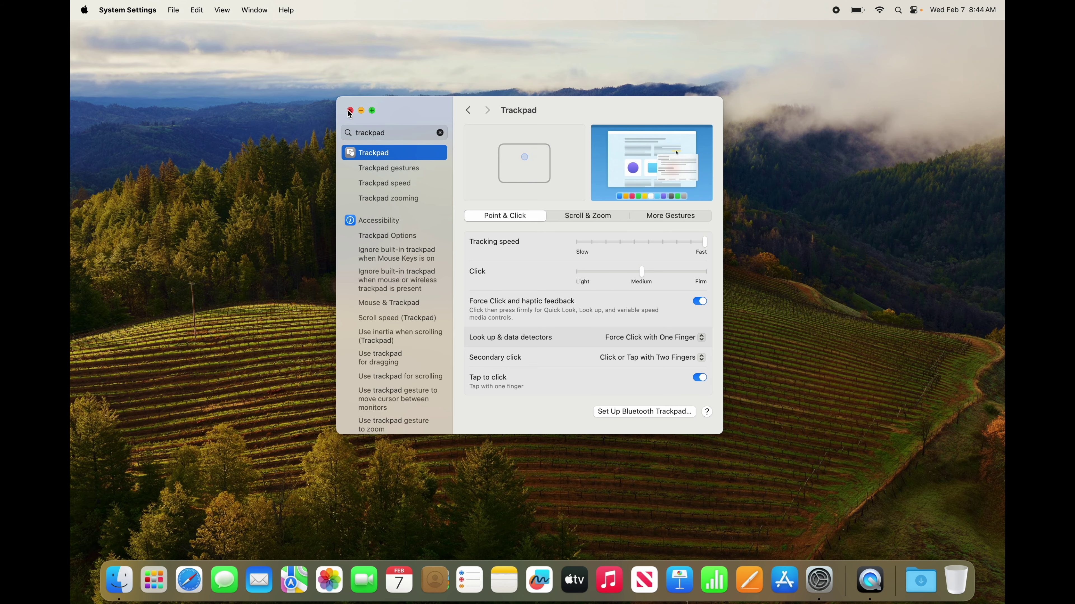
# Close System Settings and create a desktop folder named untitled folder
pyautogui.click(349, 110)
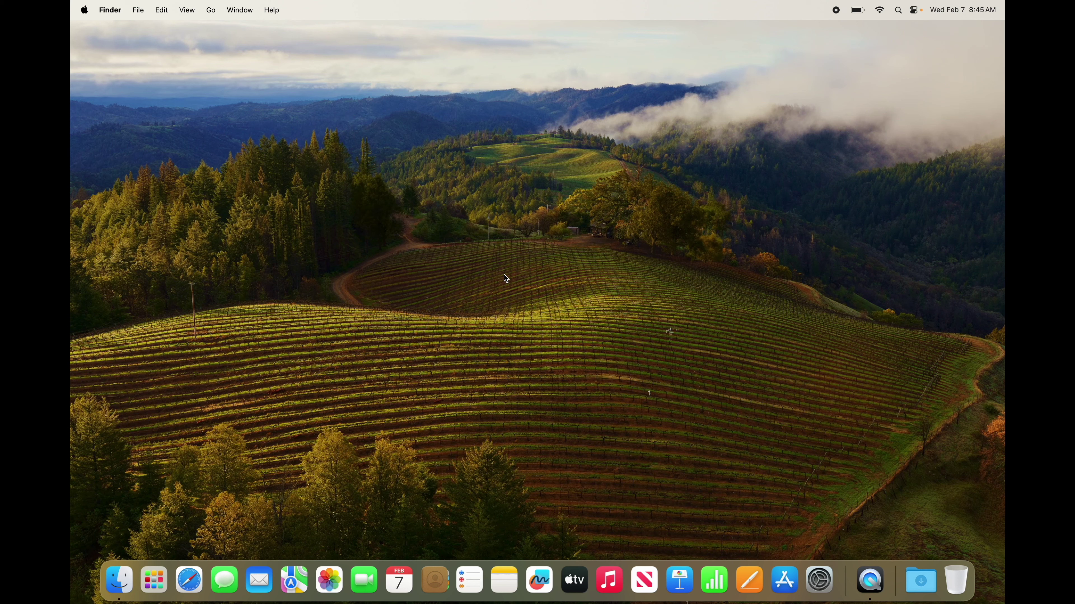
pyautogui.rightClick(497, 246)
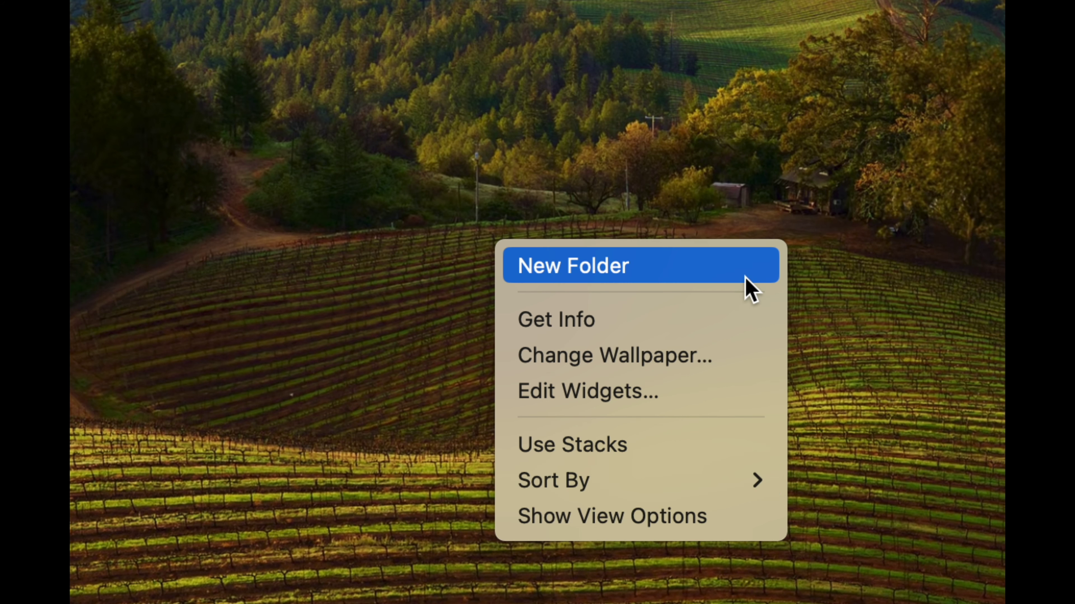
pyautogui.click(542, 274)
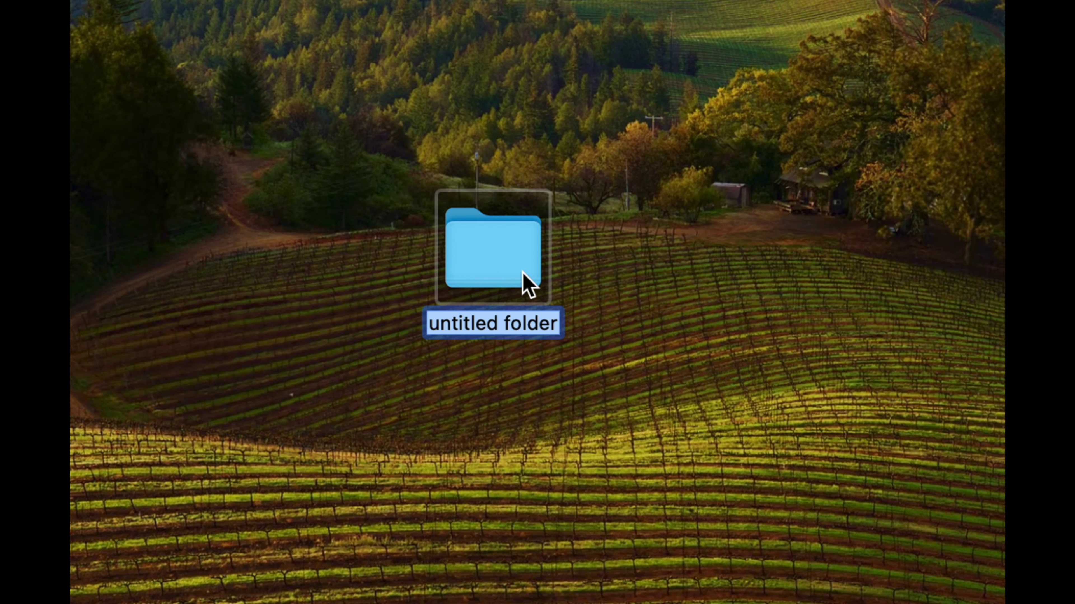
pyautogui.press('Return')
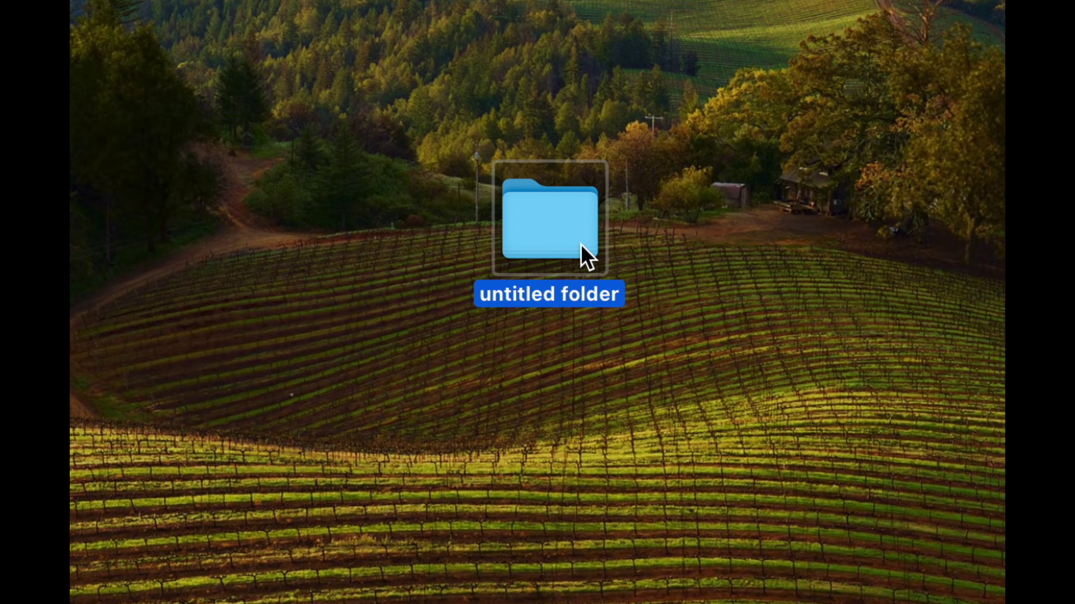
# Duplicate it as untitled folder 2 and arrange both folders on the desktop
pyautogui.moveTo(585, 248); pyautogui.dragTo(766, 248)
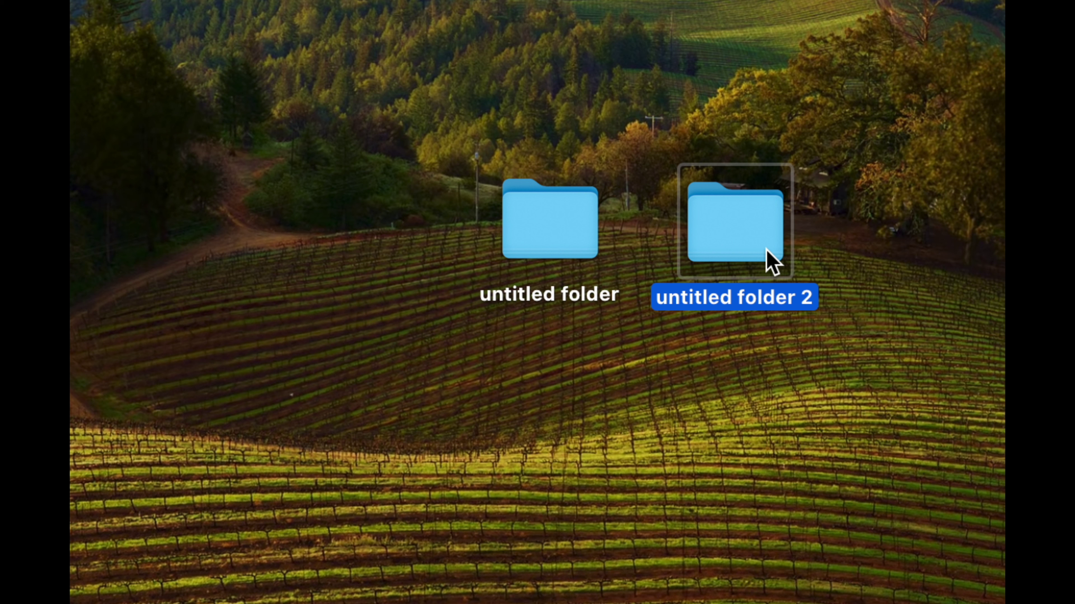
pyautogui.moveTo(765, 248); pyautogui.dragTo(753, 258)
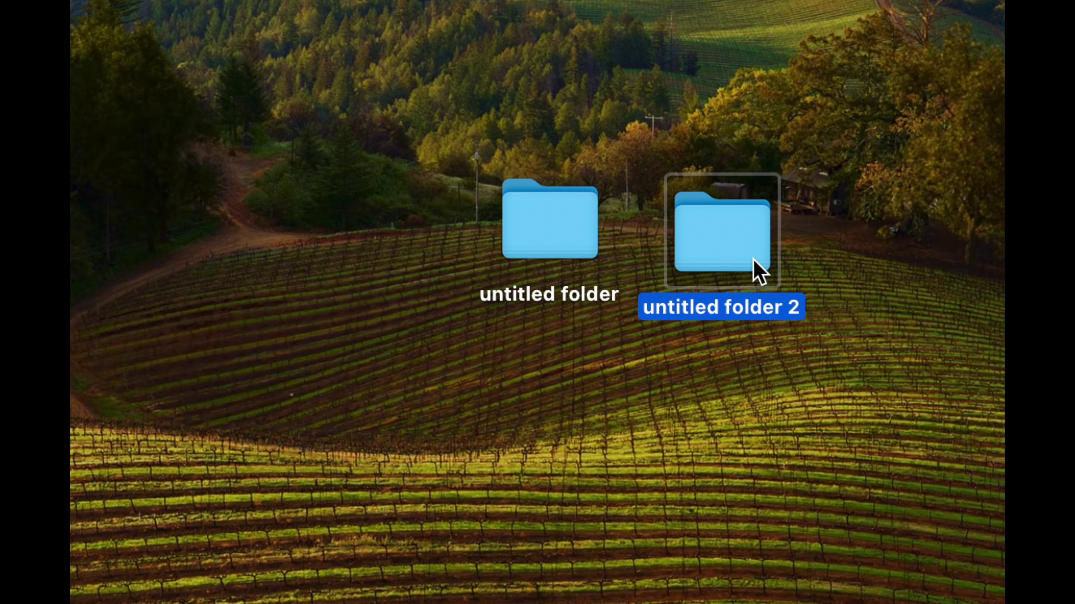
pyautogui.click(572, 234)
pyautogui.moveTo(566, 222); pyautogui.dragTo(521, 224)
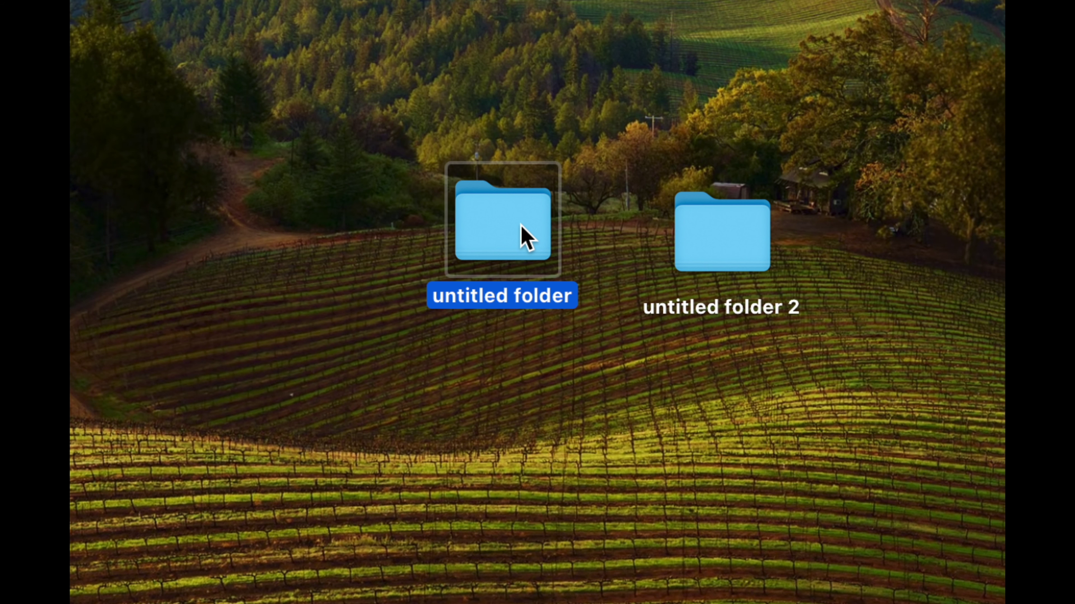
# Copy untitled folder and paste it onto the desktop as untitled folder 3
pyautogui.rightClick(521, 228)
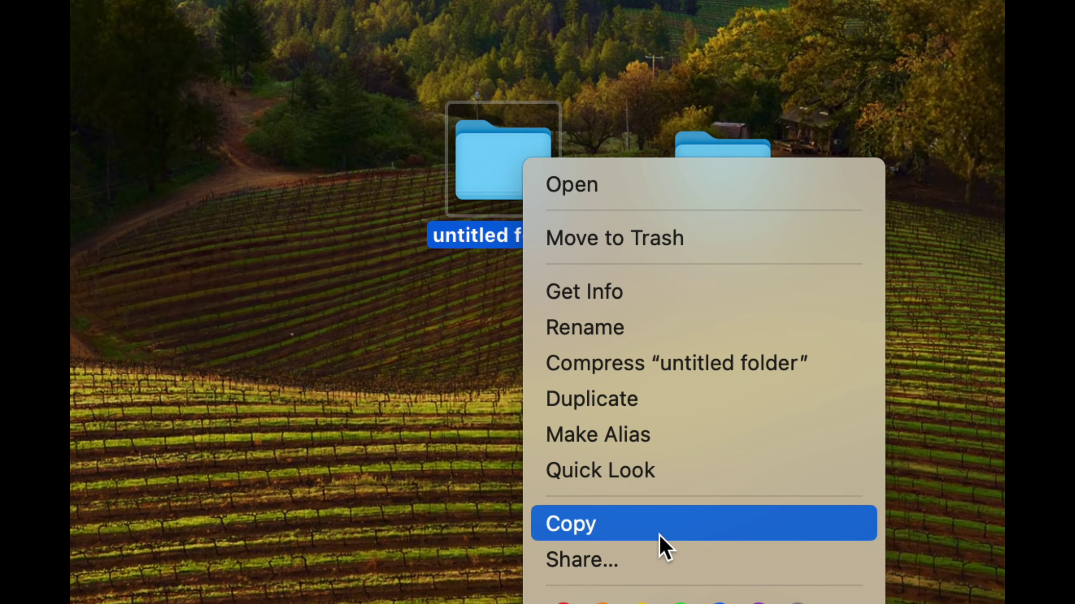
pyautogui.click(660, 536)
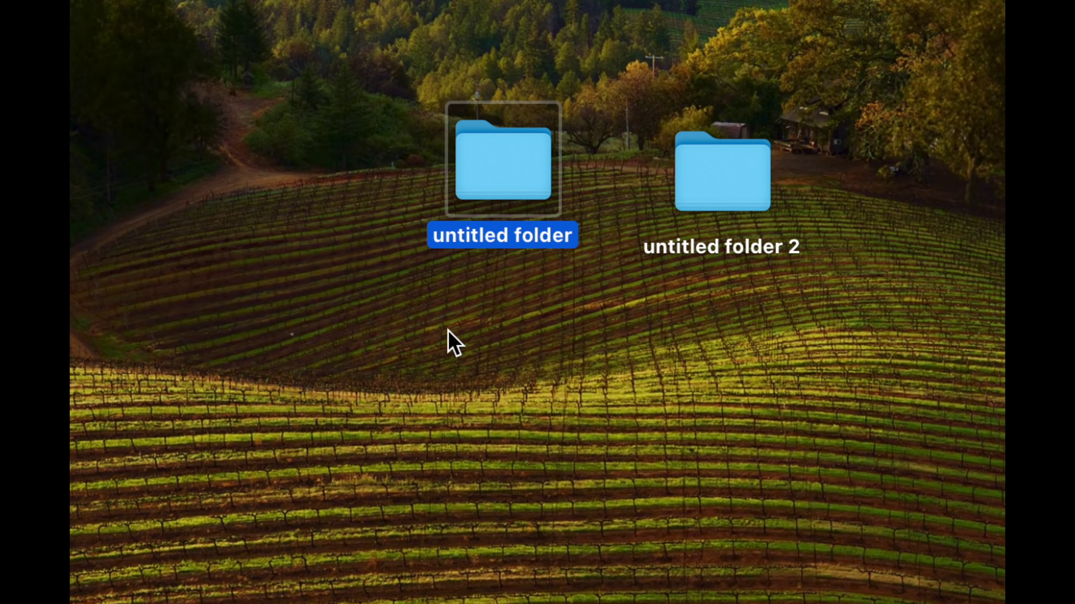
pyautogui.rightClick(445, 328)
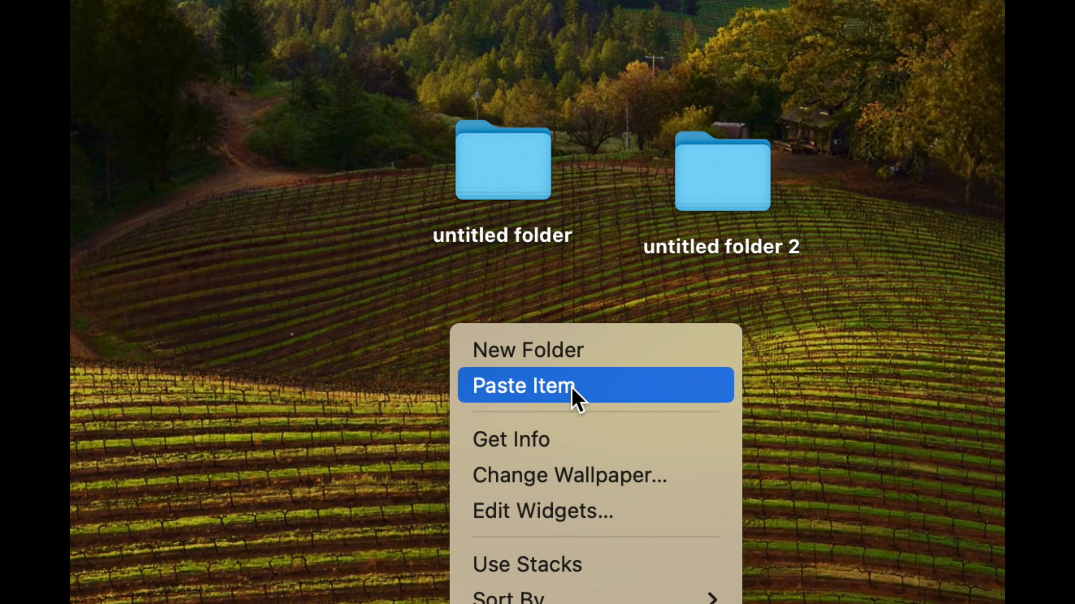
pyautogui.click(552, 387)
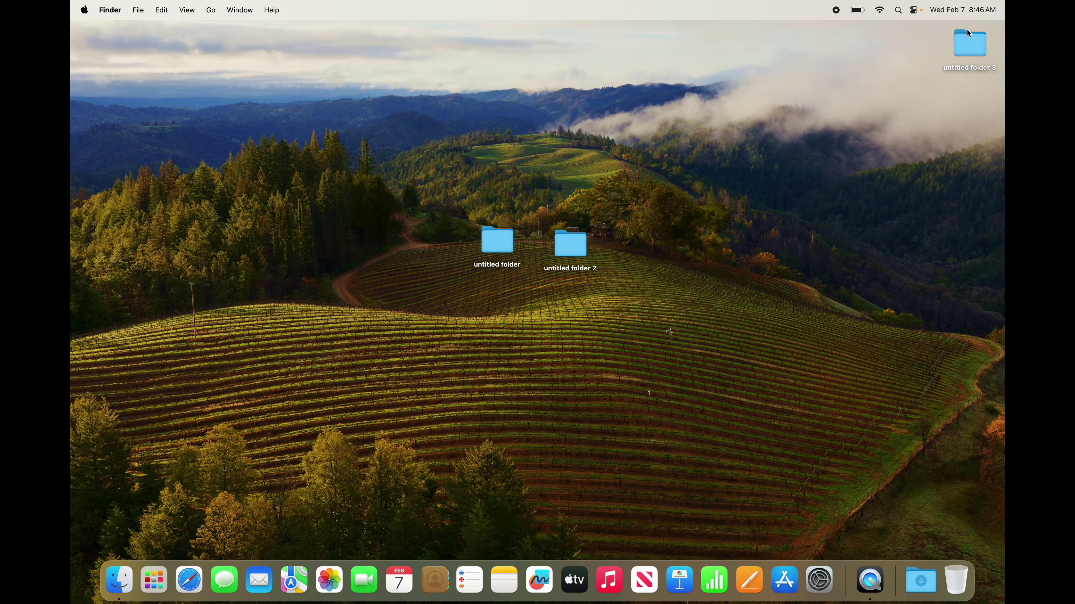
# Position untitled folder 3 above untitled folder 2
pyautogui.moveTo(969, 34); pyautogui.dragTo(629, 237)
pyautogui.rightClick(640, 237)
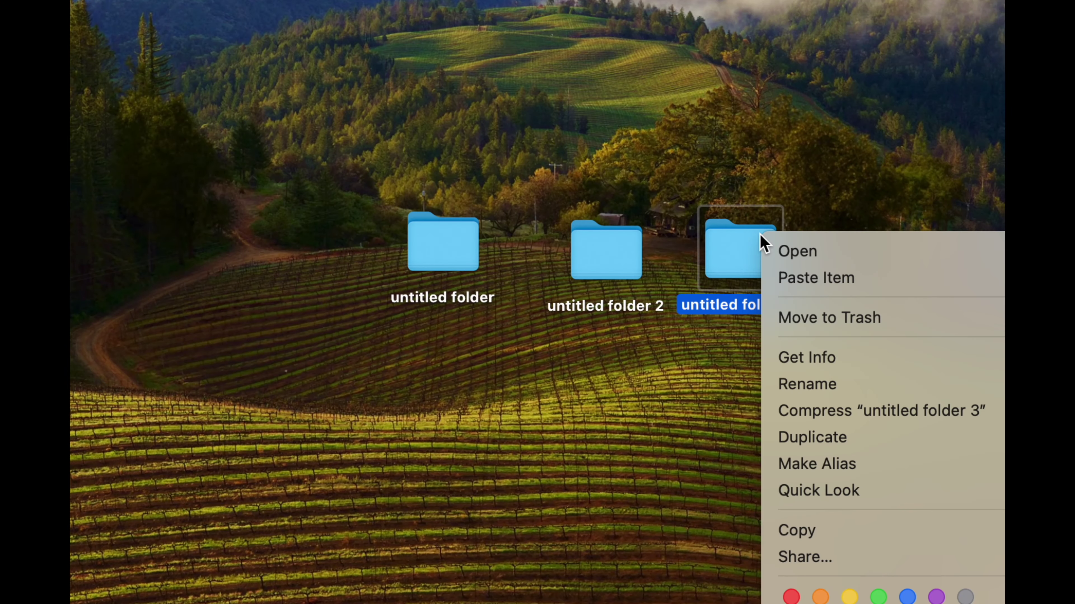
pyautogui.click(612, 219)
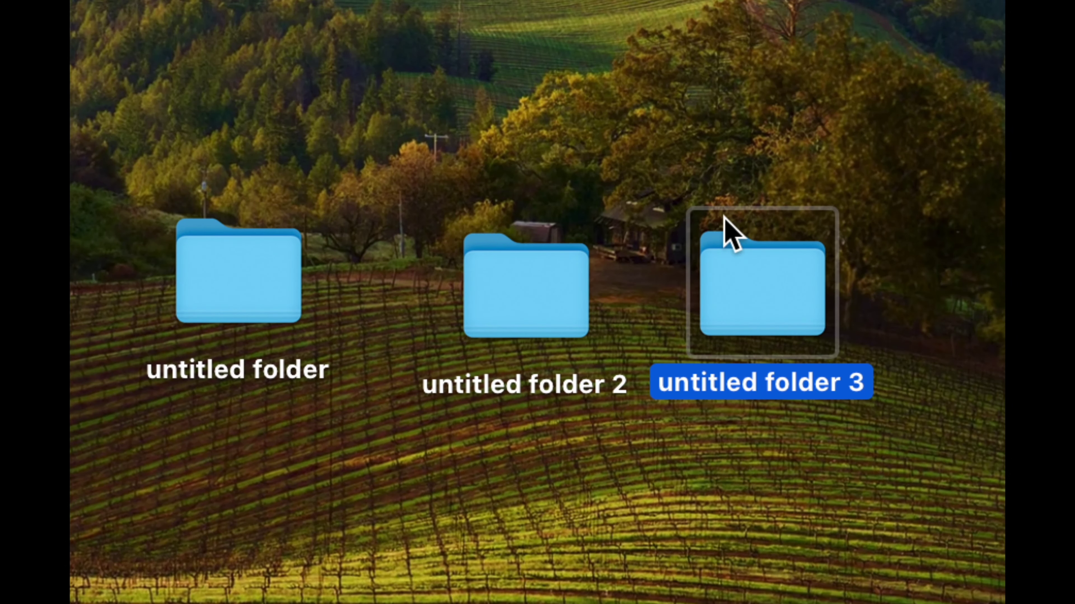
pyautogui.moveTo(732, 238); pyautogui.dragTo(581, 126)
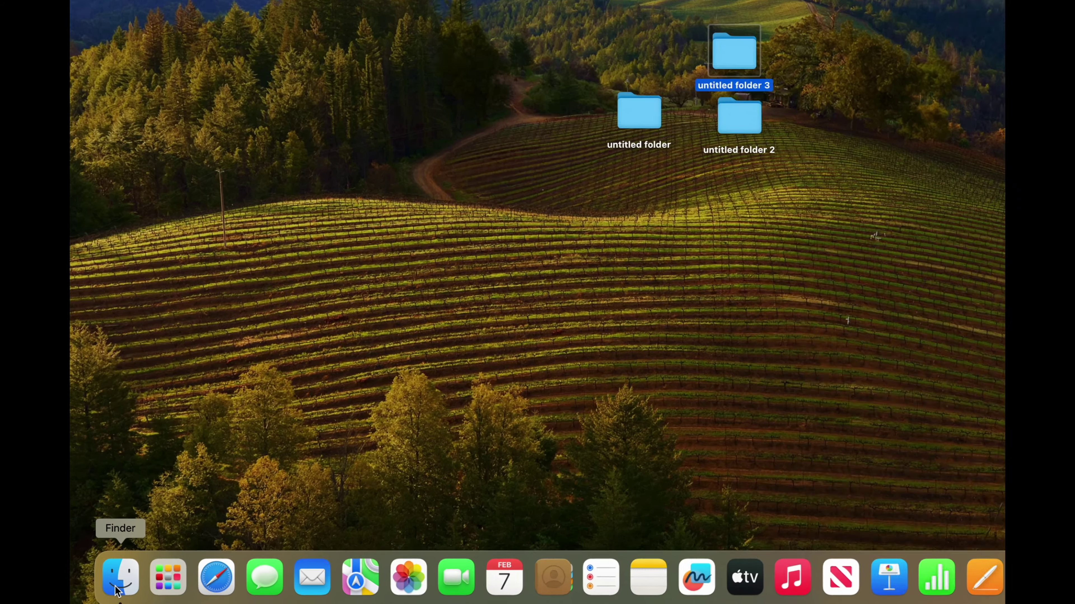
# Open a Finder window on the Documents folder, positioned to uncover the desktop folders
pyautogui.click(118, 589)
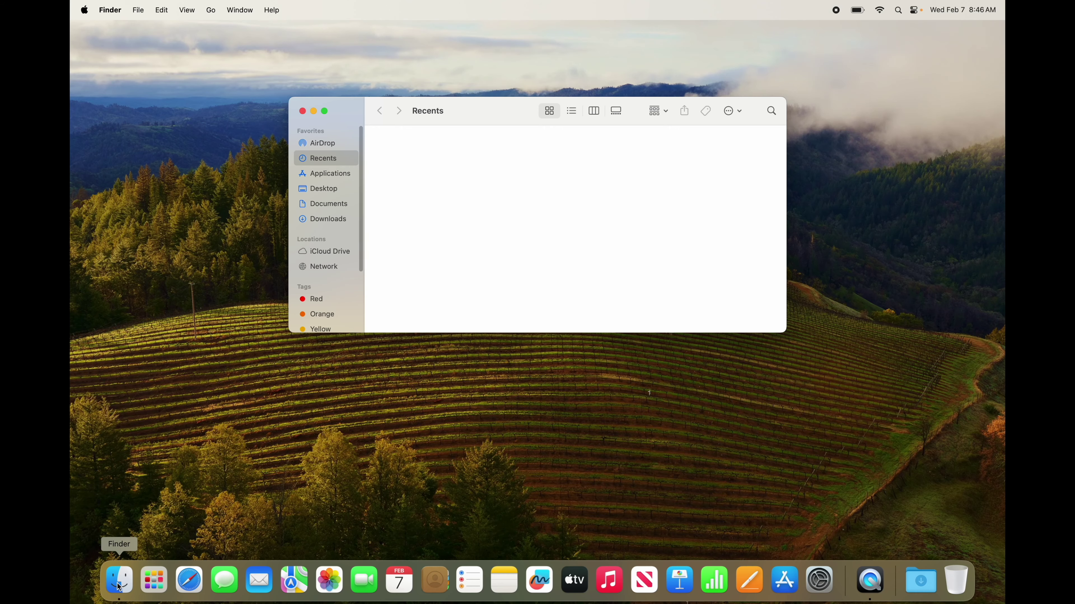
pyautogui.moveTo(347, 113); pyautogui.dragTo(456, 245)
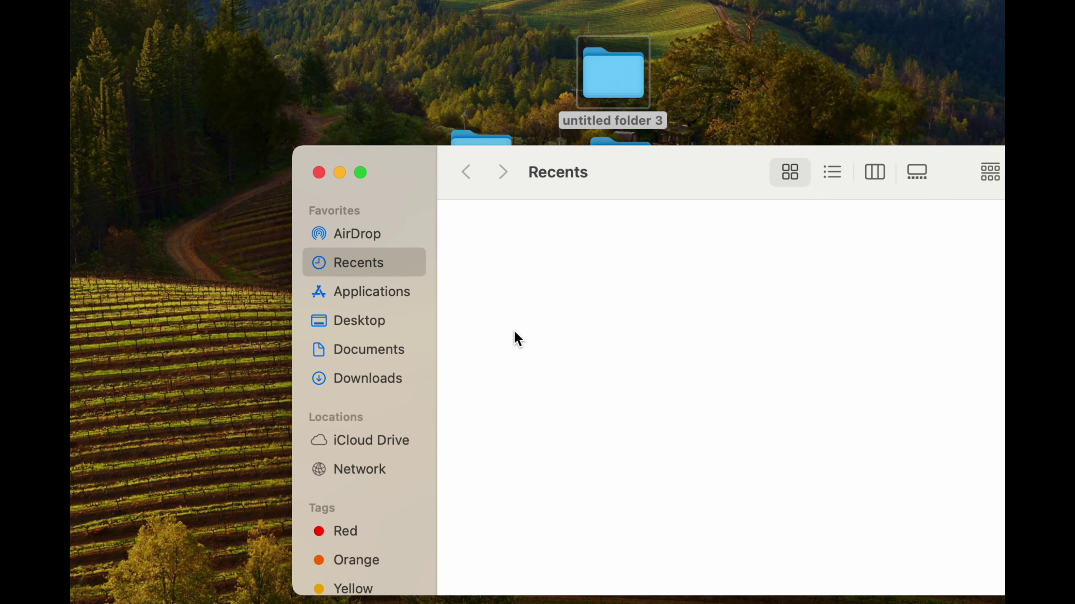
pyautogui.click(349, 353)
pyautogui.moveTo(422, 174); pyautogui.dragTo(320, 244)
# Drag the three untitled folders into Documents and place untitled folder 3 on the right
pyautogui.moveTo(447, 65); pyautogui.dragTo(648, 180)
pyautogui.moveTo(606, 74); pyautogui.dragTo(548, 319)
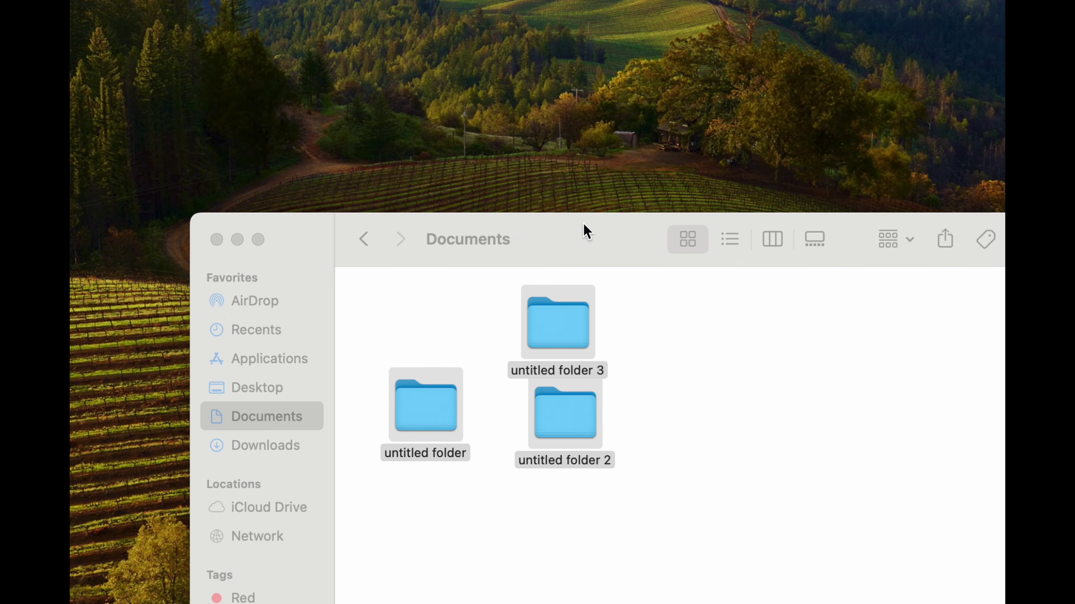
pyautogui.click(579, 228)
pyautogui.moveTo(579, 228); pyautogui.dragTo(545, 120)
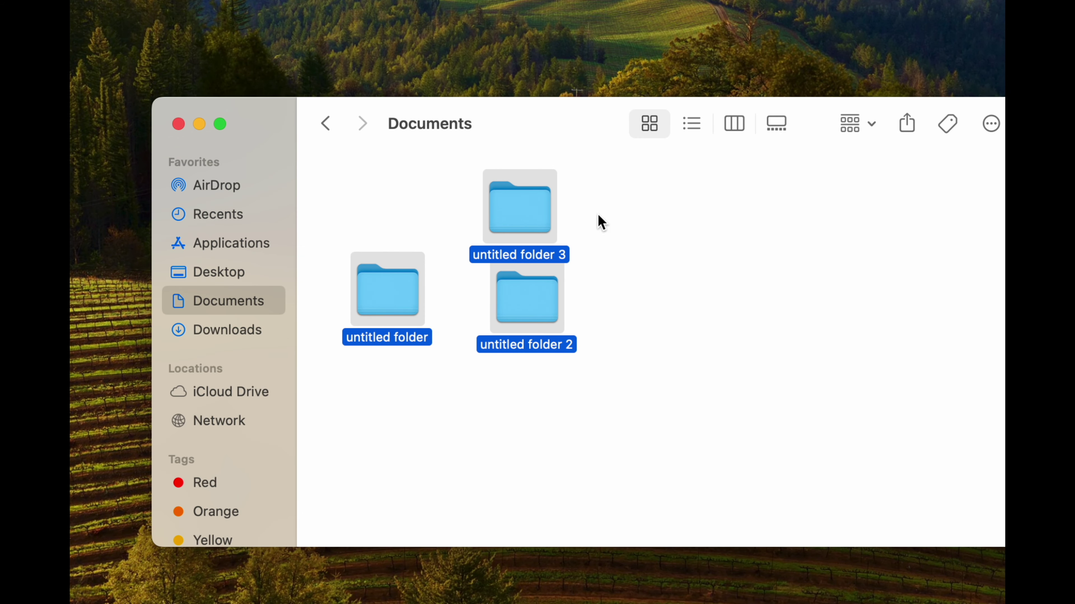
pyautogui.click(606, 214)
pyautogui.moveTo(539, 217); pyautogui.dragTo(673, 320)
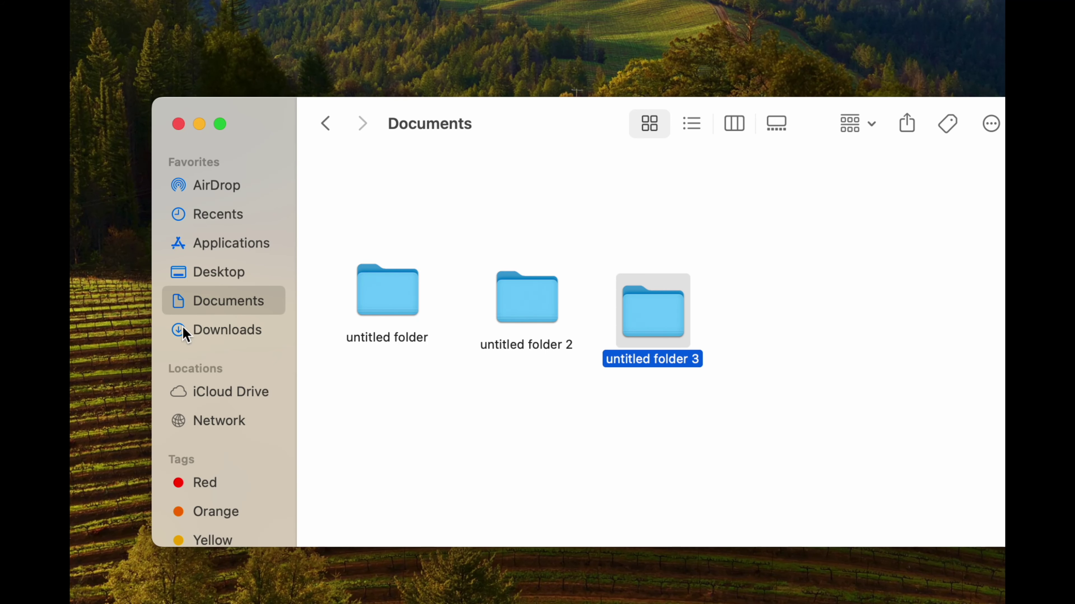
# Visit Downloads and Applications, return to Documents, and move the window up and left
pyautogui.click(227, 337)
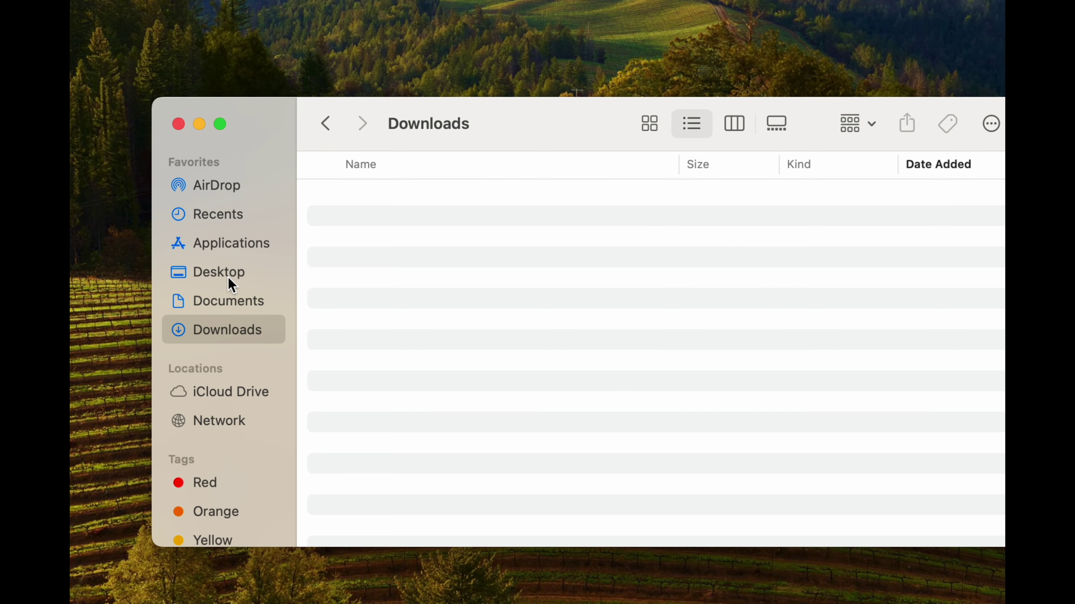
pyautogui.click(228, 247)
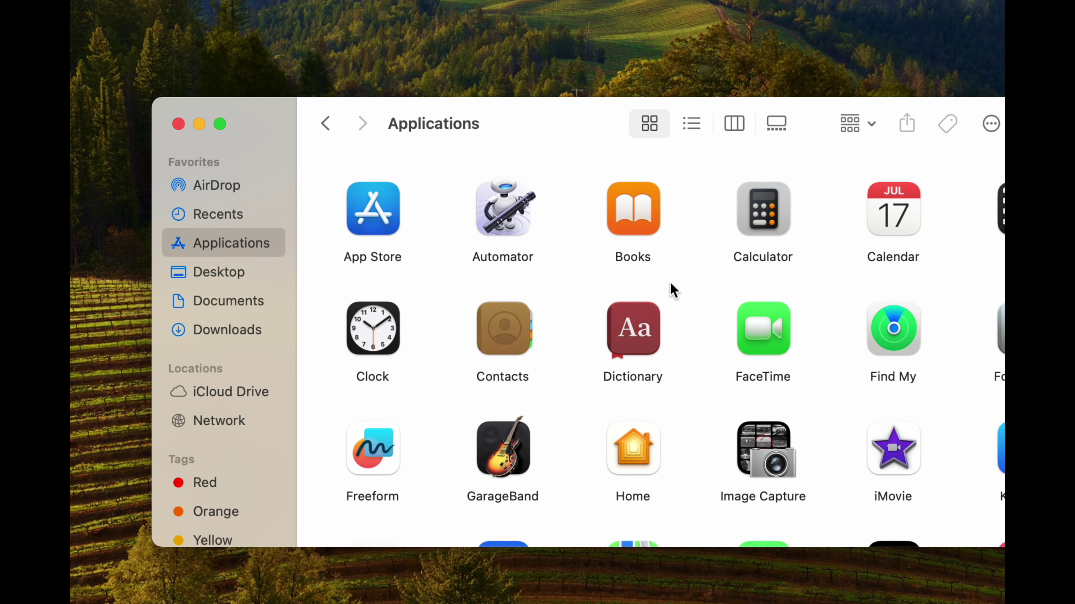
pyautogui.click(234, 309)
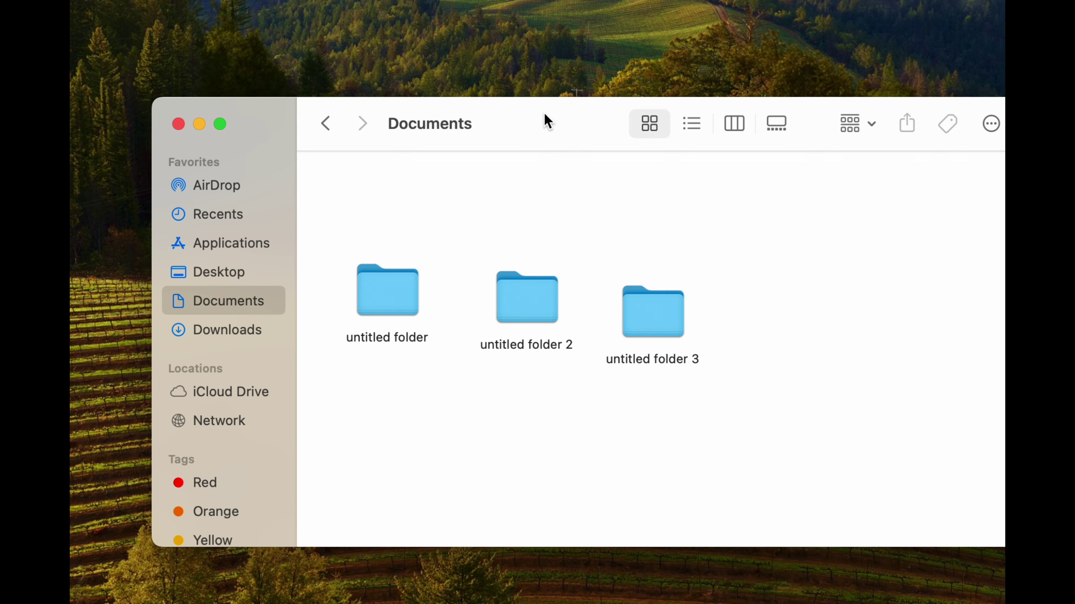
pyautogui.moveTo(547, 120); pyautogui.dragTo(491, 57)
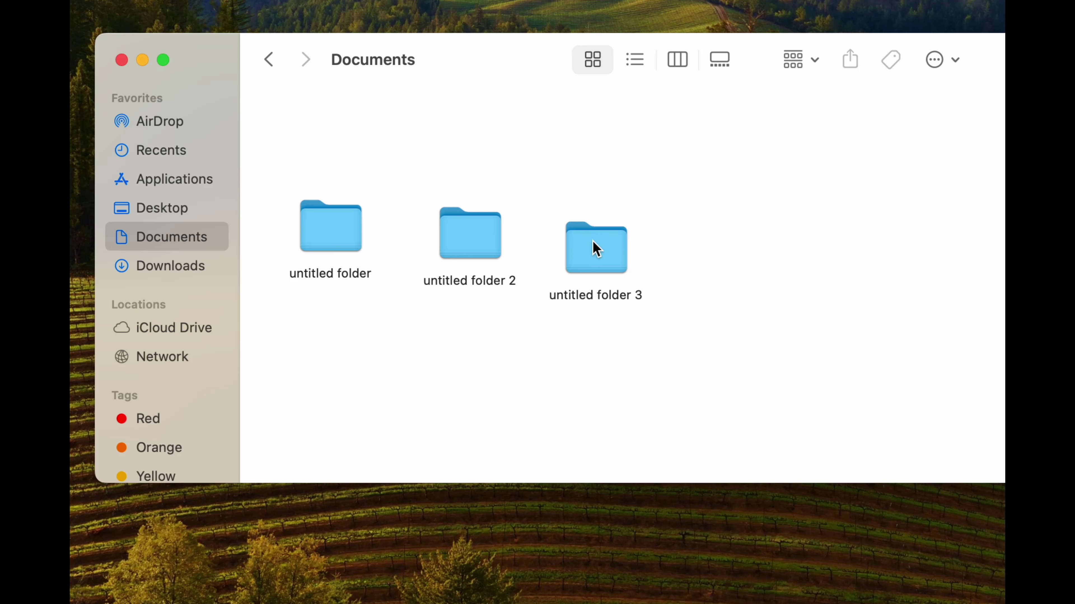
# Trash untitled folder 3 via its context menu and untitled folder 2 with Cmd+Delete
pyautogui.rightClick(596, 249)
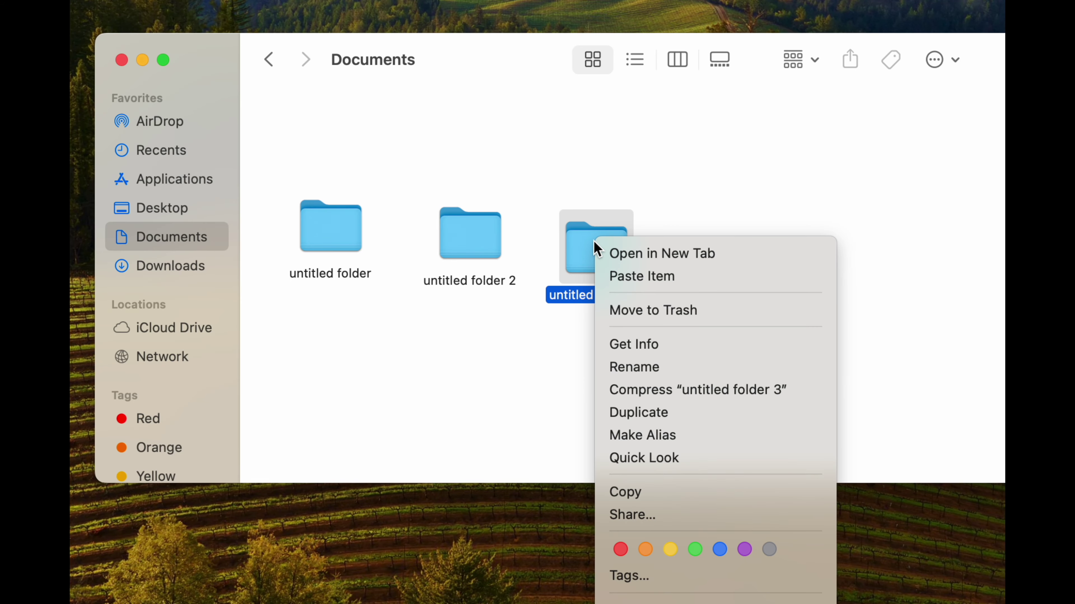
pyautogui.click(703, 308)
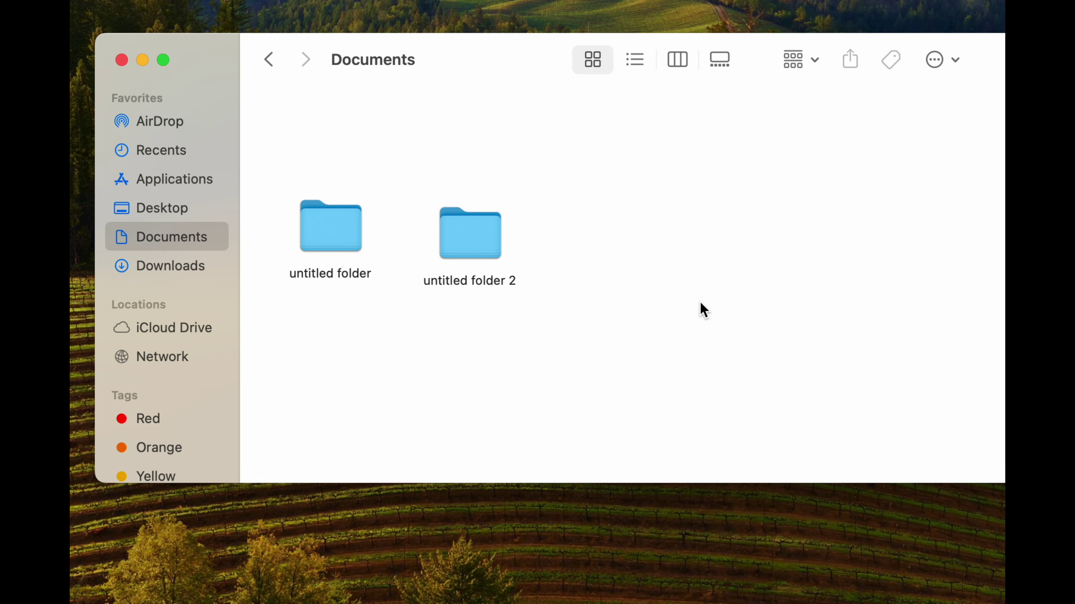
pyautogui.moveTo(478, 242); pyautogui.dragTo(531, 181)
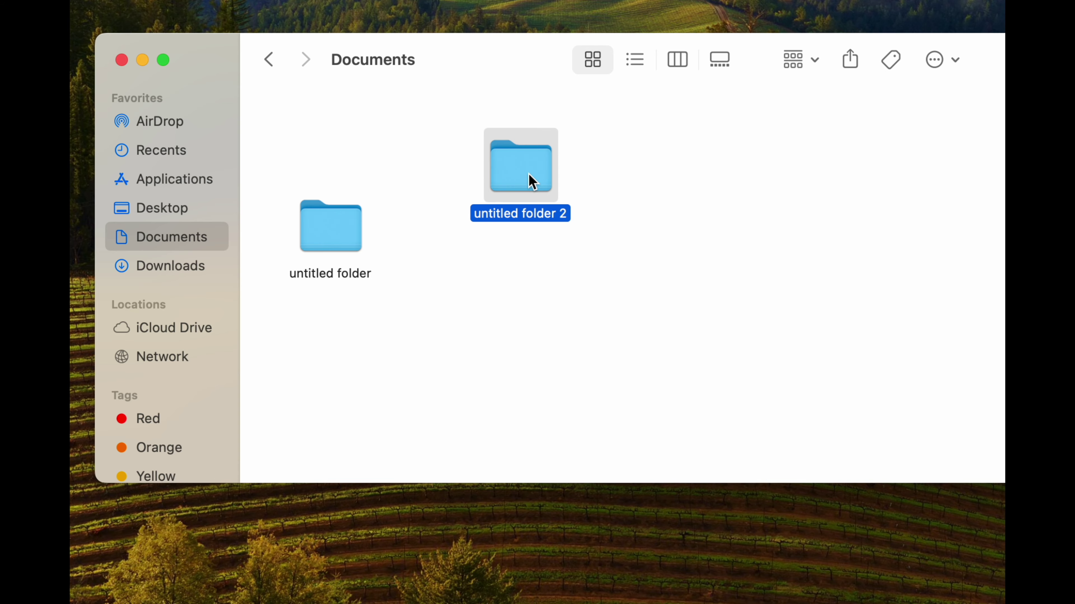
pyautogui.press('super+BackSpace')
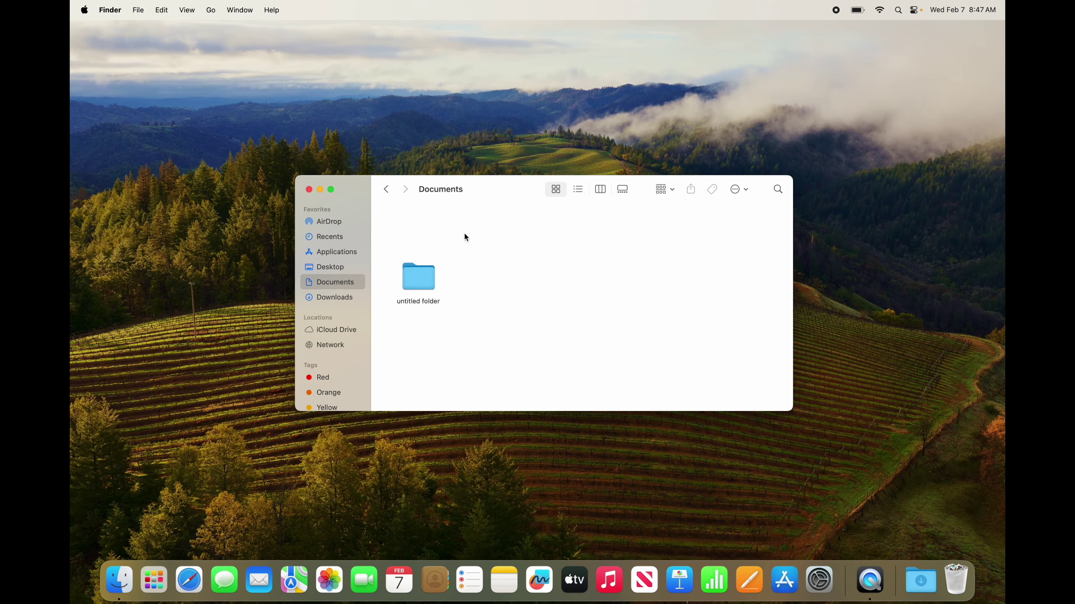
# Drag the remaining untitled folder onto the Trash in the Dock
pyautogui.click(470, 76)
pyautogui.moveTo(494, 201); pyautogui.dragTo(468, 167)
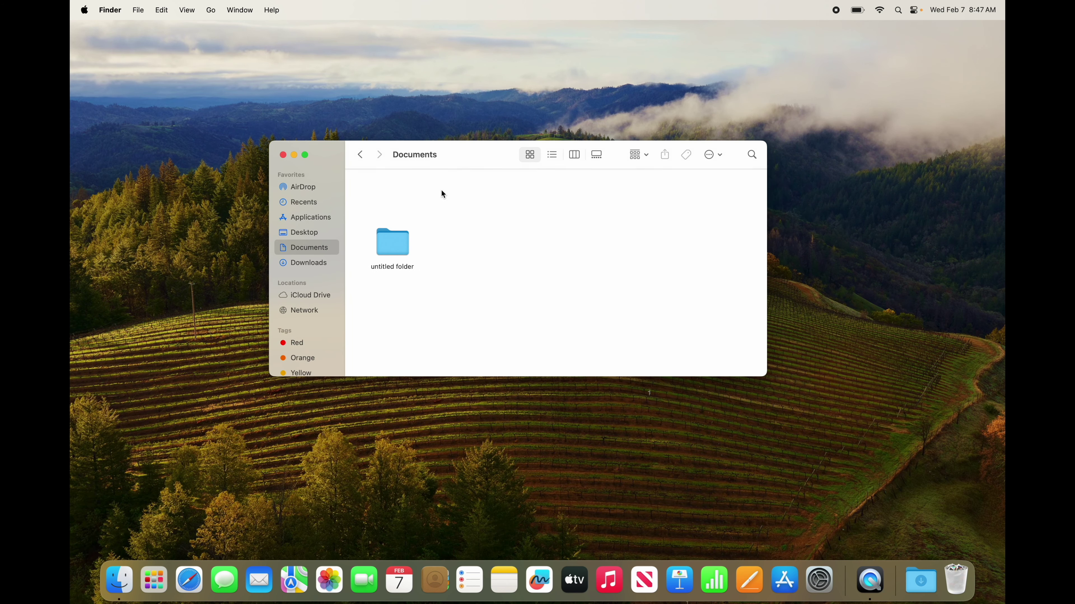
pyautogui.moveTo(401, 246); pyautogui.dragTo(956, 579)
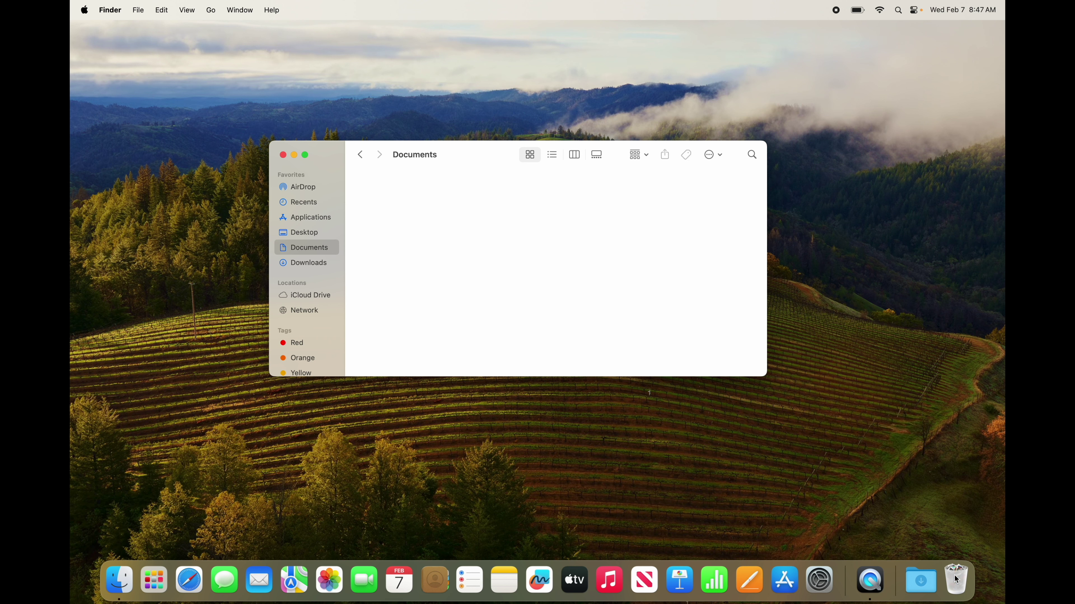
# Close the Documents window, then permanently empty the three untitled folders from the Trash
pyautogui.click(283, 155)
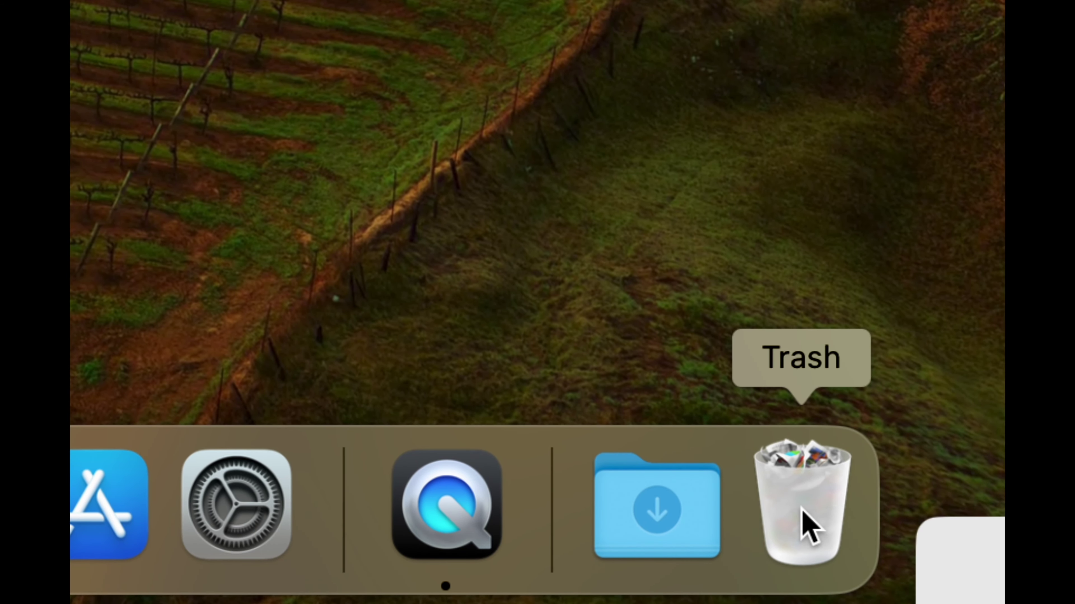
pyautogui.rightClick(807, 527)
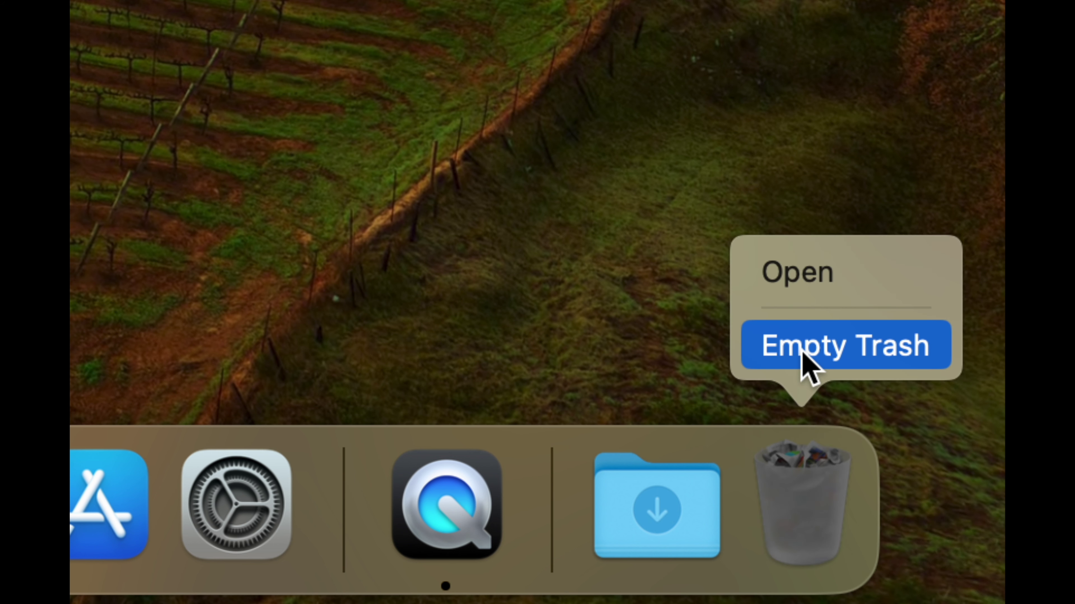
pyautogui.click(825, 493)
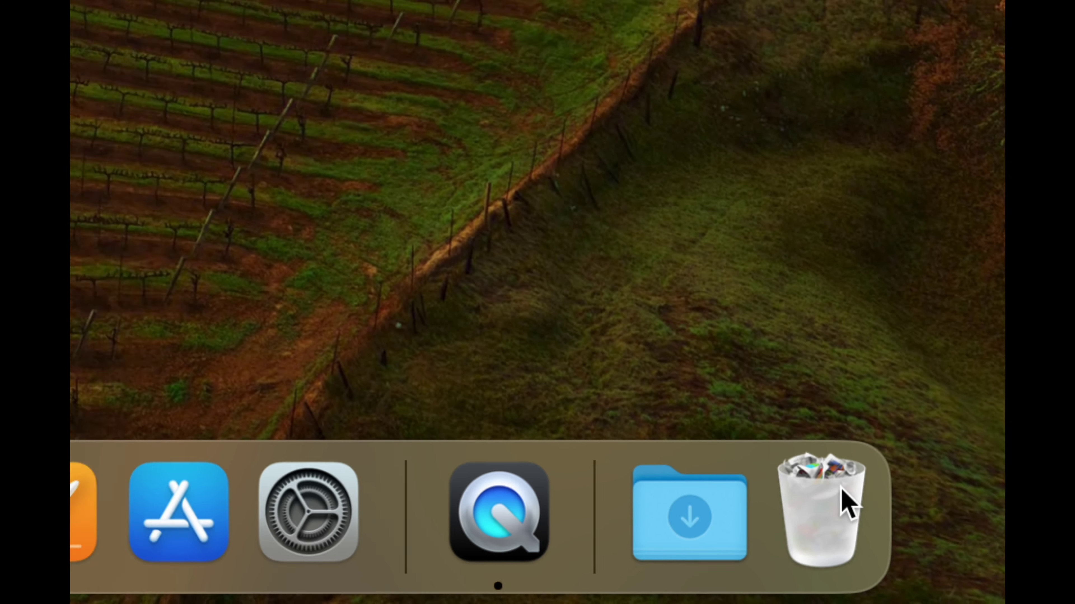
pyautogui.click(824, 494)
pyautogui.moveTo(511, 98); pyautogui.dragTo(502, 161)
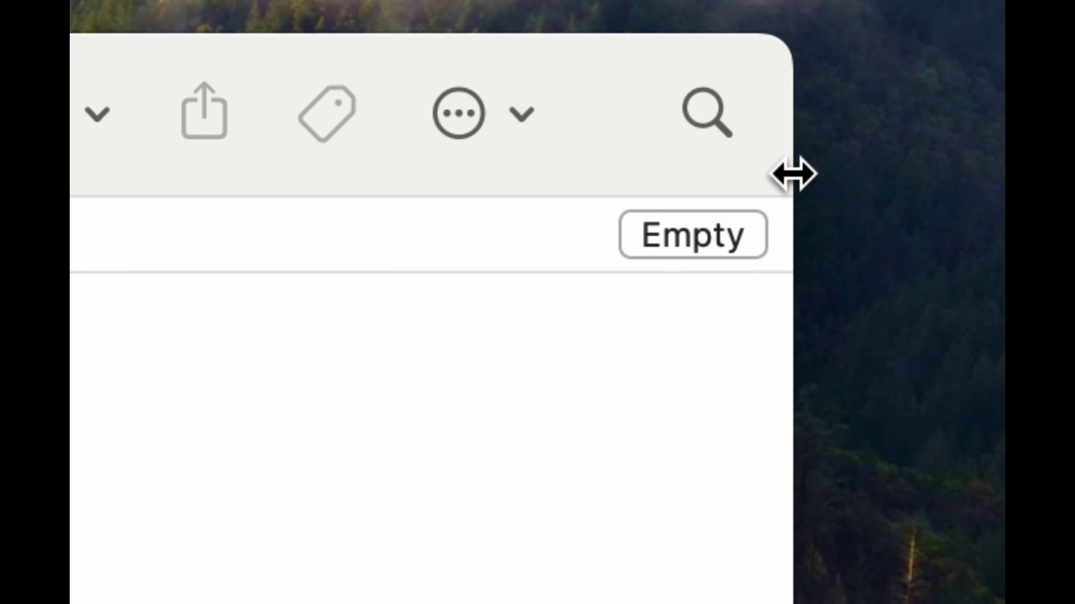
pyautogui.click(677, 255)
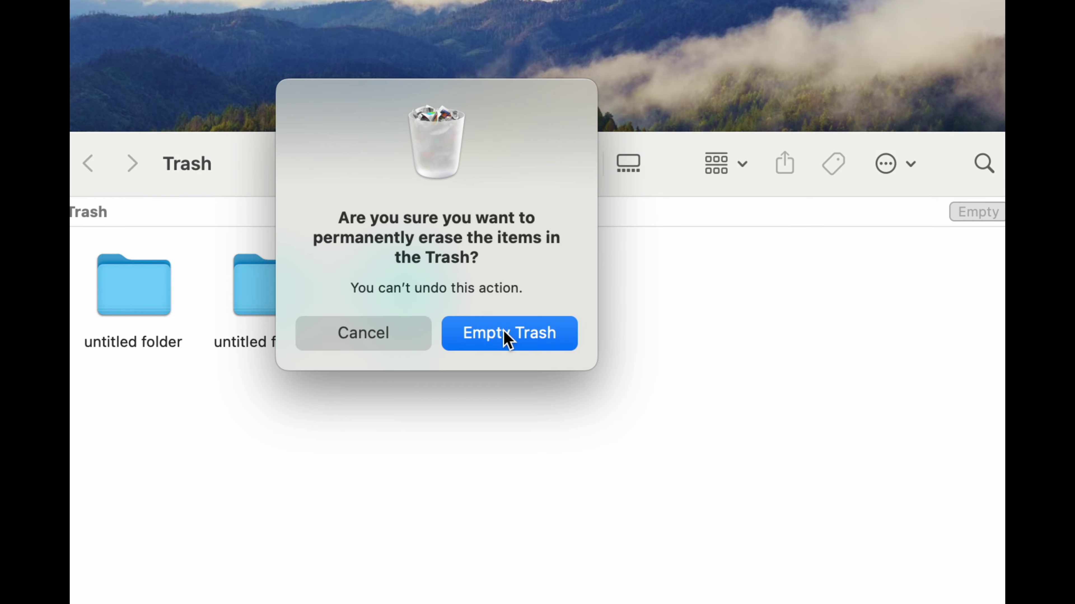
pyautogui.click(436, 332)
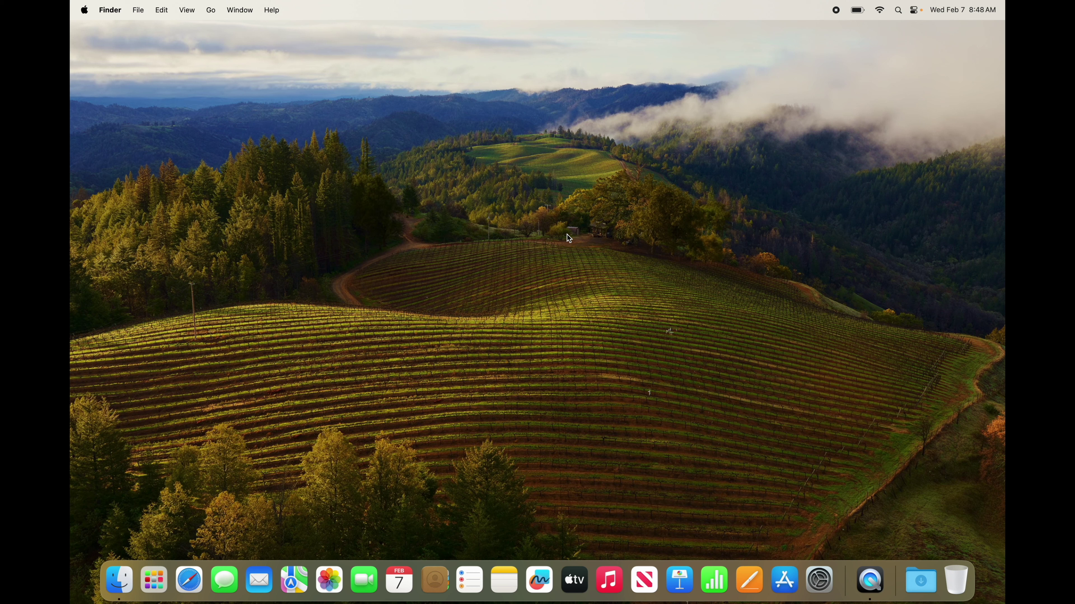
# Open an enlarged Finder window on Applications and browse into the Utilities folder
pyautogui.click(119, 580)
pyautogui.moveTo(449, 254); pyautogui.dragTo(421, 135)
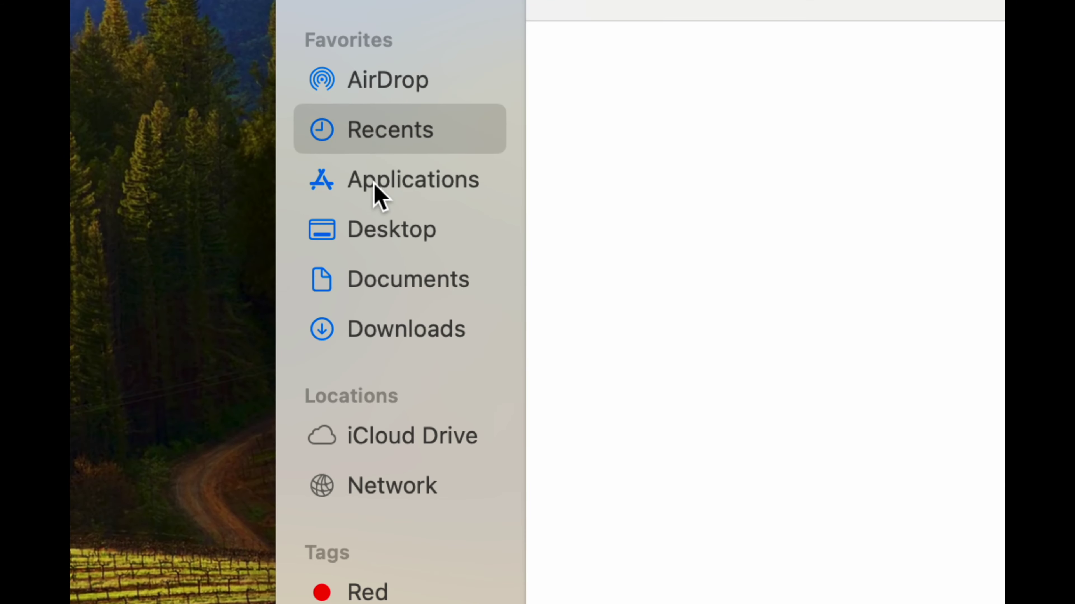
pyautogui.click(375, 186)
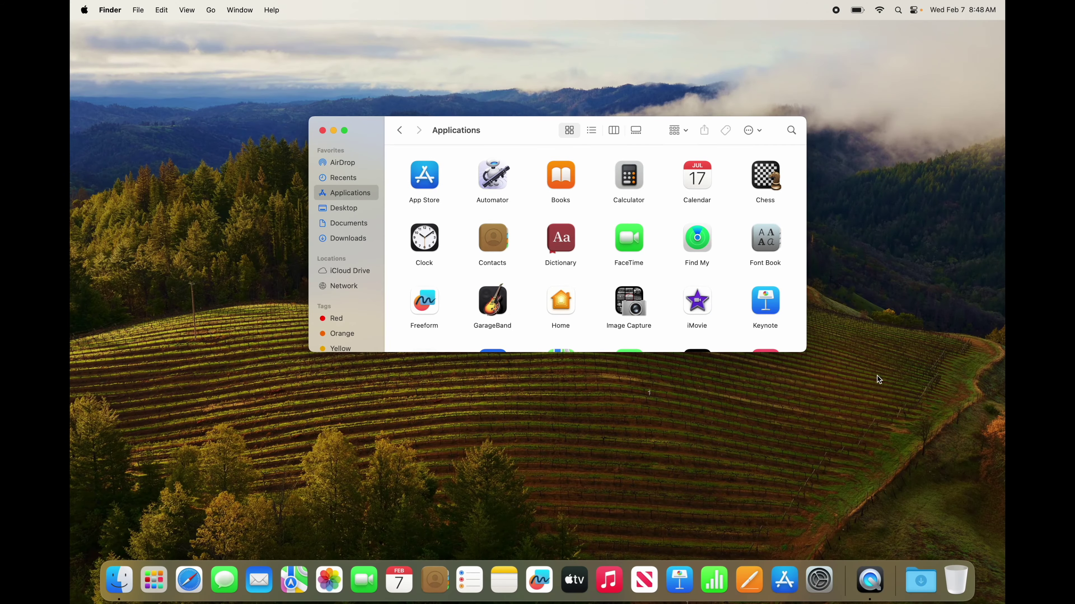
pyautogui.moveTo(804, 354); pyautogui.dragTo(998, 548)
pyautogui.moveTo(527, 127); pyautogui.dragTo(401, 77)
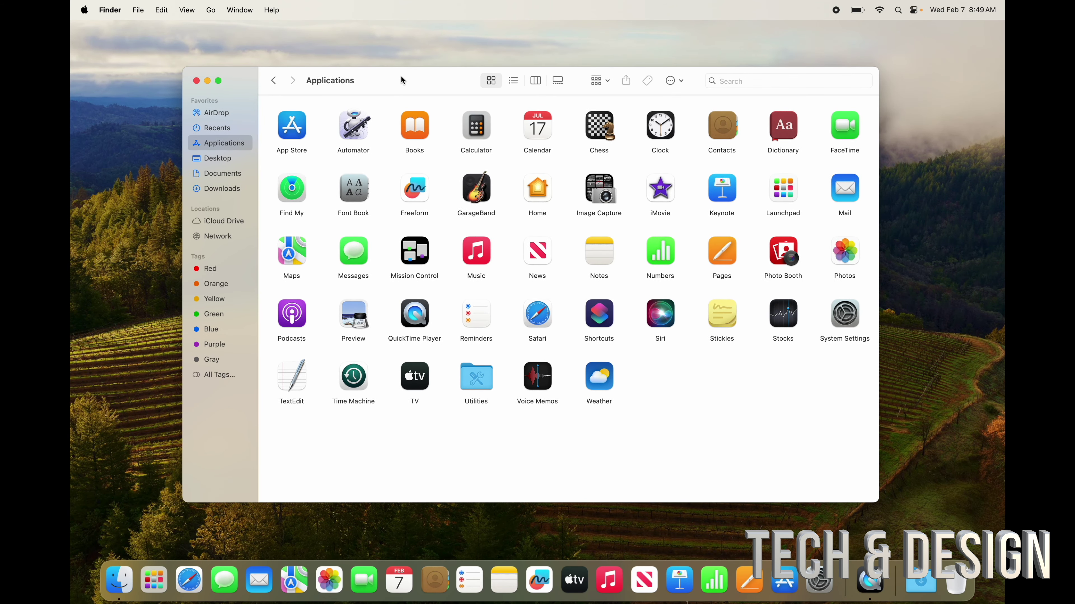
pyautogui.doubleClick(476, 382)
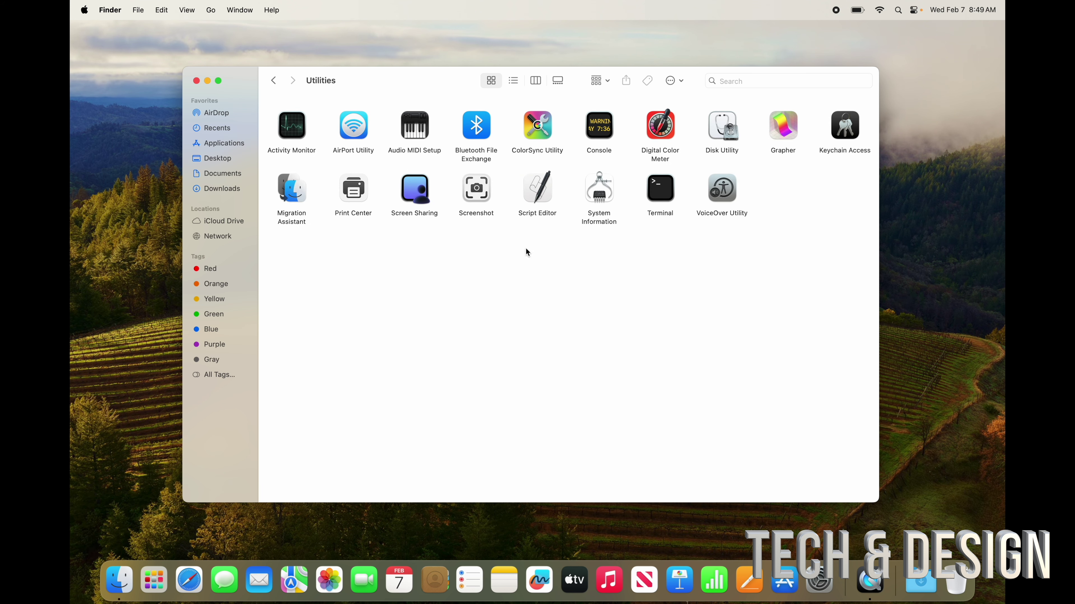
pyautogui.click(274, 80)
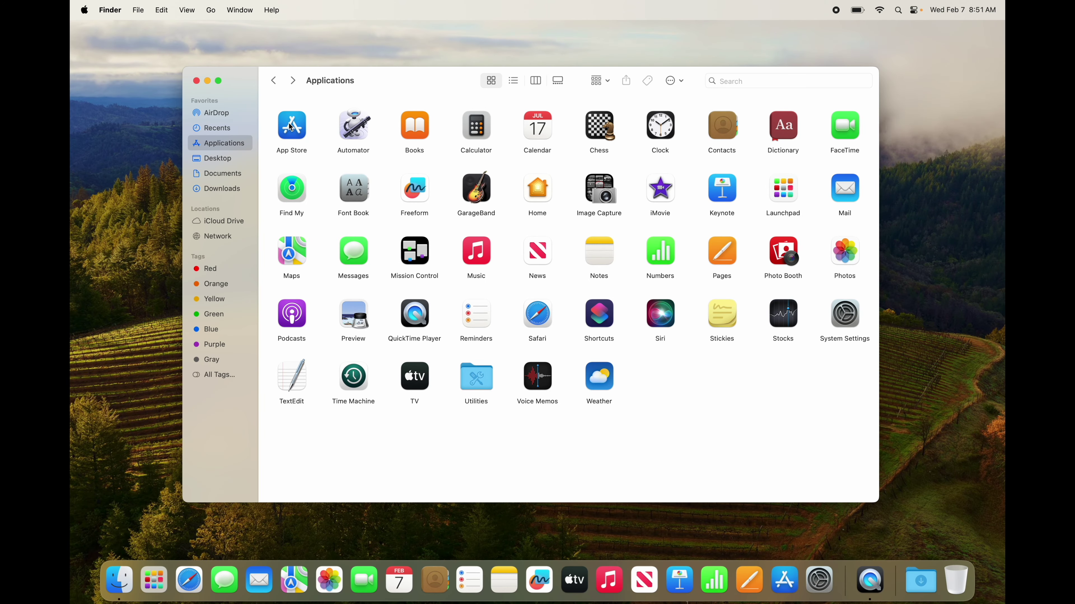
# Close the Applications window and dismiss the What's New card in Notification Center
pyautogui.click(196, 81)
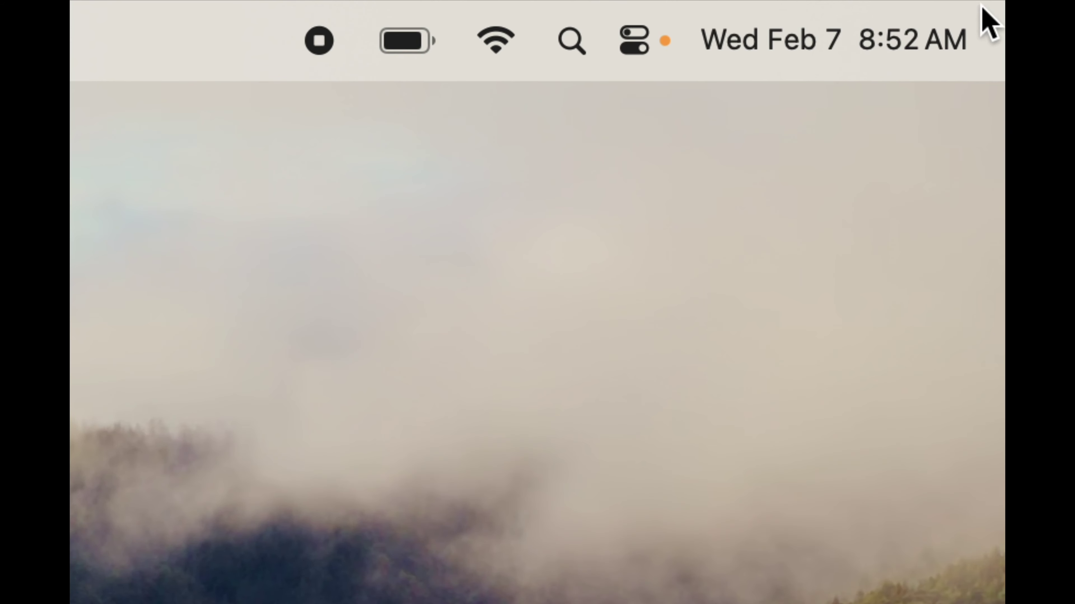
pyautogui.click(822, 49)
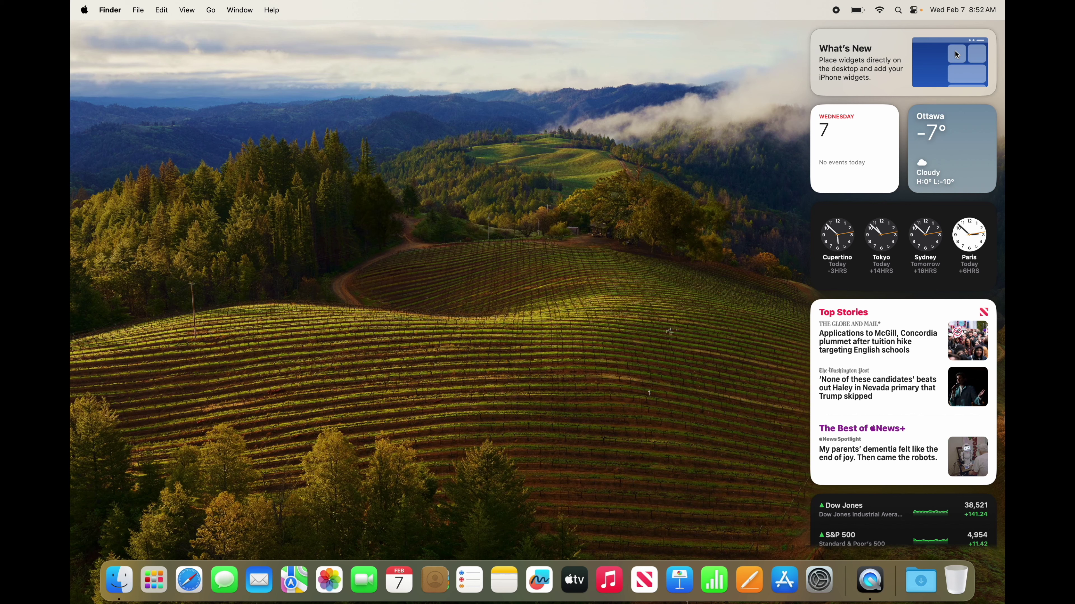
pyautogui.moveTo(814, 34)
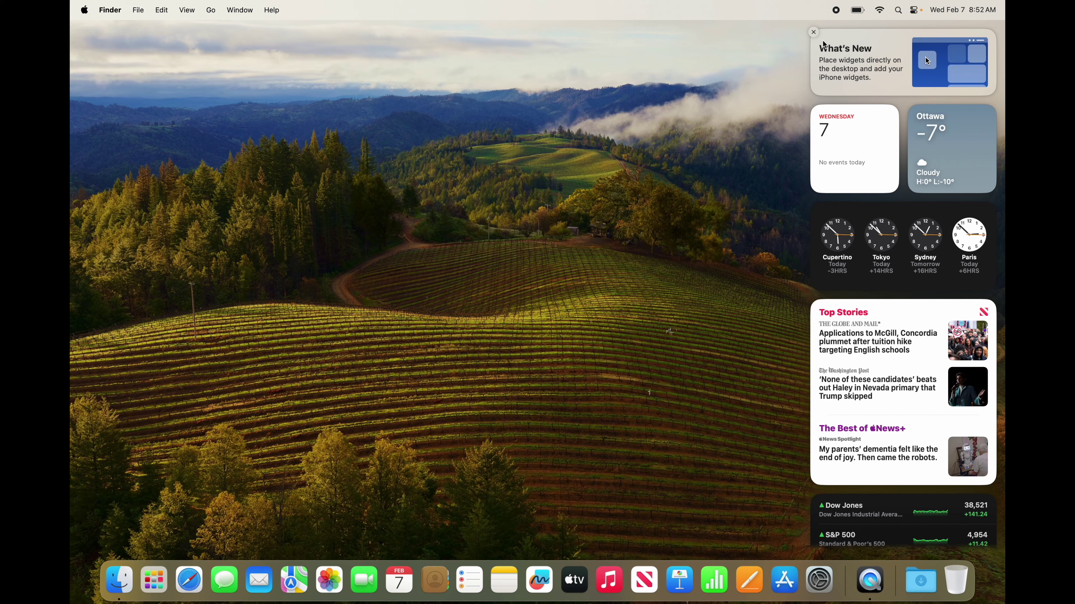
pyautogui.click(813, 33)
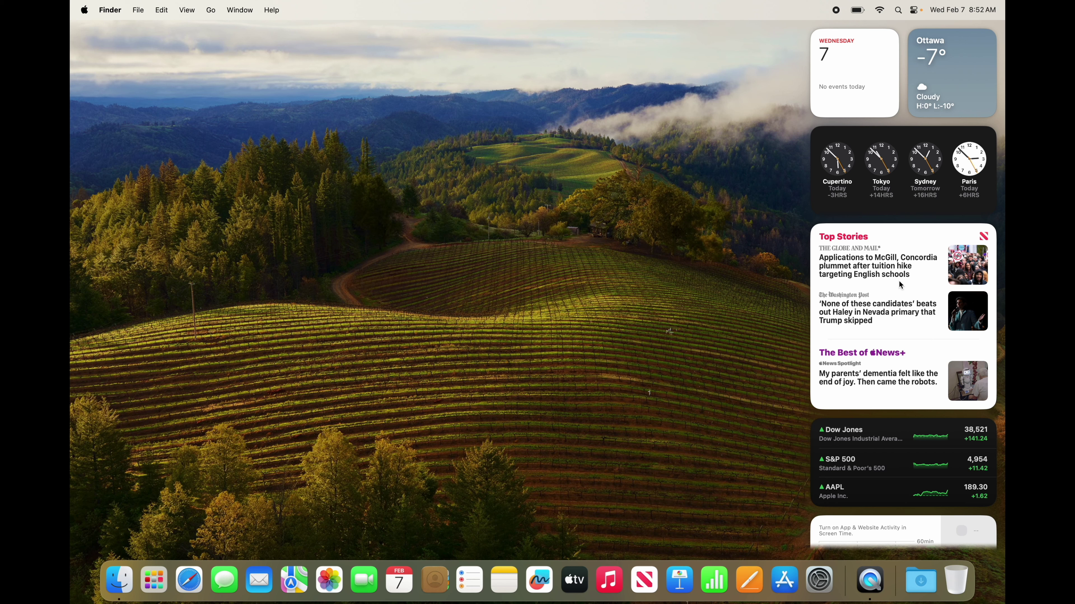
# In Edit Widgets, remove the Screen Time, Stocks, News, World Clock, Calendar and weather widgets
pyautogui.scroll(-4, 900, 292)
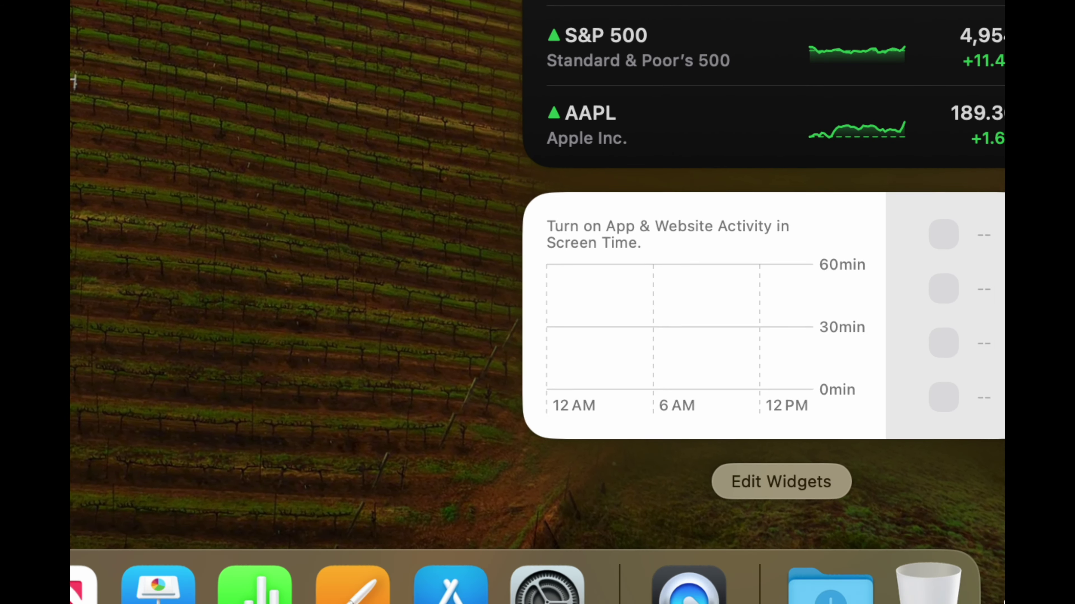
pyautogui.click(771, 484)
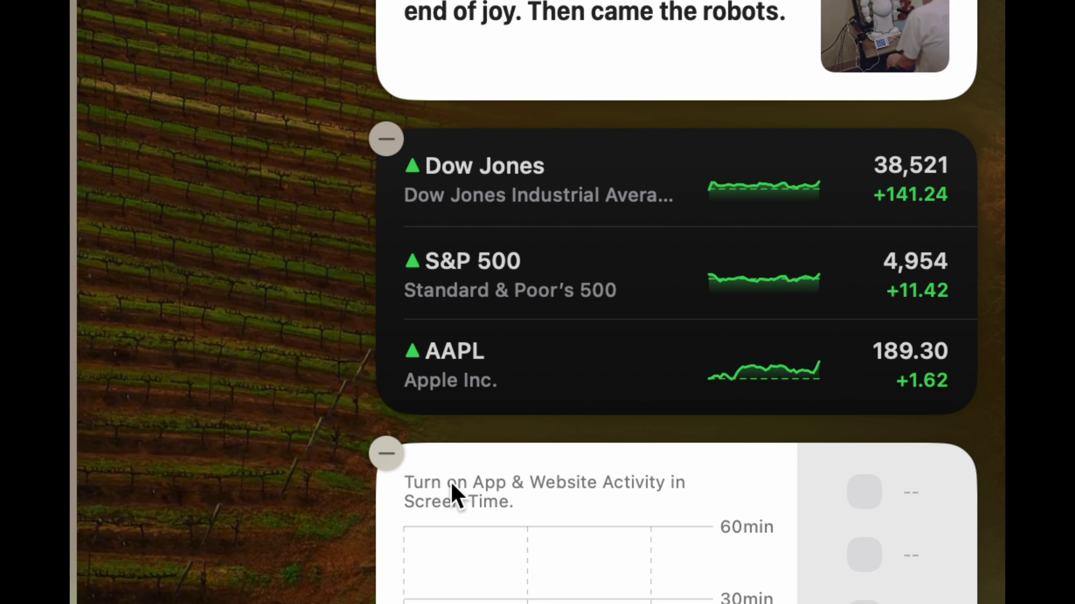
pyautogui.click(387, 457)
pyautogui.click(391, 190)
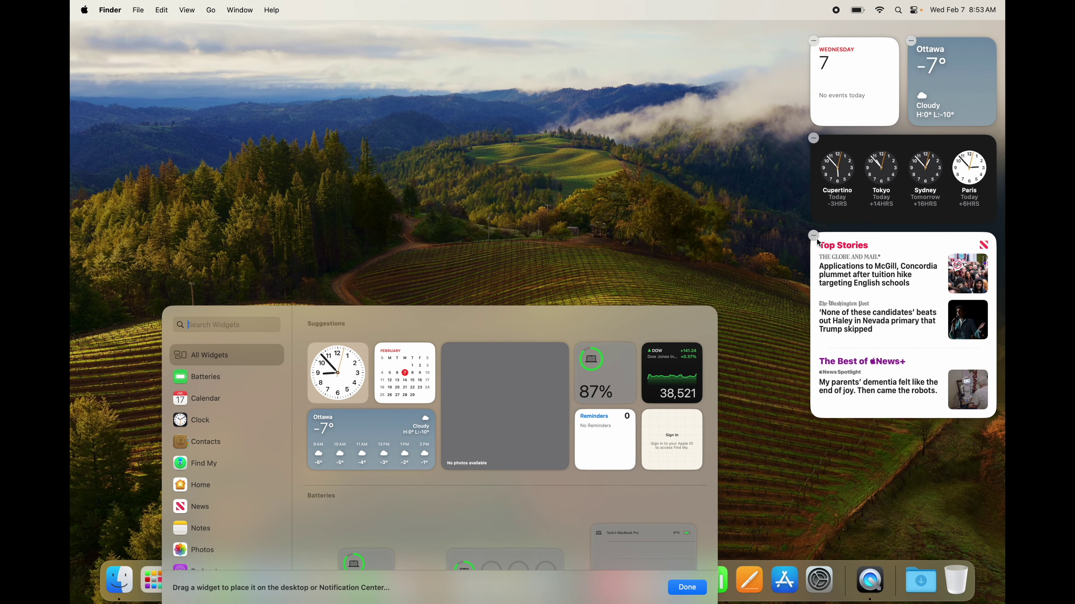
pyautogui.click(813, 236)
pyautogui.click(813, 138)
pyautogui.click(814, 41)
pyautogui.click(813, 40)
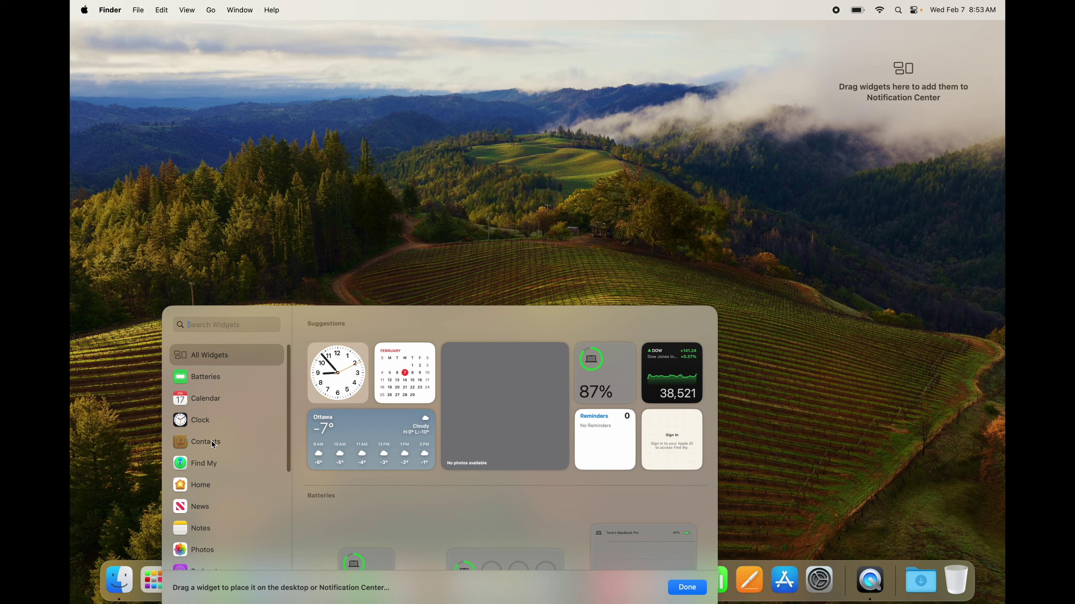
pyautogui.scroll(-5, 211, 441)
pyautogui.scroll(-6, 390, 480)
pyautogui.scroll(6, 390, 480)
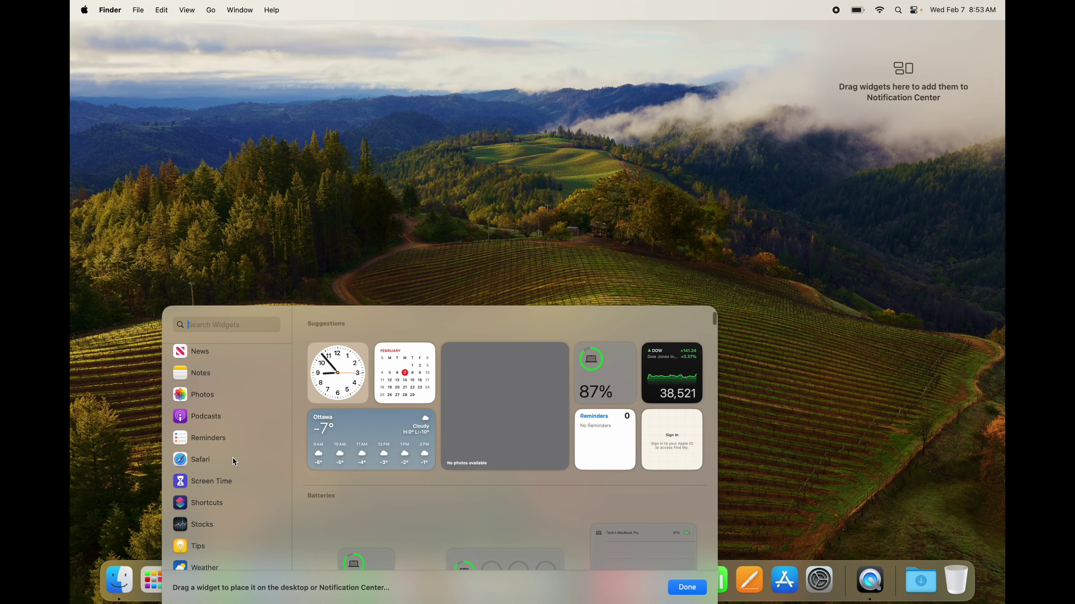
pyautogui.scroll(-2, 232, 457)
pyautogui.scroll(5, 232, 457)
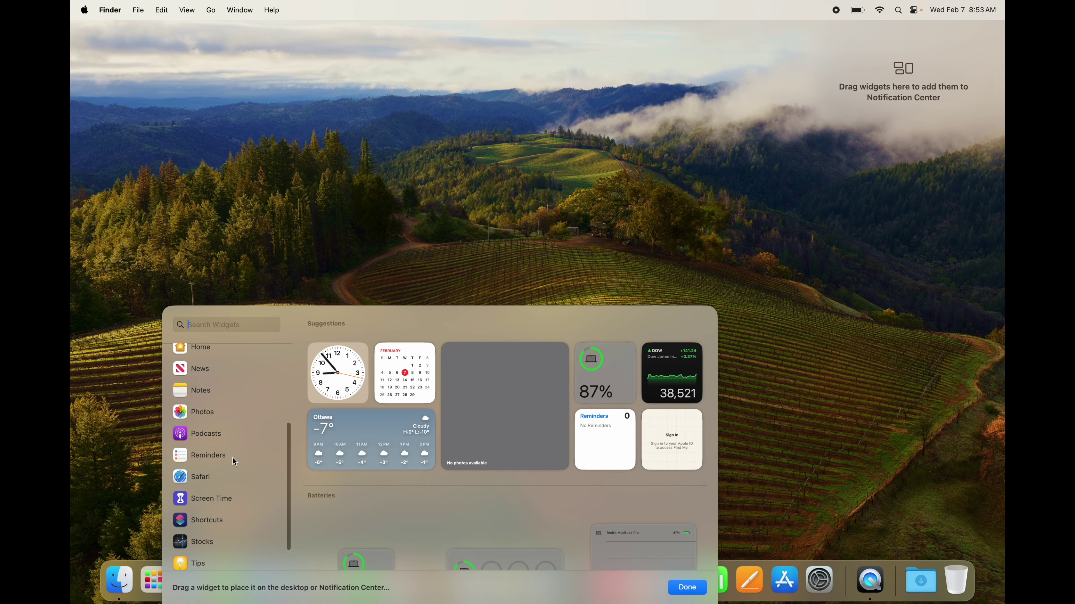
pyautogui.scroll(-5, 232, 458)
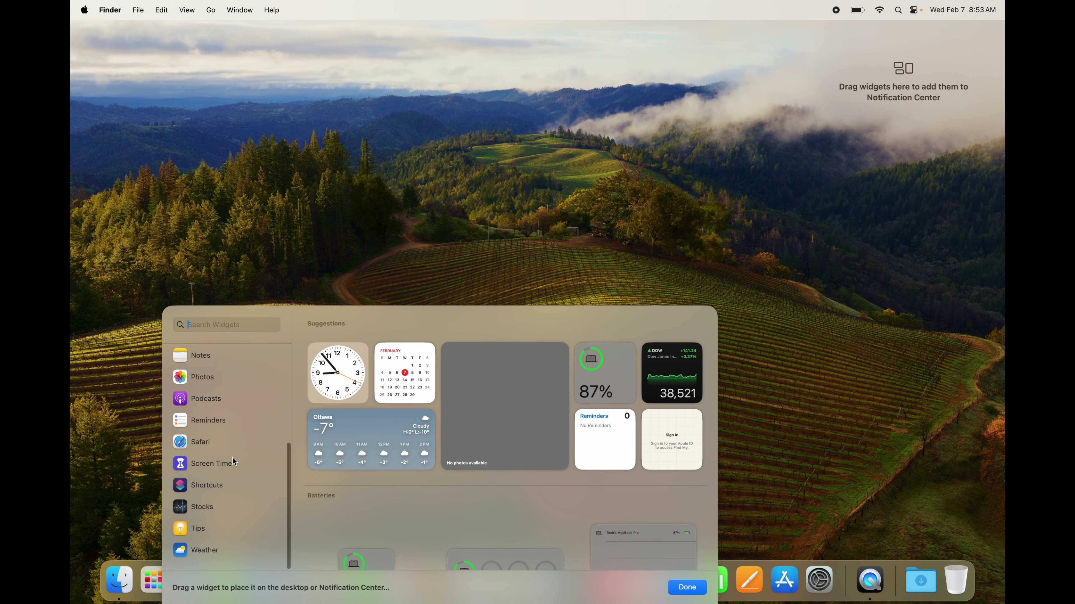
# Place the small and large Podcasts Up Next widgets at the desktop's top right
pyautogui.click(190, 403)
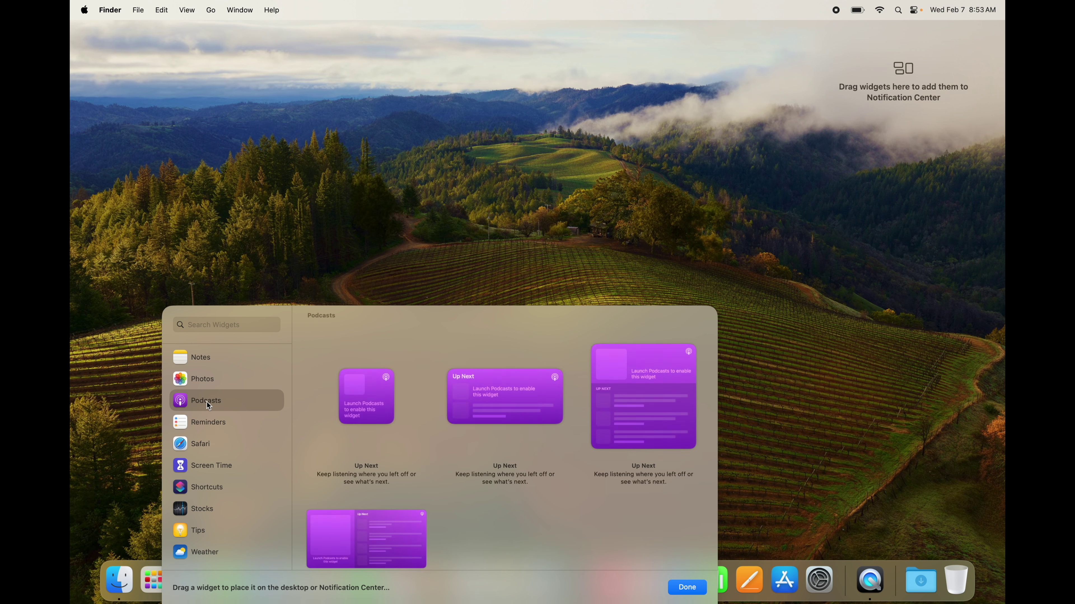
pyautogui.moveTo(641, 421)
pyautogui.moveTo(338, 548)
pyautogui.moveTo(378, 391)
pyautogui.moveTo(378, 386); pyautogui.dragTo(839, 127)
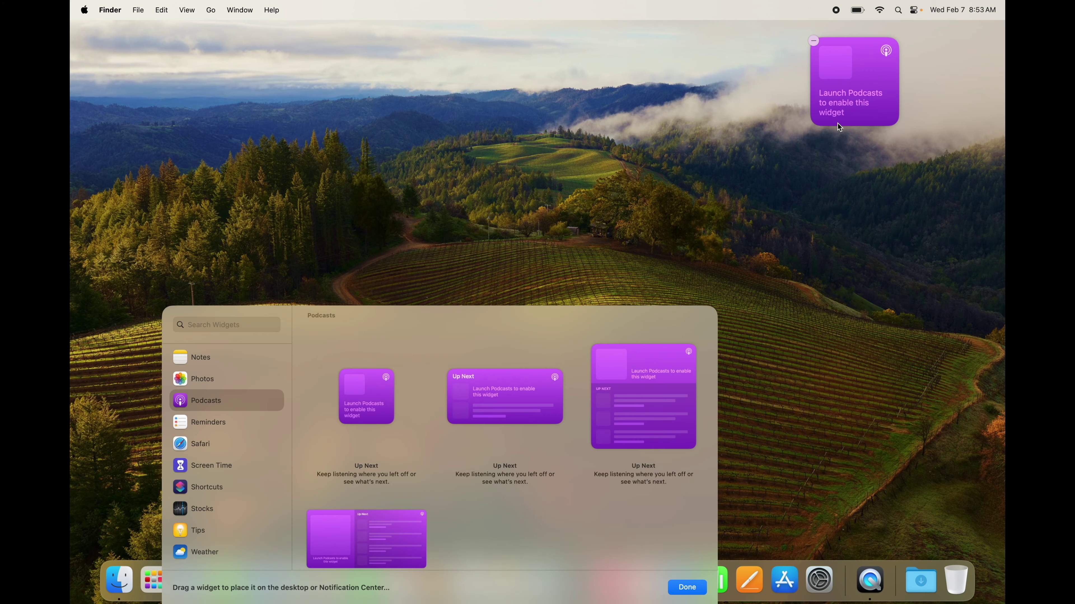
pyautogui.moveTo(621, 412)
pyautogui.moveTo(621, 413); pyautogui.dragTo(865, 255)
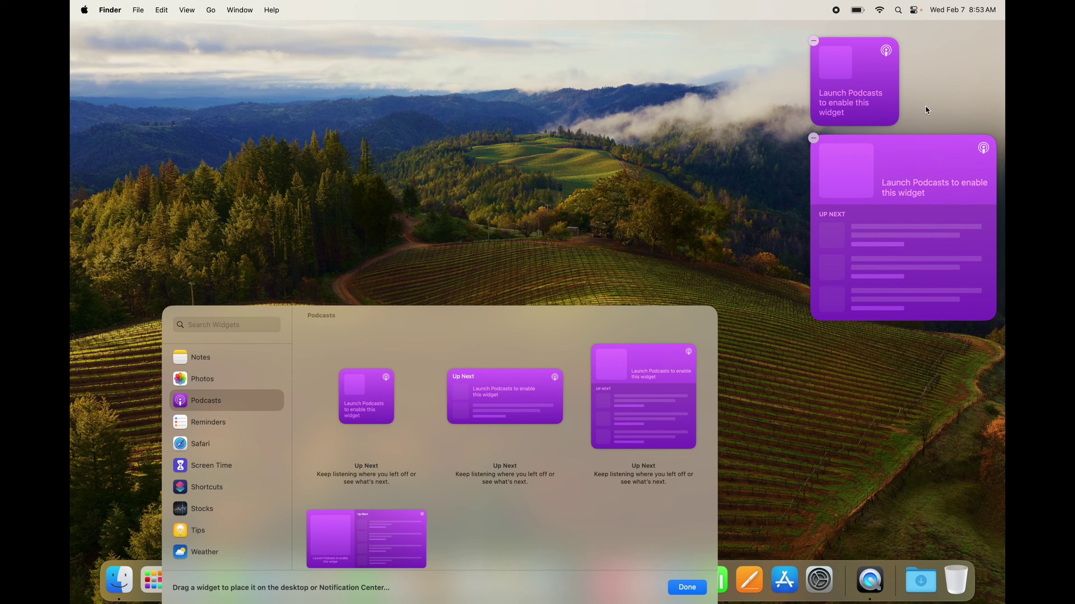
# Add the Photos Featured, Reminders List, Weather Forecast and Batteries Status widgets to the desktop
pyautogui.click(204, 379)
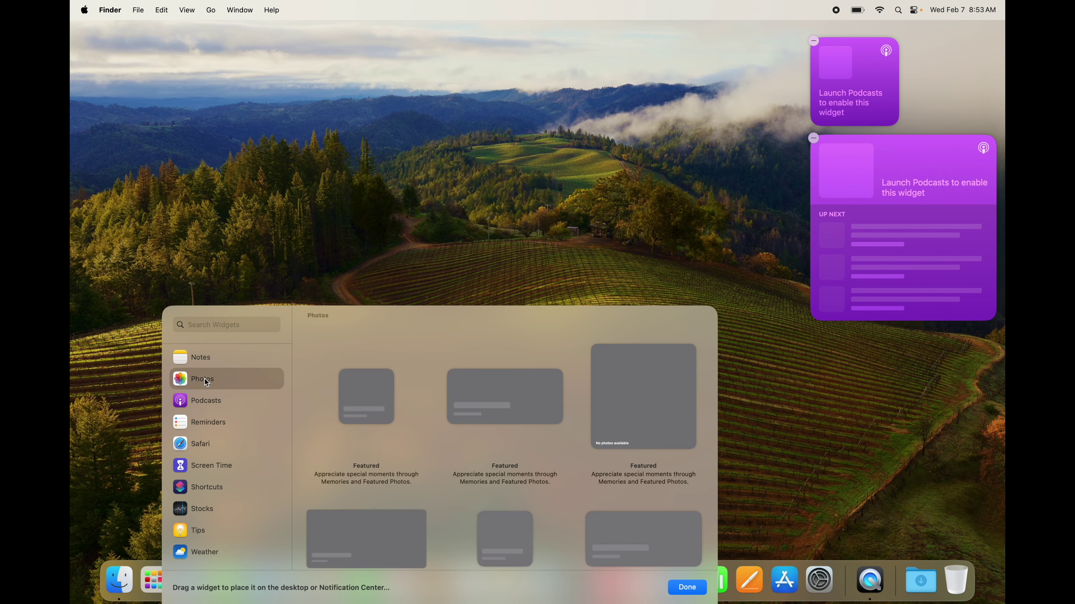
pyautogui.click(389, 415)
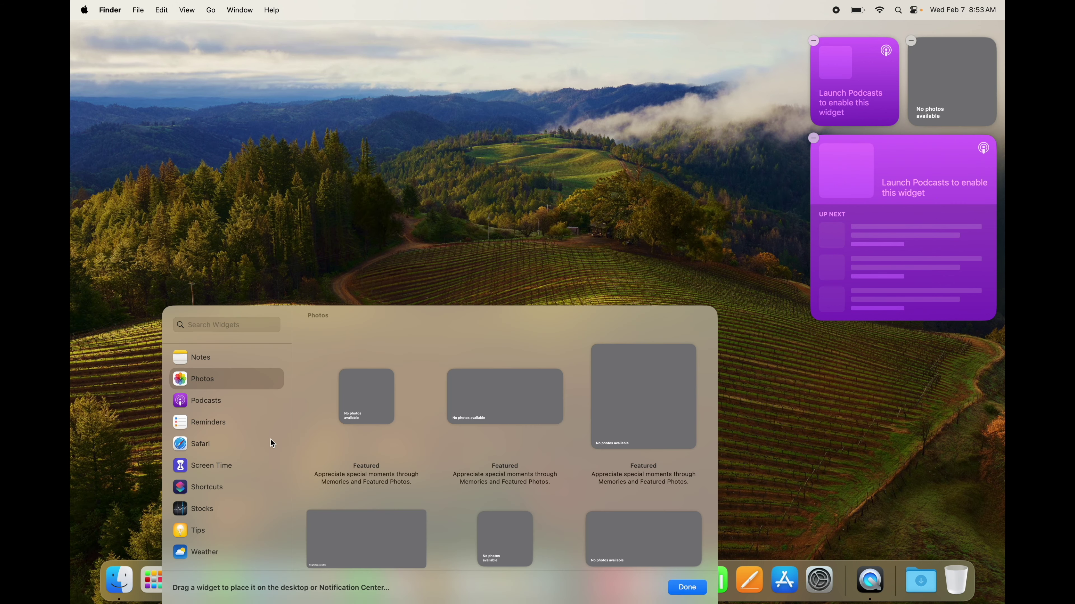
pyautogui.click(199, 425)
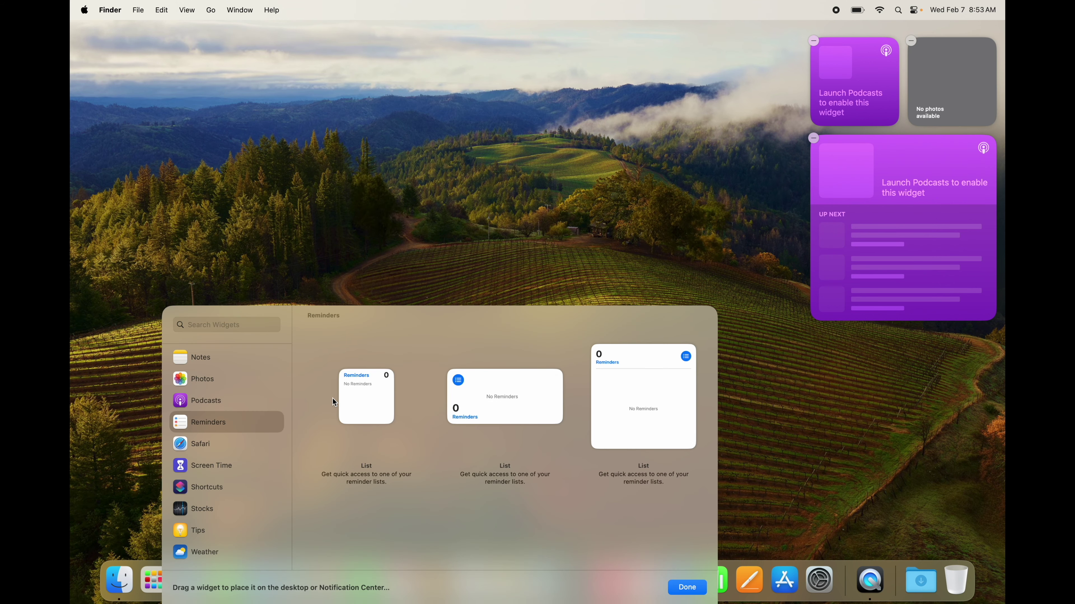
pyautogui.moveTo(497, 407); pyautogui.dragTo(878, 398)
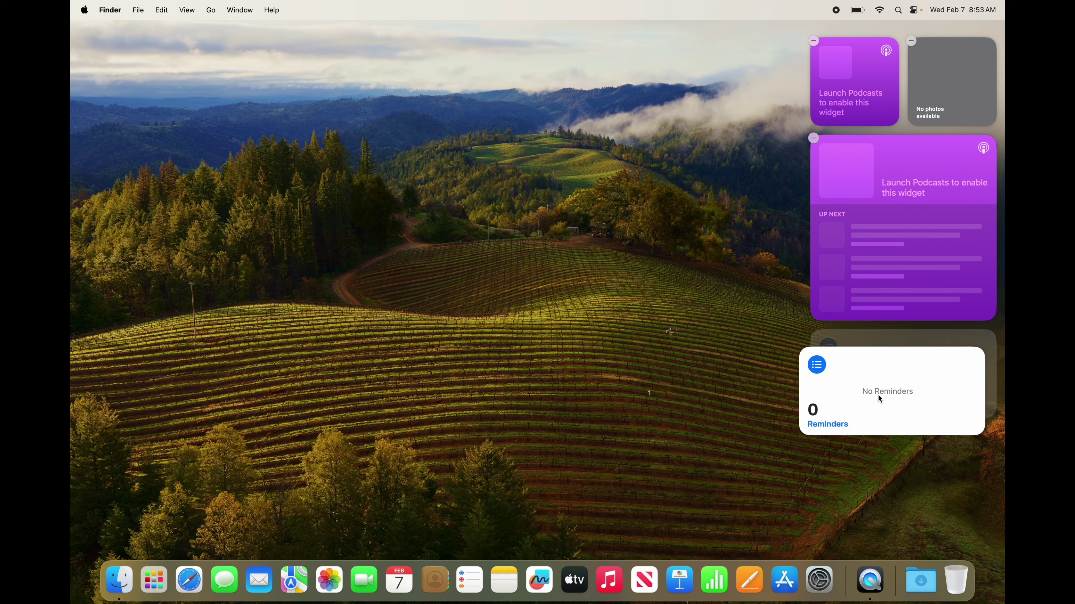
pyautogui.click(203, 551)
pyautogui.moveTo(497, 391); pyautogui.dragTo(846, 463)
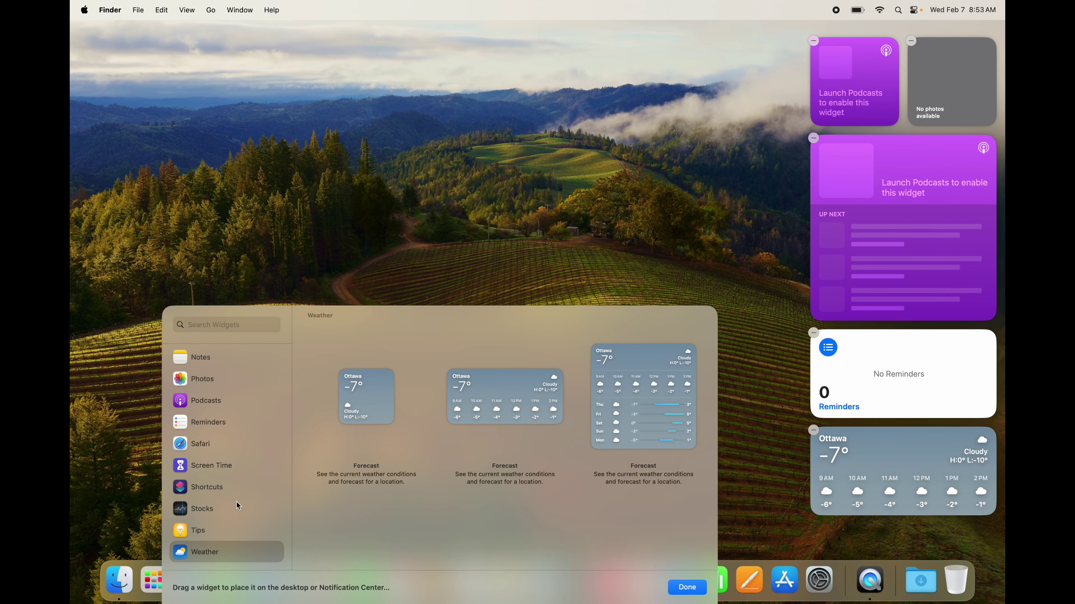
pyautogui.scroll(1, 210, 516)
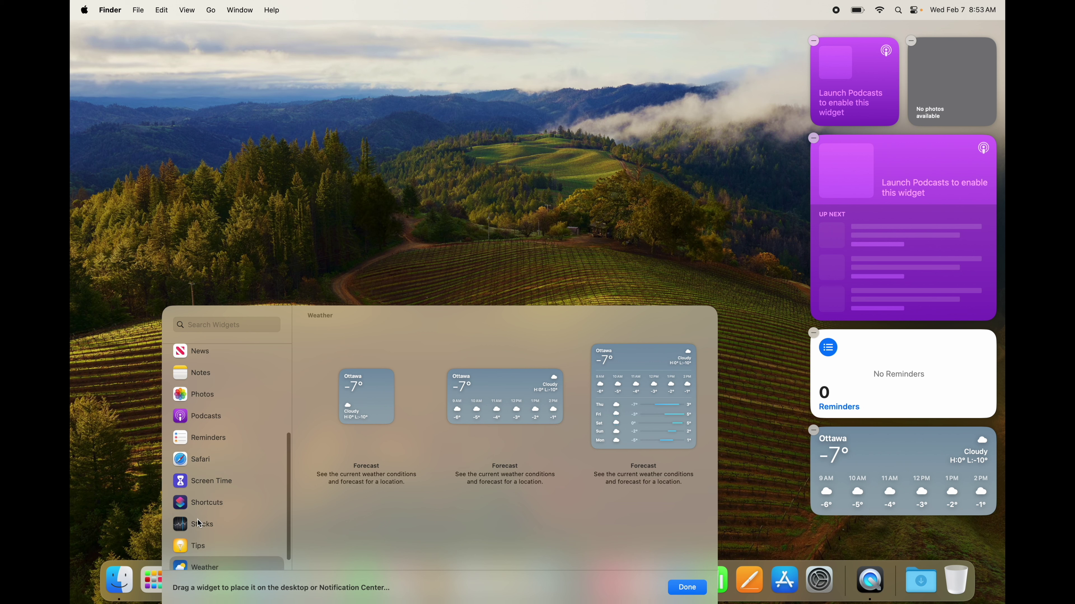
pyautogui.scroll(5, 200, 524)
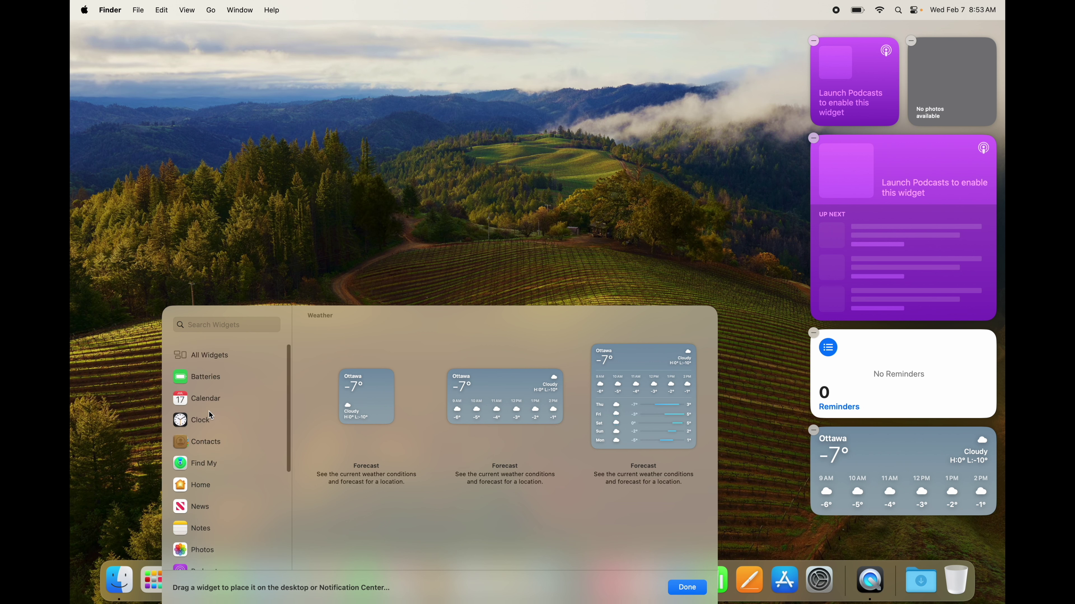
pyautogui.click(198, 377)
pyautogui.moveTo(464, 395); pyautogui.dragTo(848, 522)
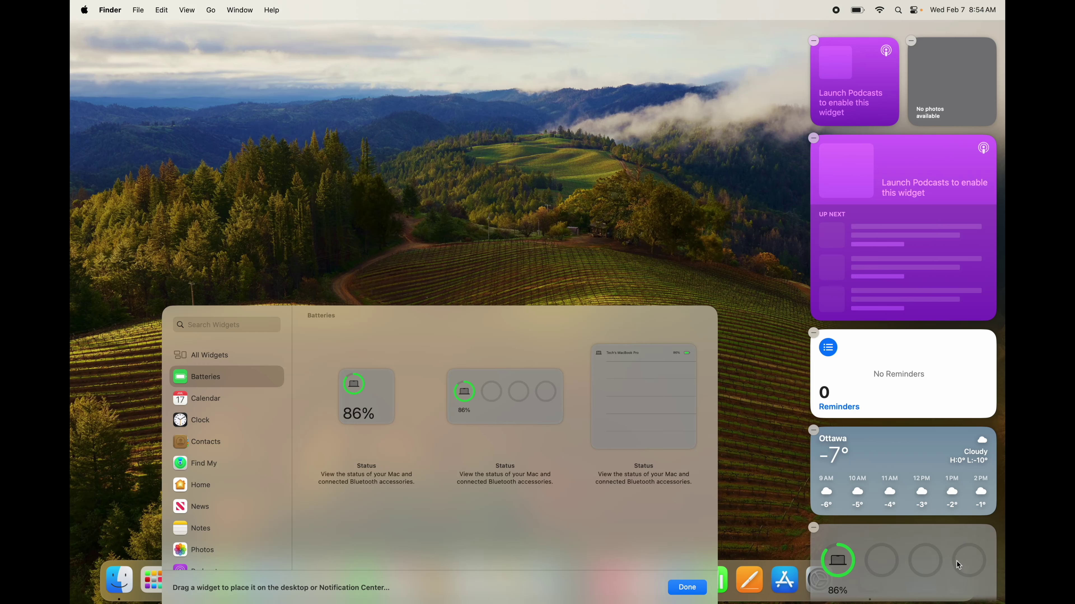
# Switch the widget gallery sidebar to All Widgets
pyautogui.scroll(-5, 221, 474)
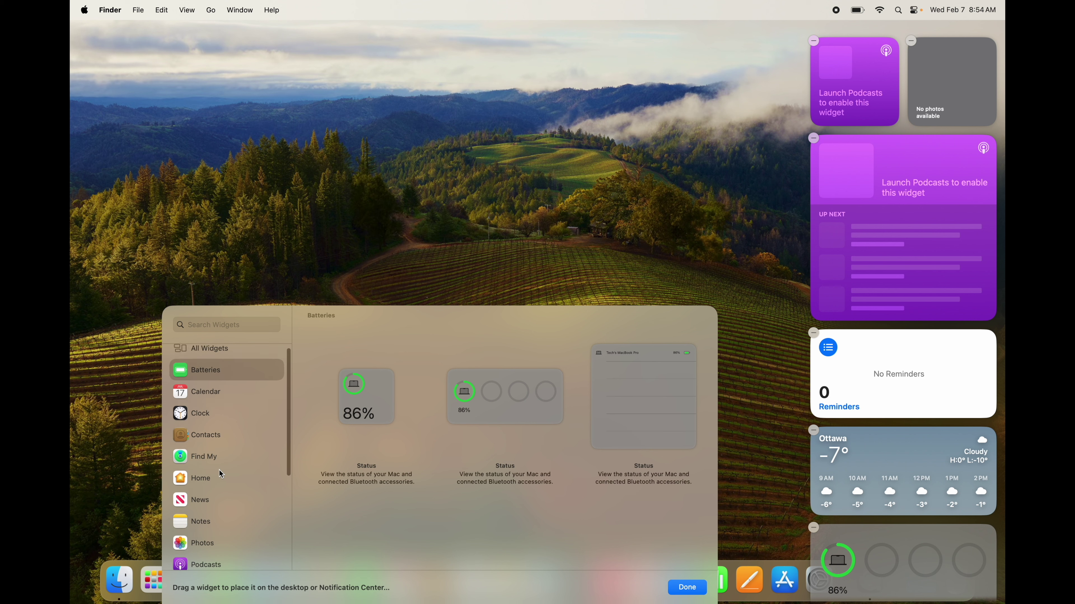
pyautogui.scroll(-1, 220, 474)
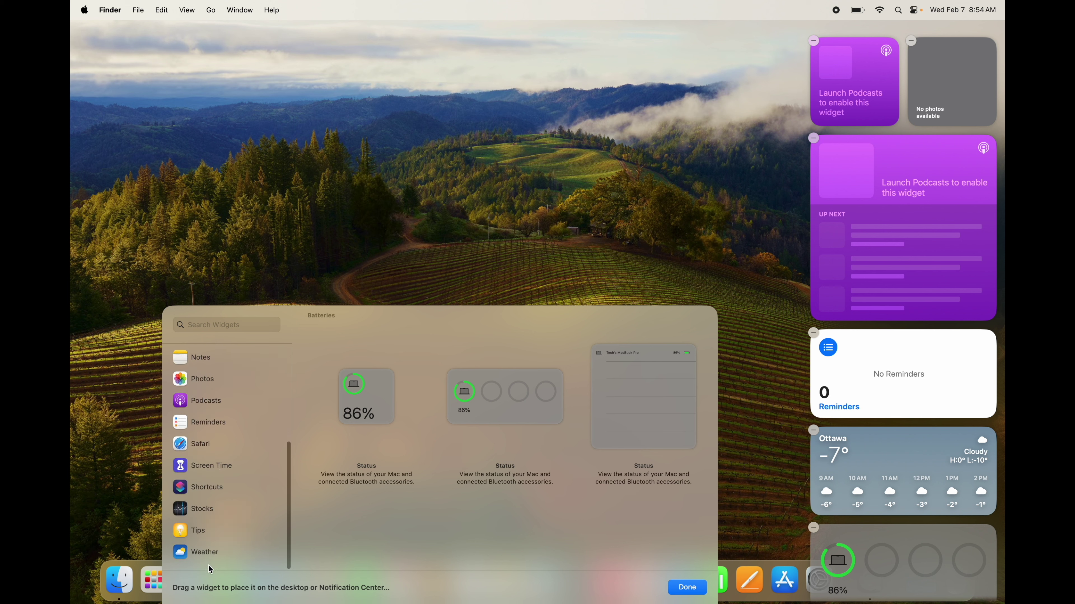
pyautogui.scroll(3, 206, 504)
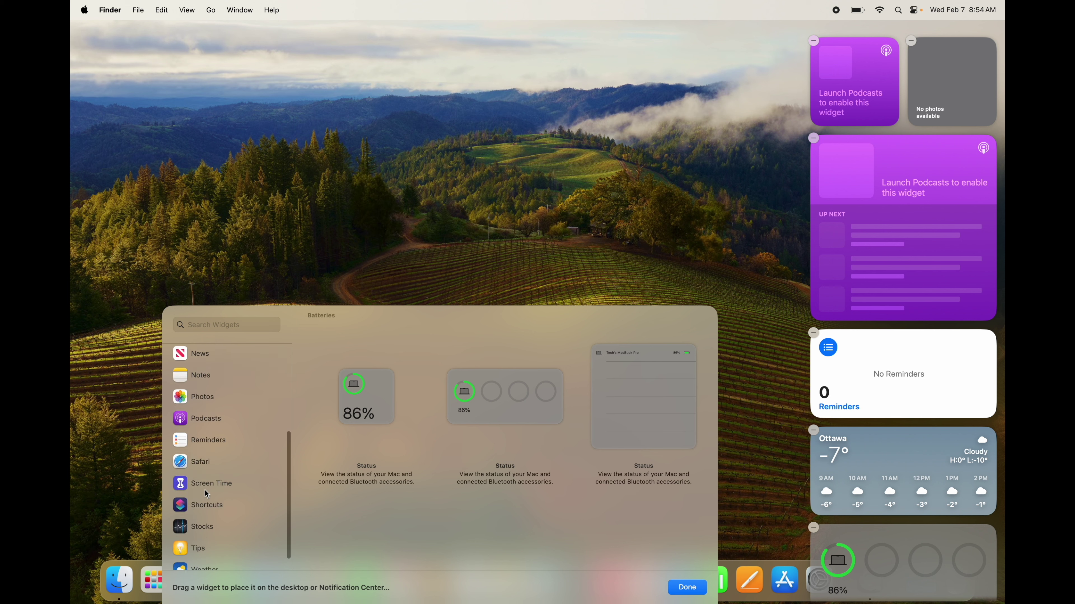
pyautogui.scroll(3, 206, 495)
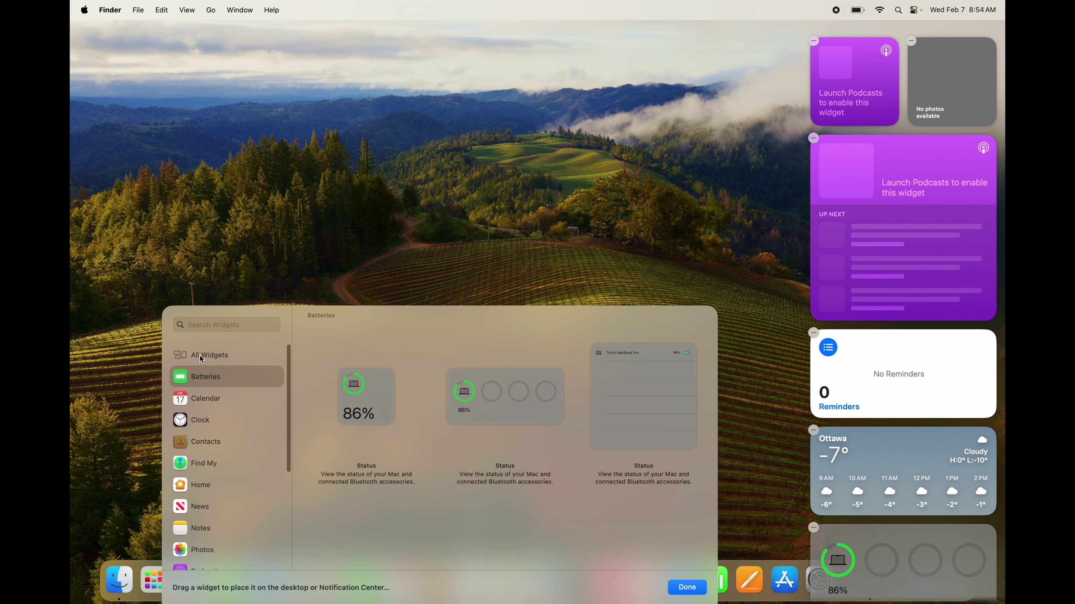
pyautogui.click(201, 360)
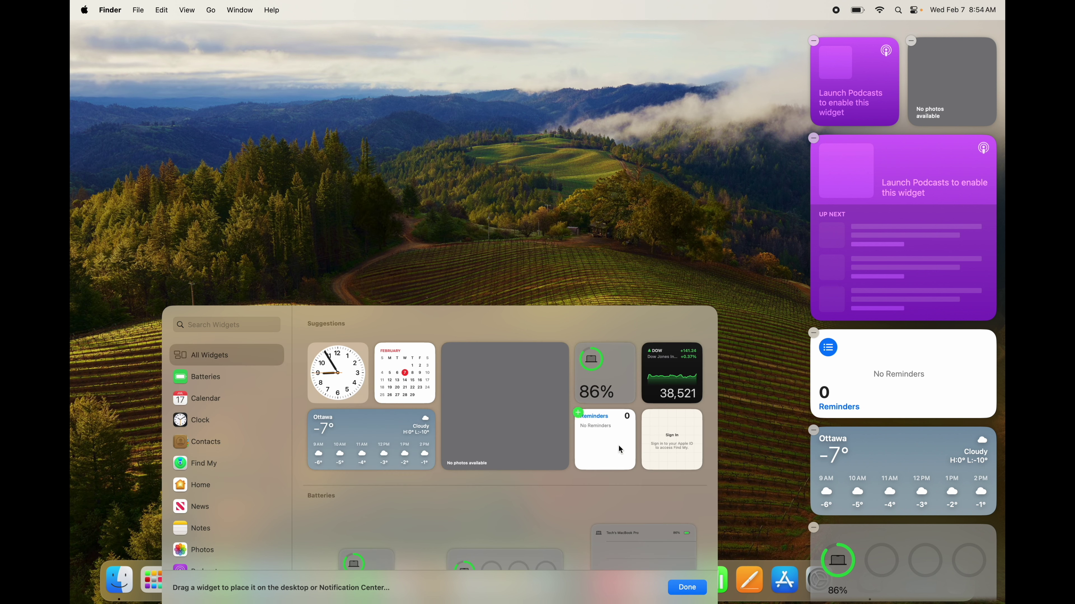
# Scroll down and back up through the full list of available widgets
pyautogui.scroll(-10, 619, 448)
pyautogui.scroll(-15, 619, 448)
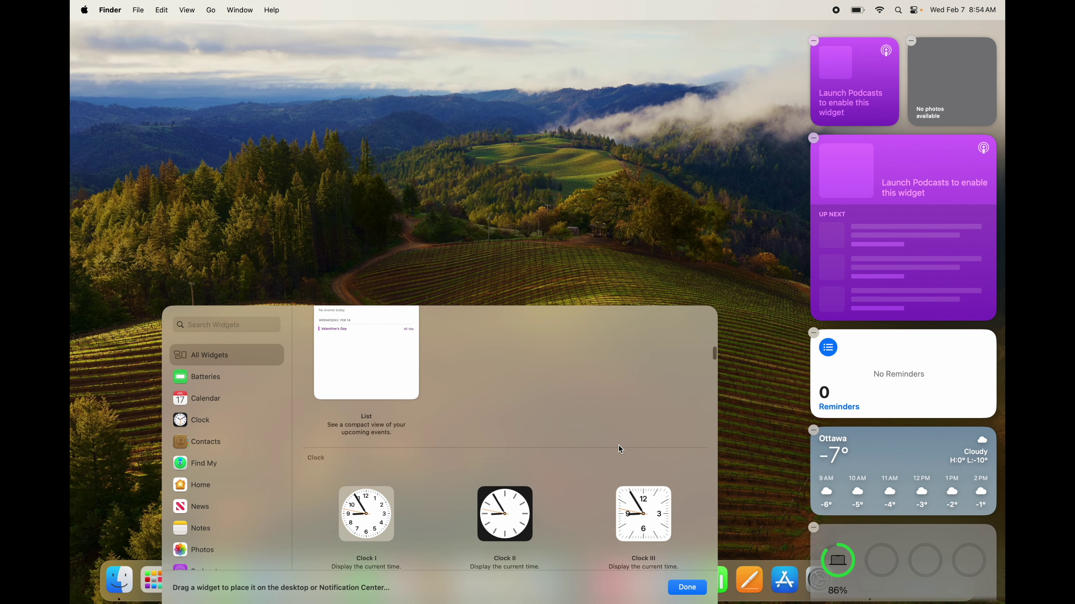
pyautogui.scroll(-15, 619, 446)
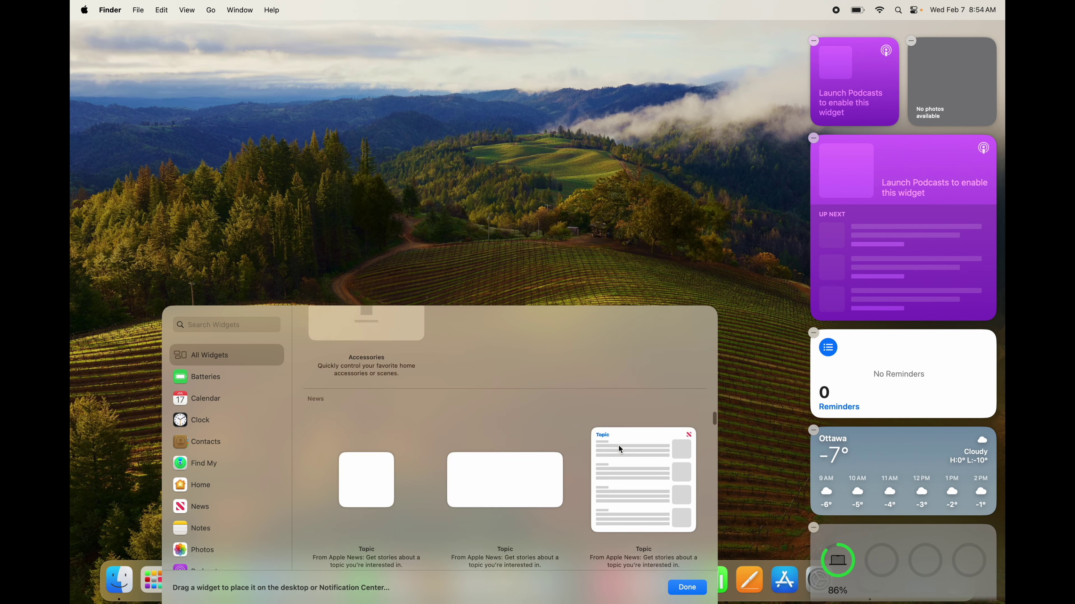
pyautogui.scroll(-15, 620, 448)
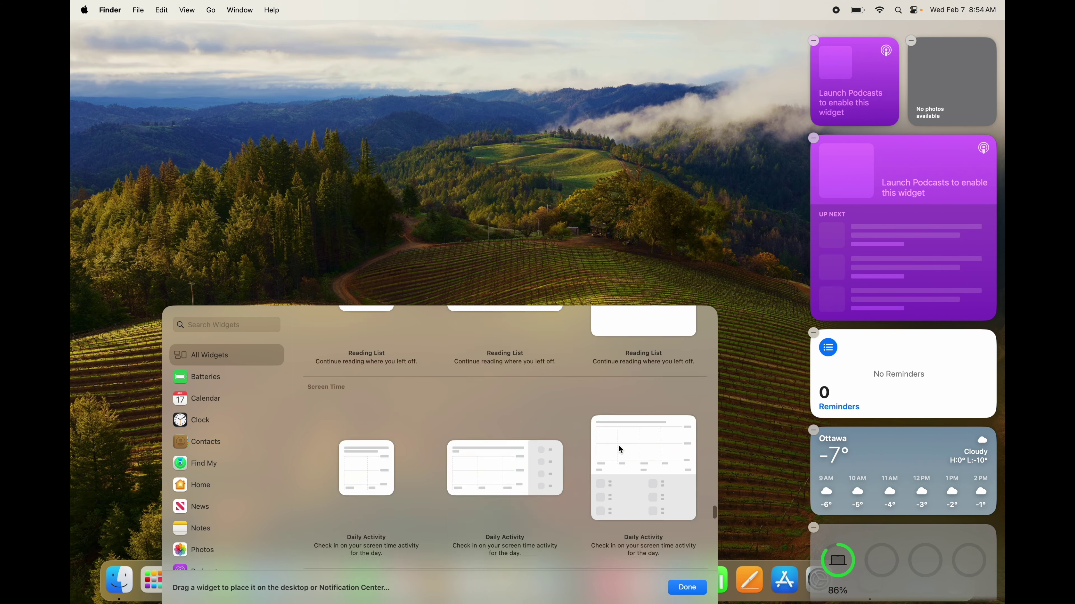
pyautogui.scroll(15, 619, 446)
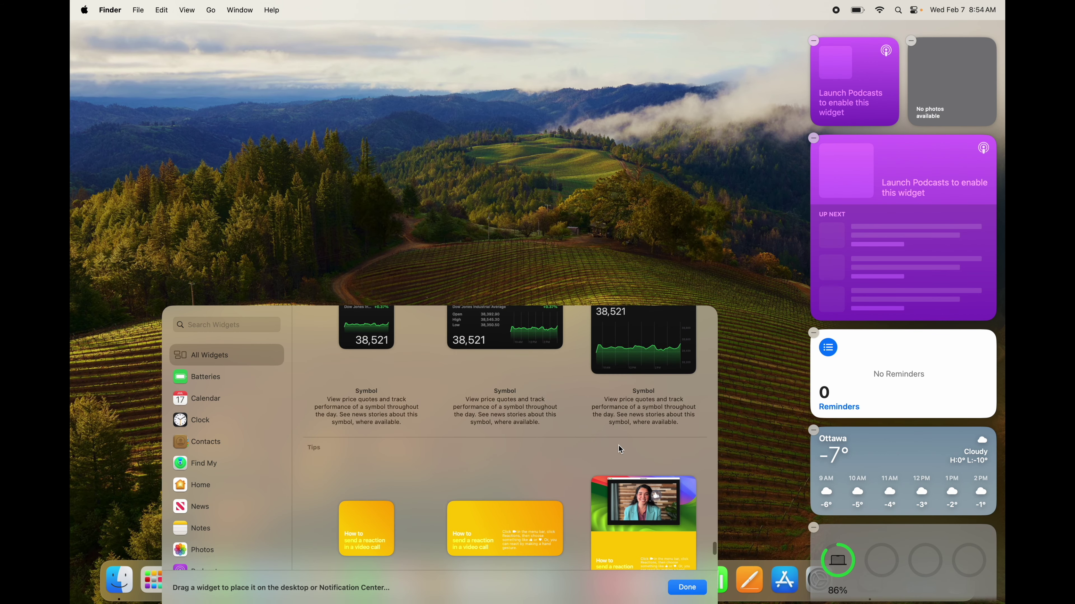
pyautogui.scroll(10, 618, 446)
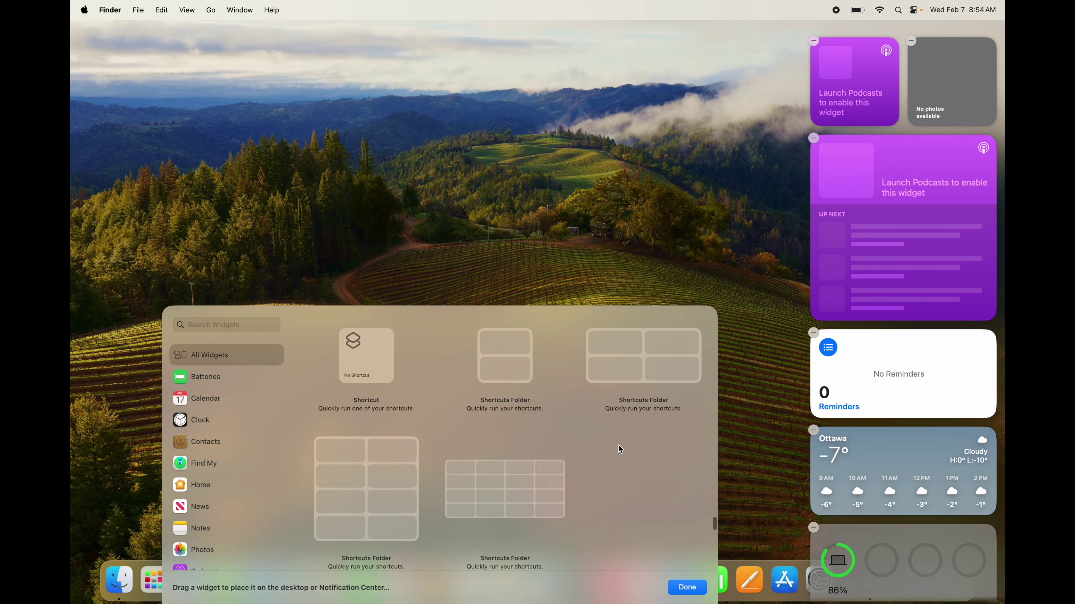
pyautogui.scroll(5, 619, 446)
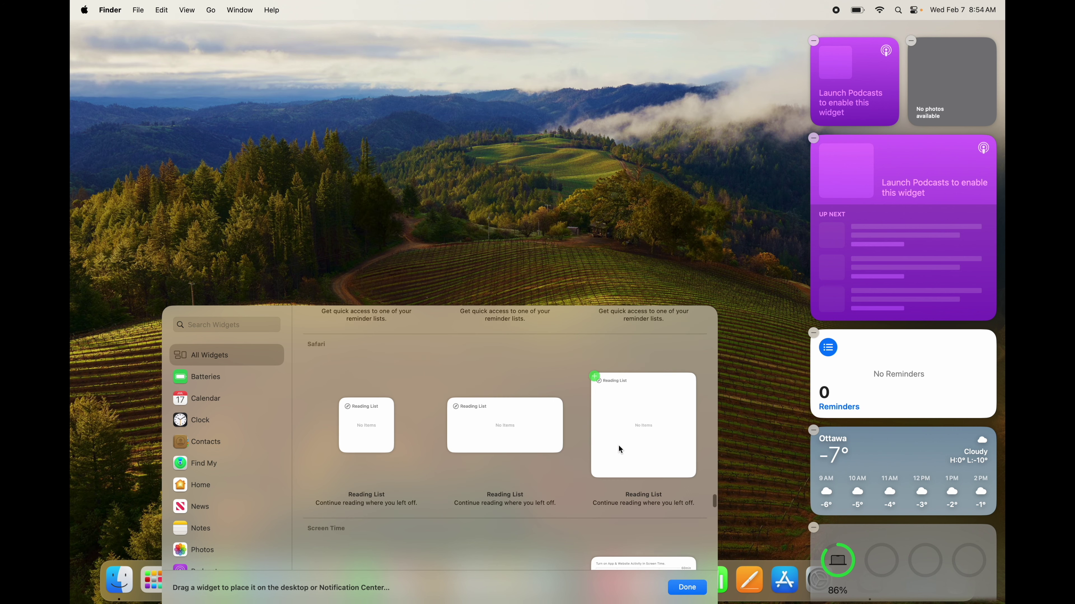
pyautogui.scroll(8, 619, 446)
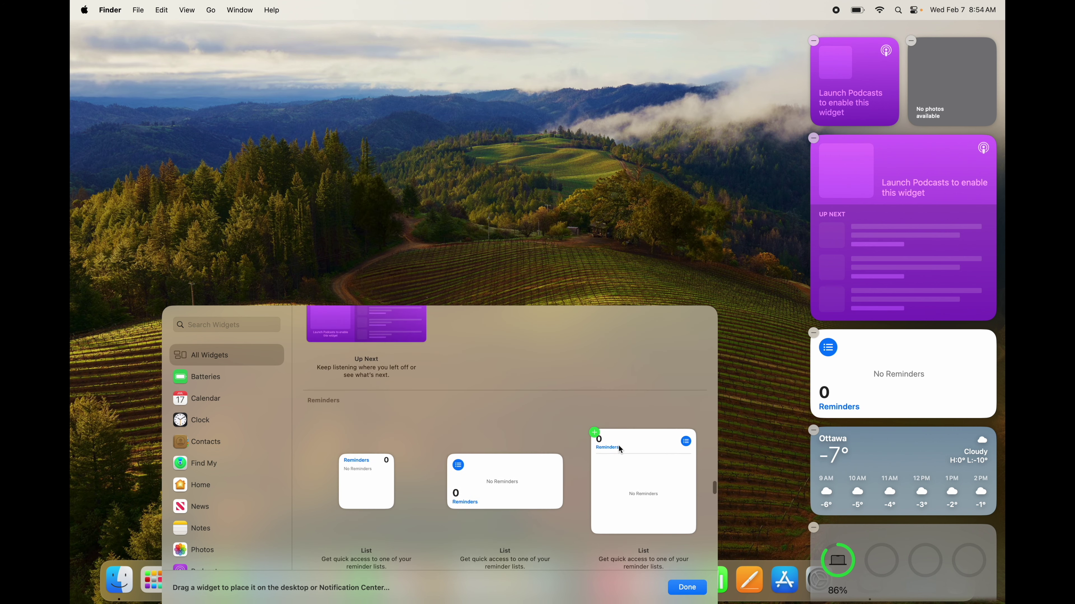
pyautogui.scroll(3, 618, 446)
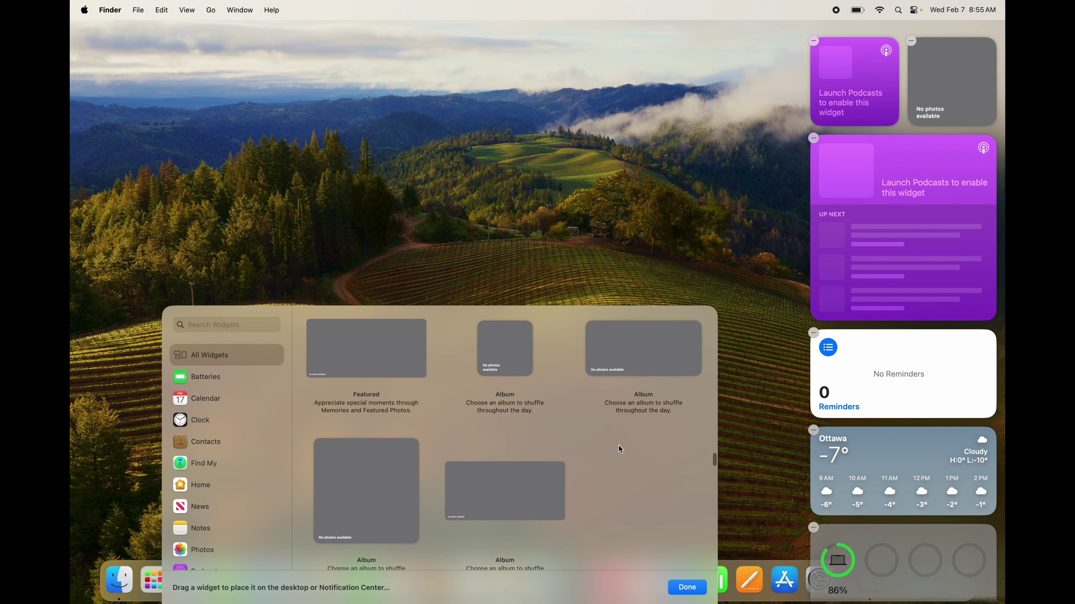
pyautogui.scroll(6, 618, 446)
pyautogui.scroll(2, 619, 446)
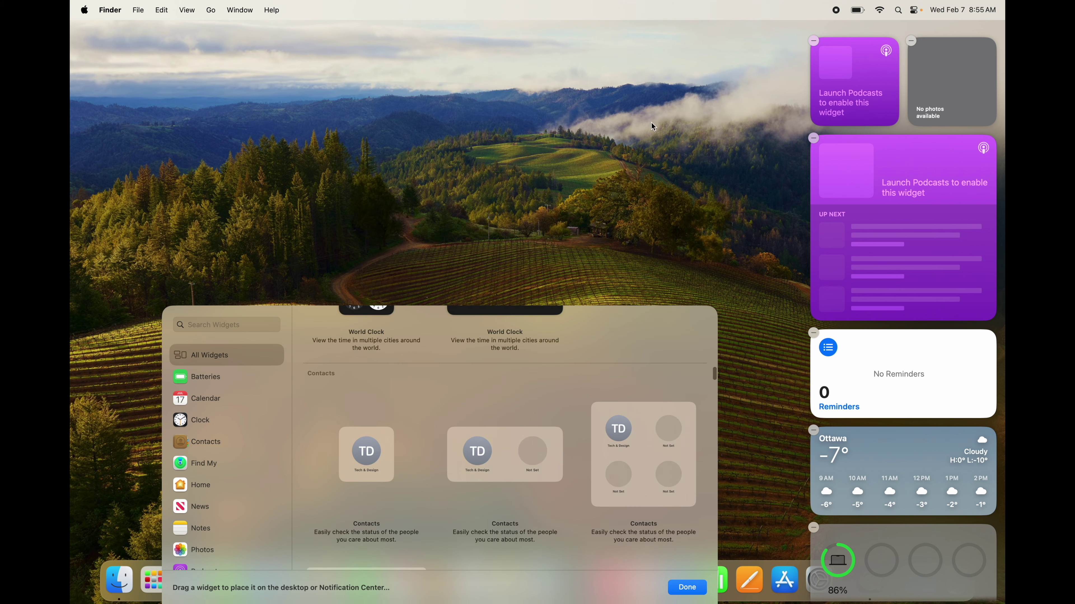
# Close the widget gallery, allow Home to use the current location, and open Notification Center
pyautogui.click(714, 188)
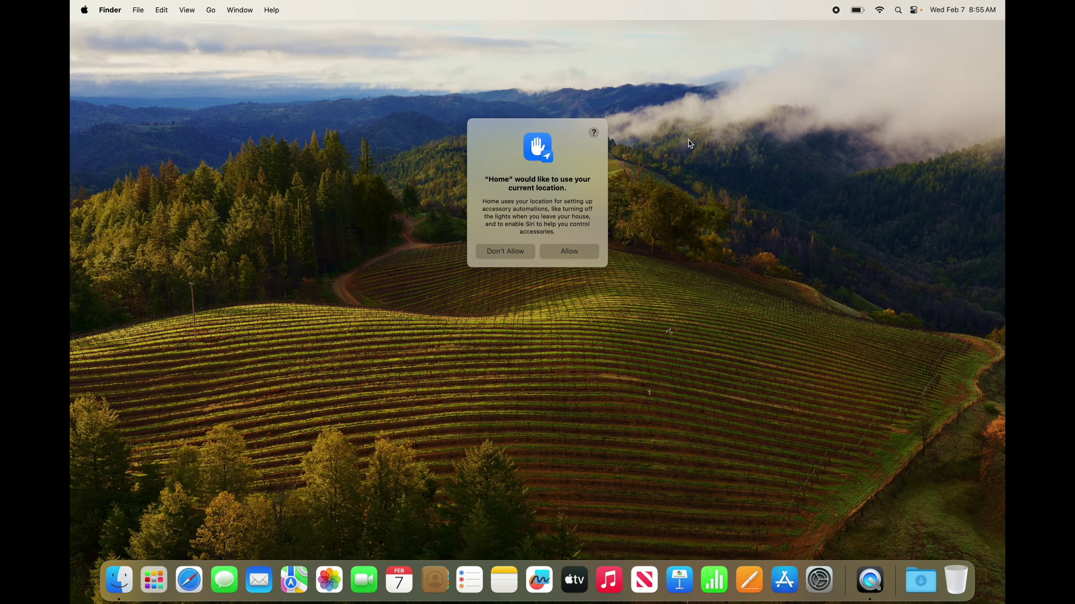
pyautogui.click(575, 253)
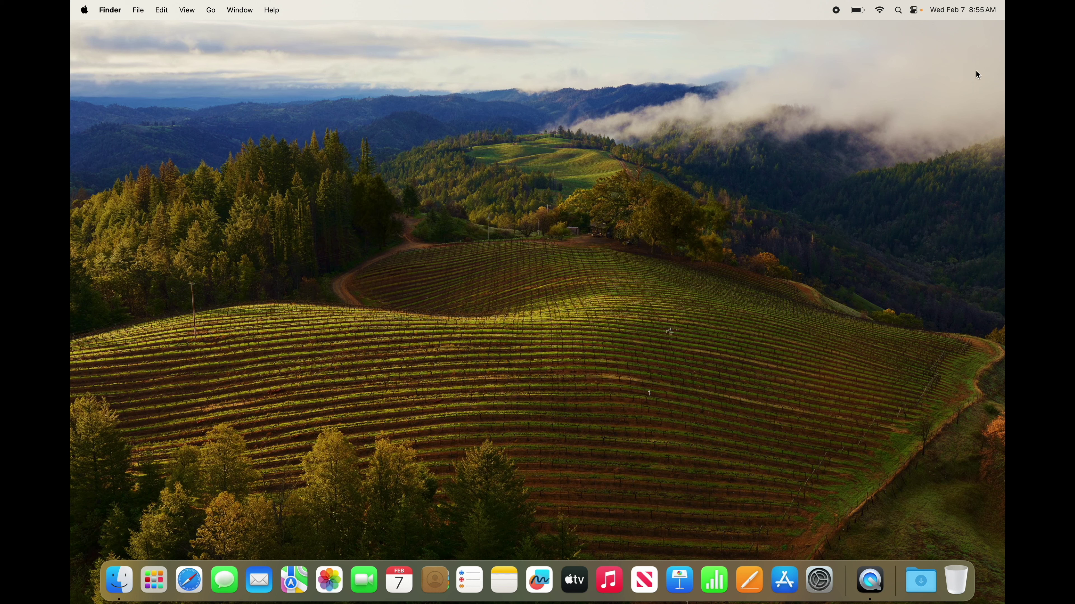
pyautogui.click(967, 13)
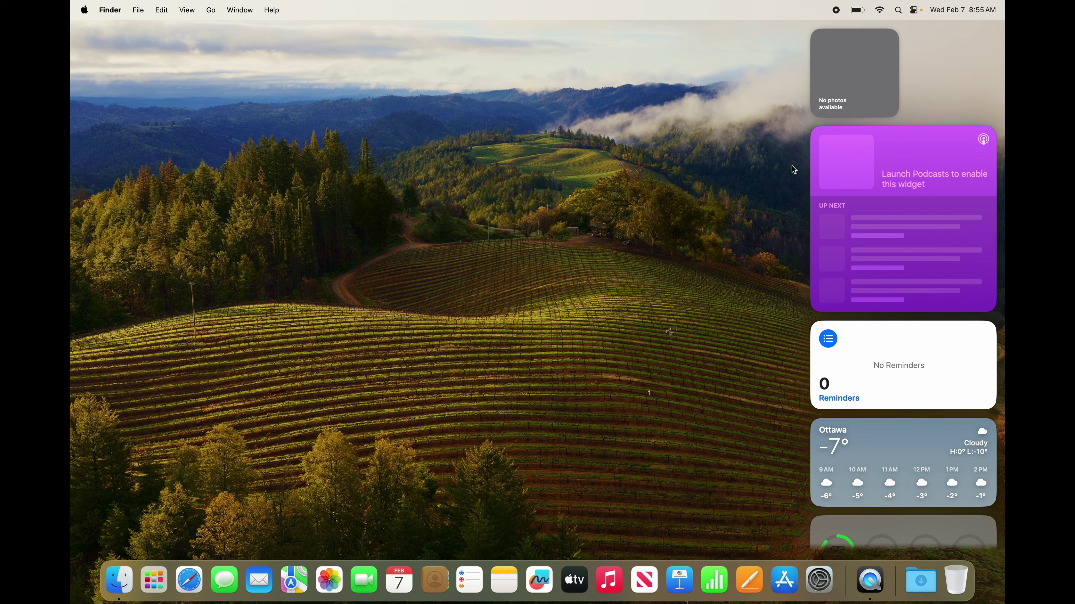
# Drag the Ottawa Weather widget onto the desktop with the Reminders widget below it
pyautogui.scroll(-5, 935, 373)
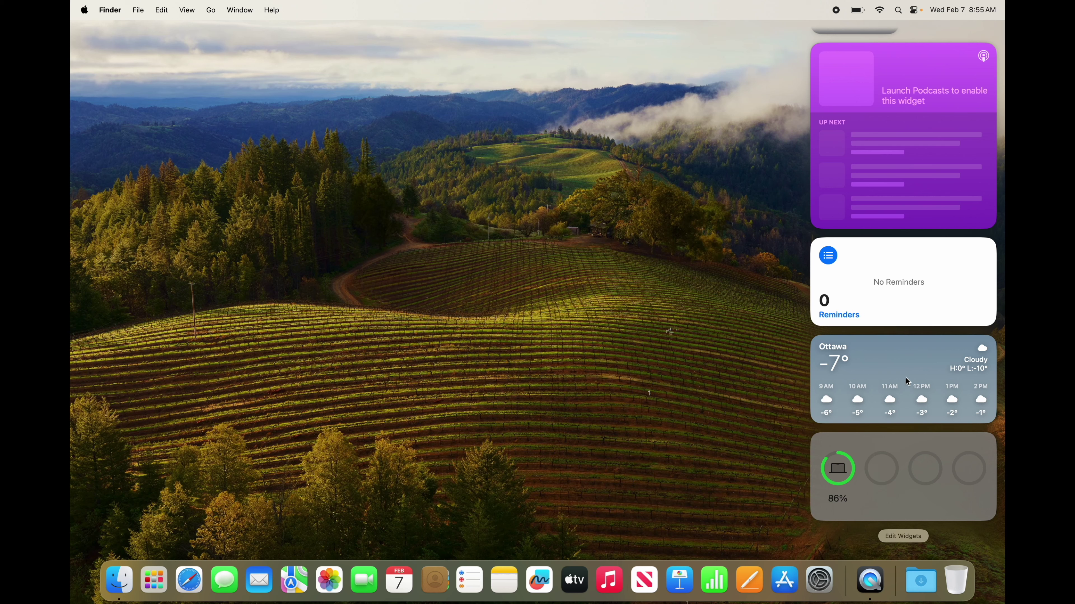
pyautogui.moveTo(914, 380); pyautogui.dragTo(514, 125)
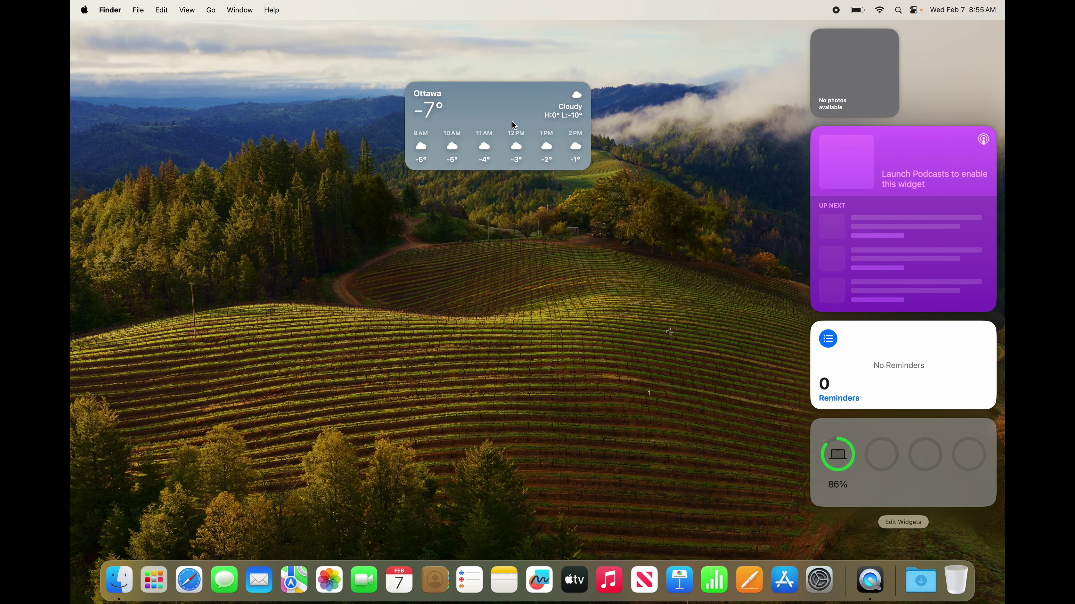
pyautogui.moveTo(912, 366); pyautogui.dragTo(536, 255)
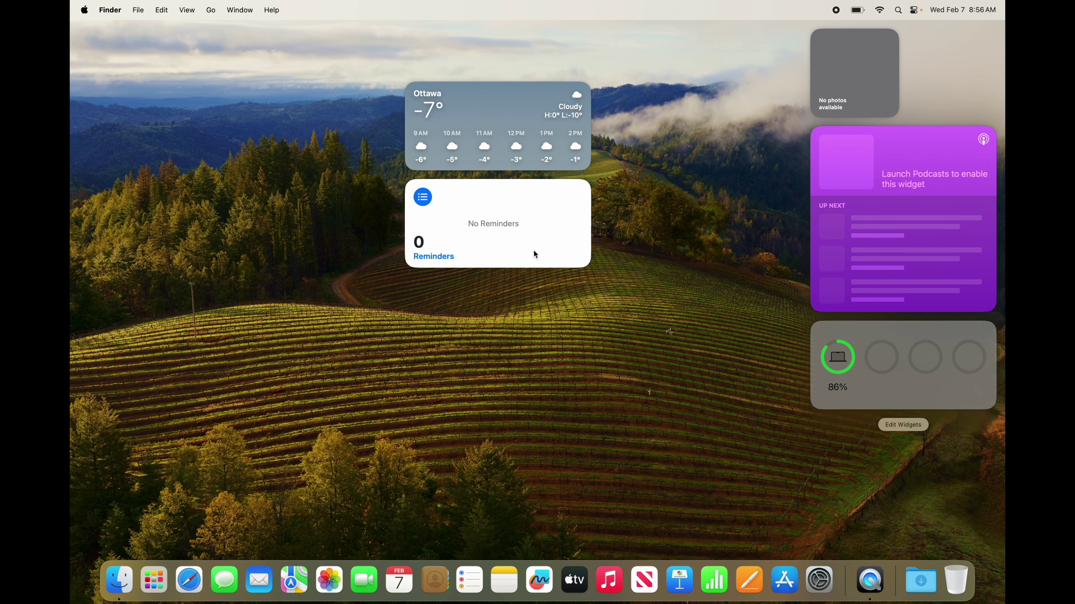
pyautogui.click(903, 427)
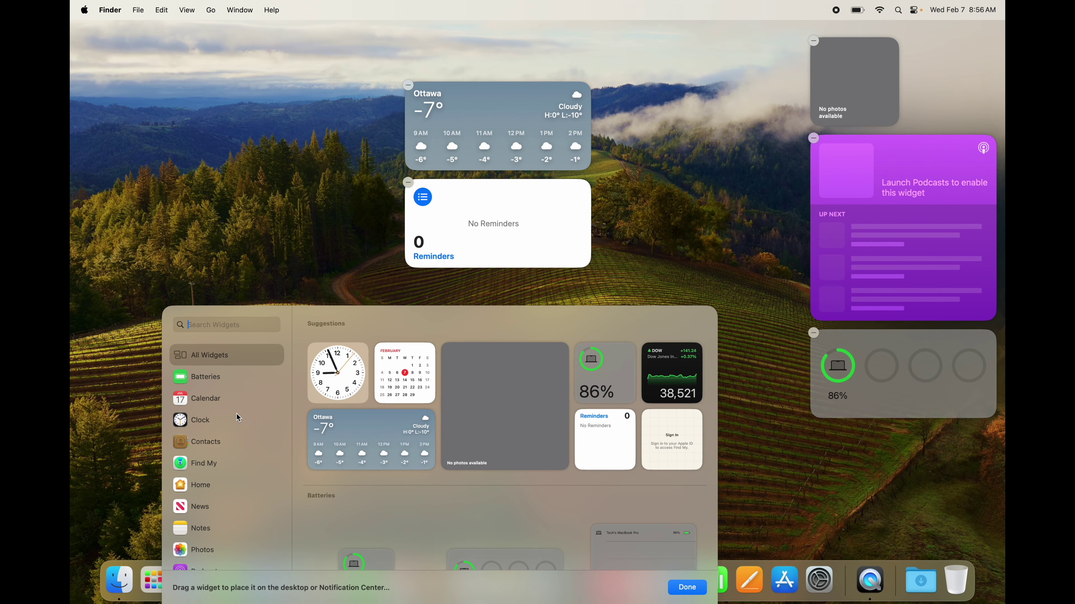
# Add the Clock widget below Batteries, close the gallery and dismiss the wallpaper notice
pyautogui.moveTo(334, 376)
pyautogui.moveTo(333, 375); pyautogui.dragTo(842, 466)
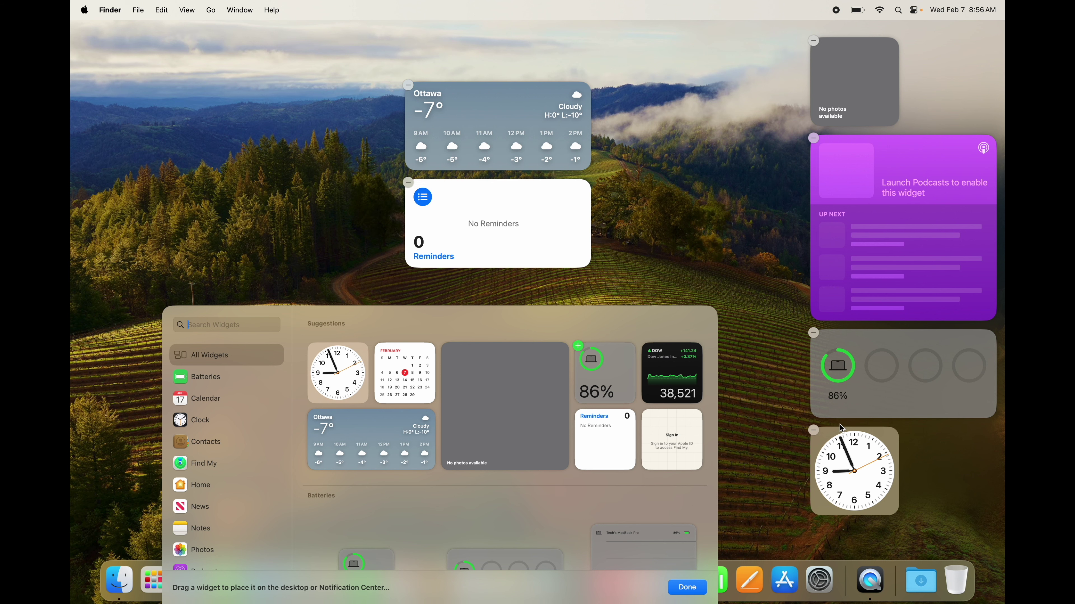
pyautogui.click(783, 376)
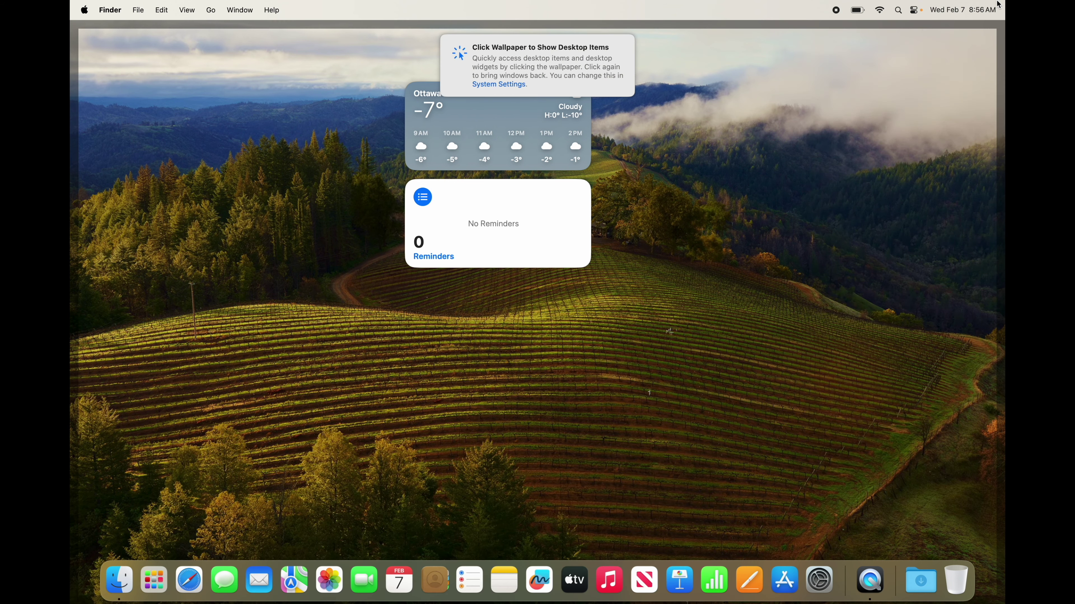
pyautogui.click(743, 186)
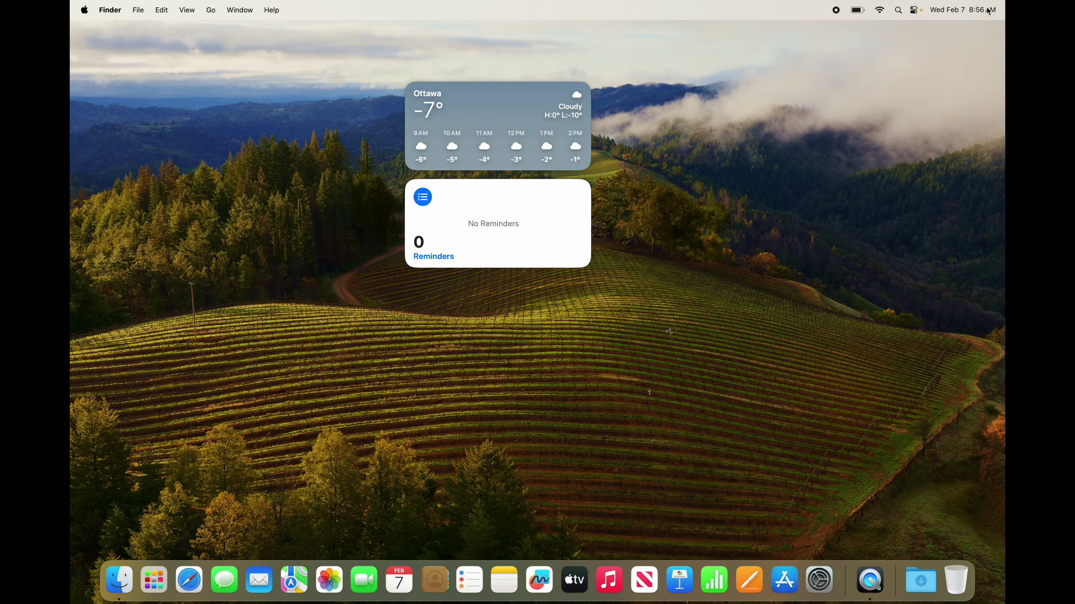
# Line up the Clock, Reminders and Weather widgets mid-screen, then briefly open the Weather app
pyautogui.moveTo(862, 449); pyautogui.dragTo(665, 103)
pyautogui.click(753, 194)
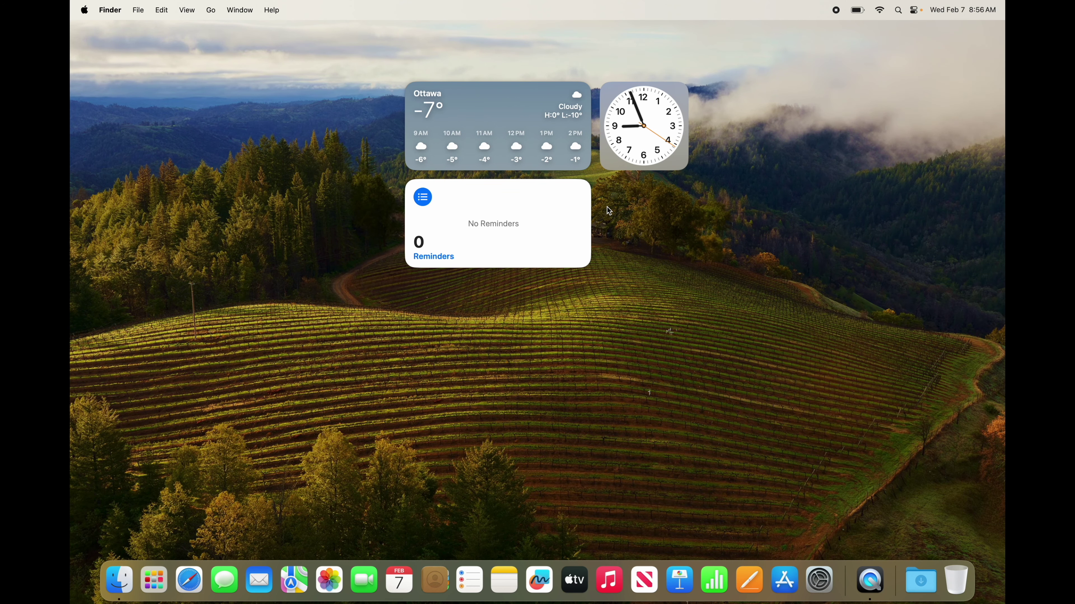
pyautogui.moveTo(624, 139); pyautogui.dragTo(837, 96)
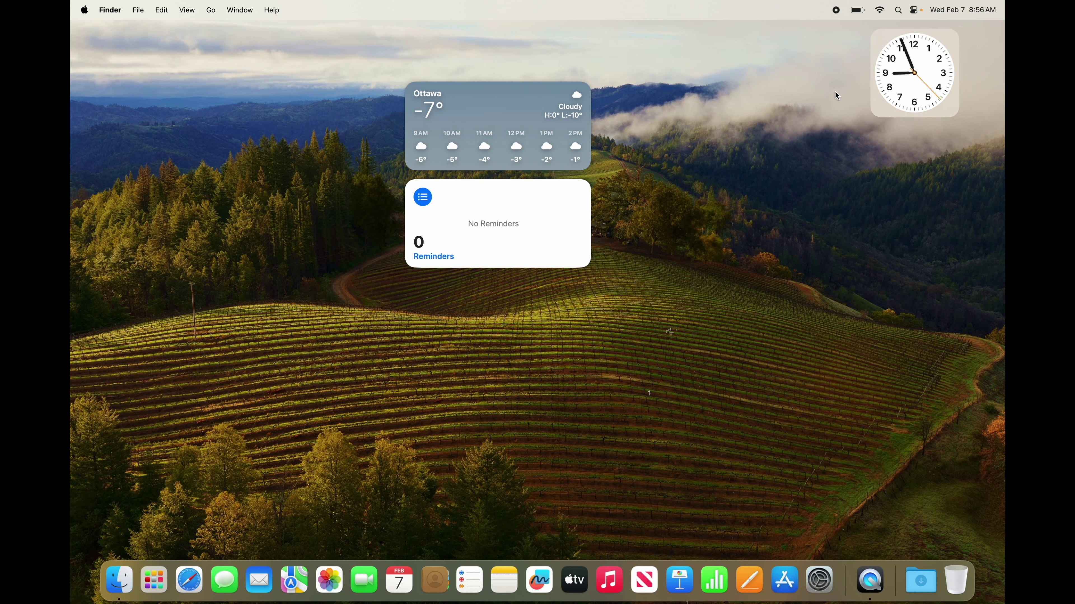
pyautogui.moveTo(511, 114); pyautogui.dragTo(782, 61)
pyautogui.moveTo(565, 207); pyautogui.dragTo(583, 72)
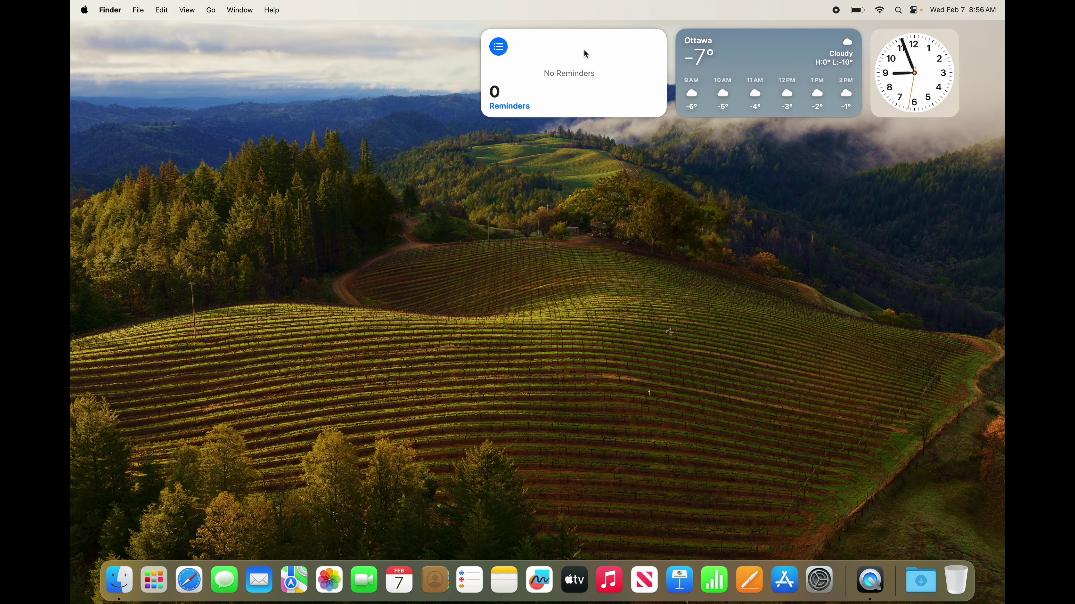
pyautogui.moveTo(599, 69); pyautogui.dragTo(504, 286)
pyautogui.moveTo(733, 73); pyautogui.dragTo(689, 267)
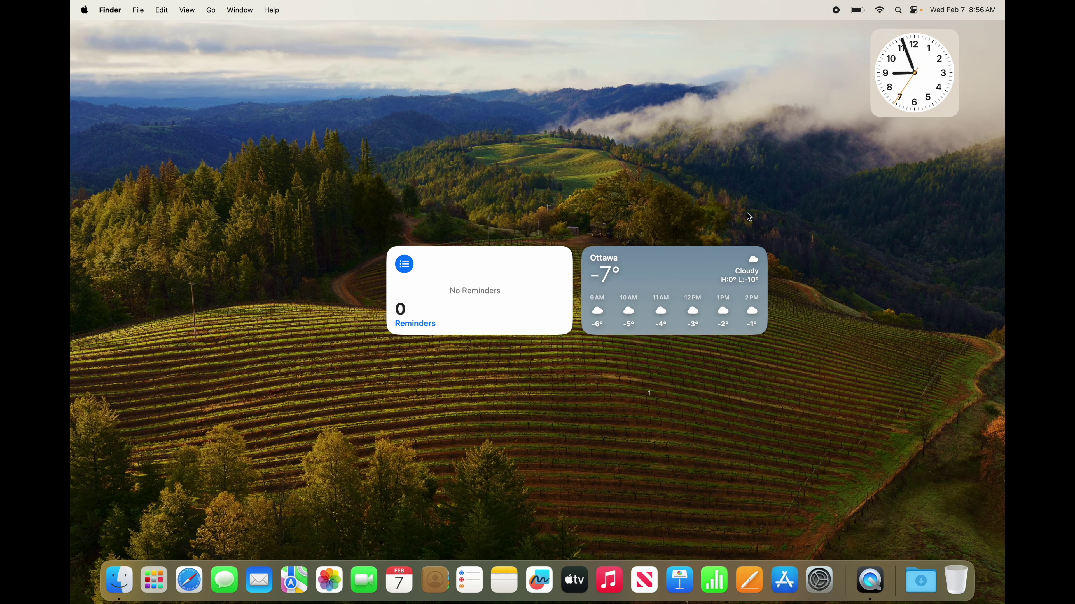
pyautogui.moveTo(907, 83); pyautogui.dragTo(335, 298)
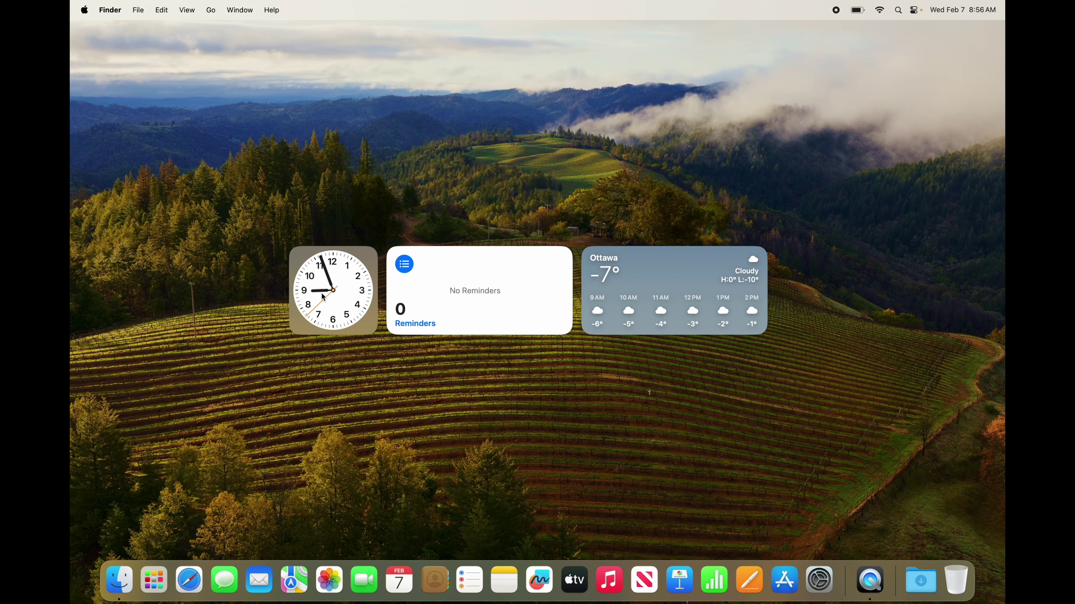
pyautogui.click(682, 270)
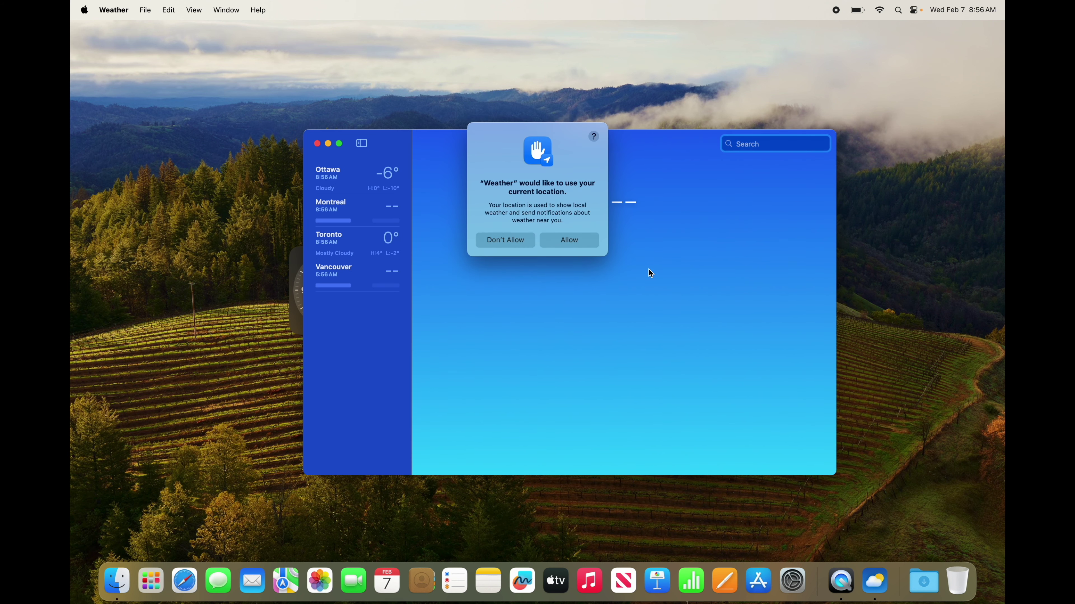
pyautogui.click(317, 144)
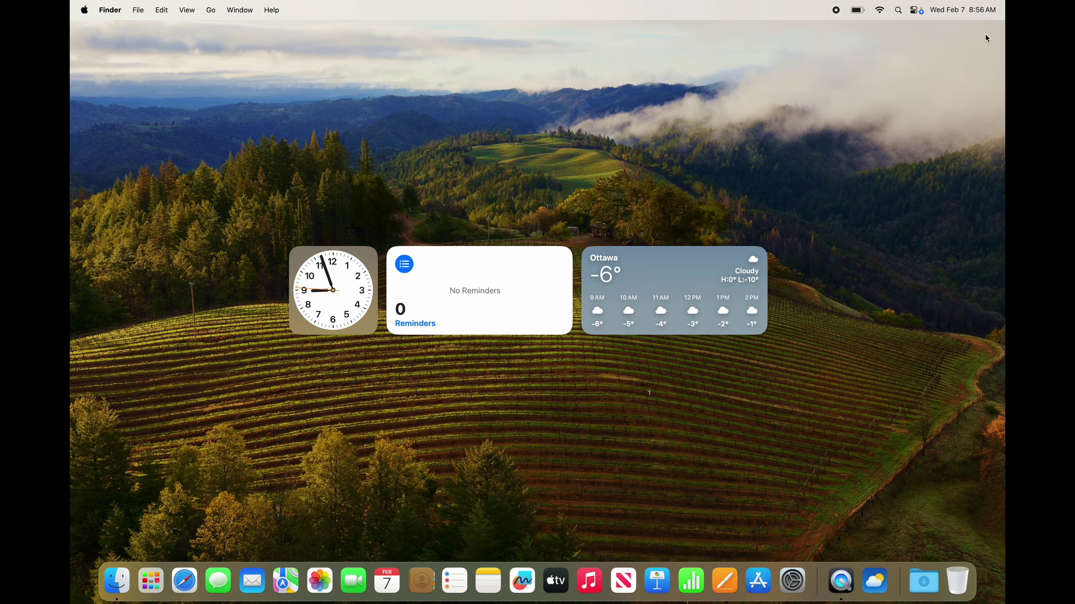
# Enter widget editing and delete the Weather, Reminders and Clock widgets from the desktop
pyautogui.click(969, 9)
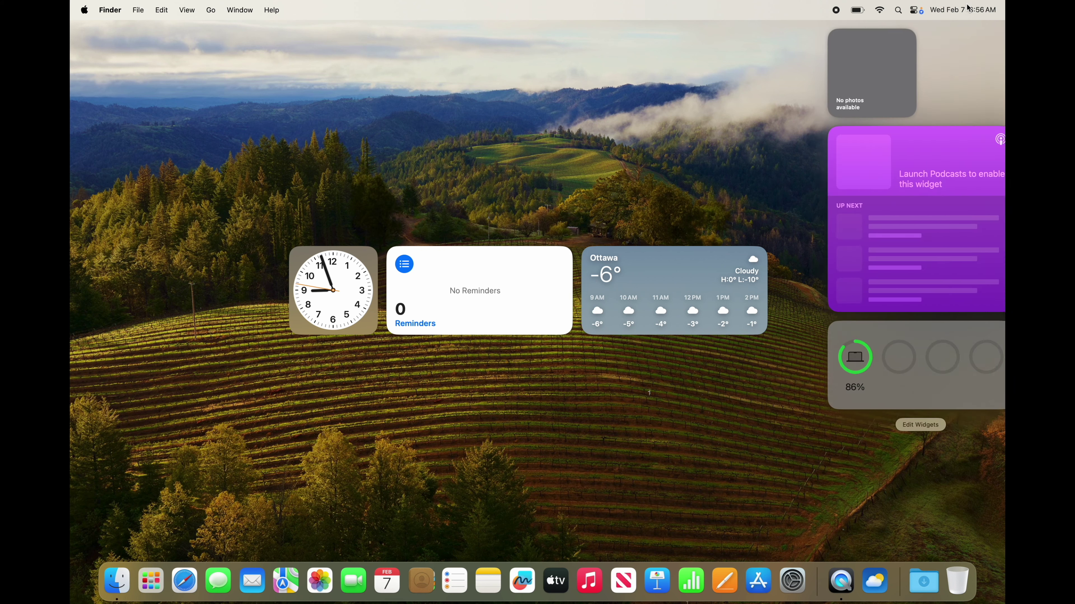
pyautogui.click(910, 427)
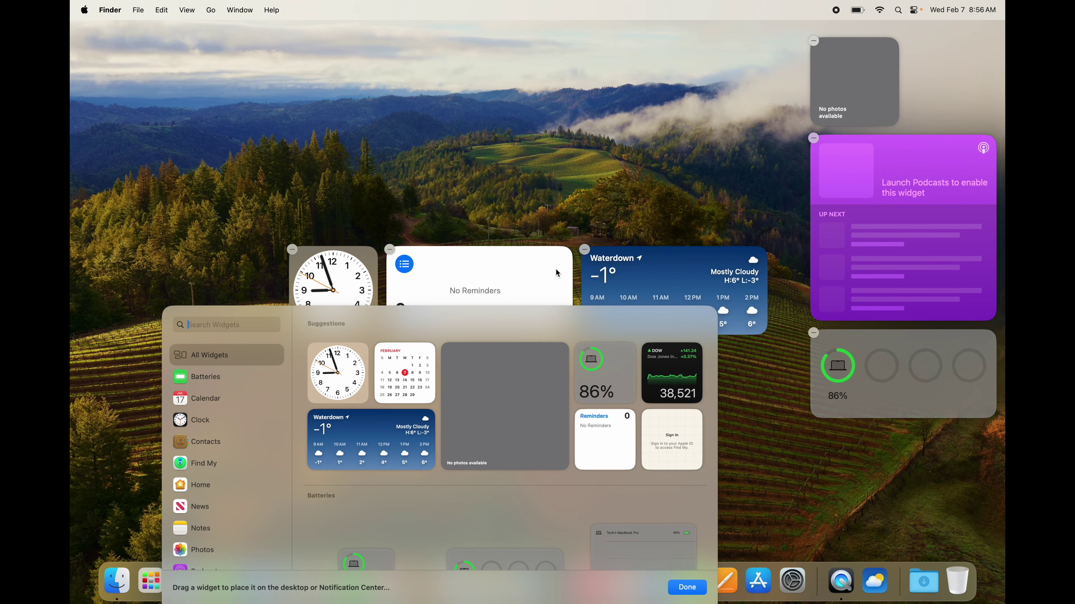
pyautogui.click(584, 250)
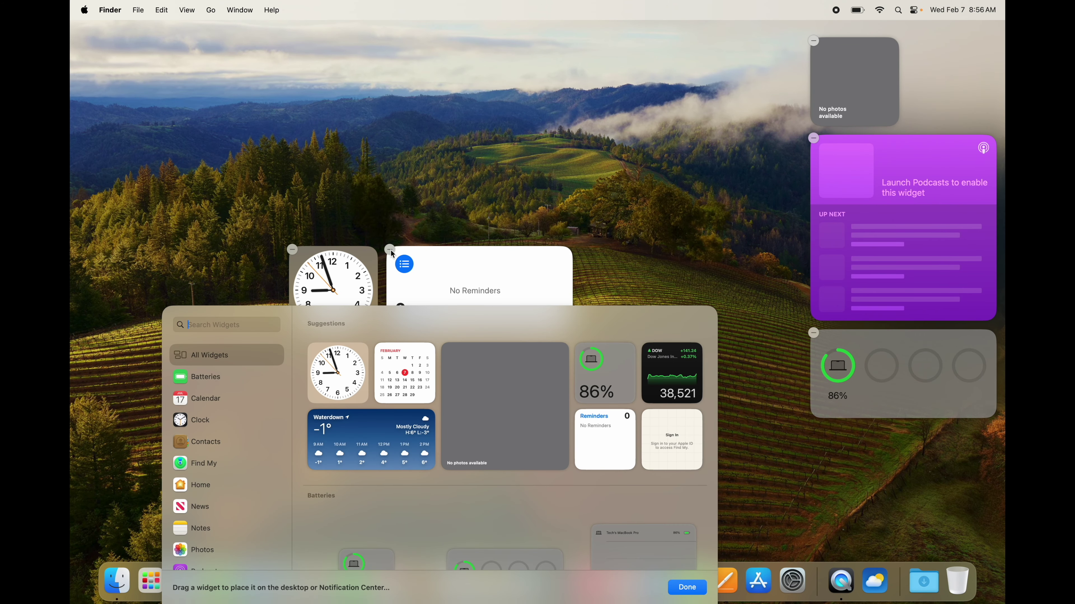
pyautogui.click(389, 249)
pyautogui.click(292, 253)
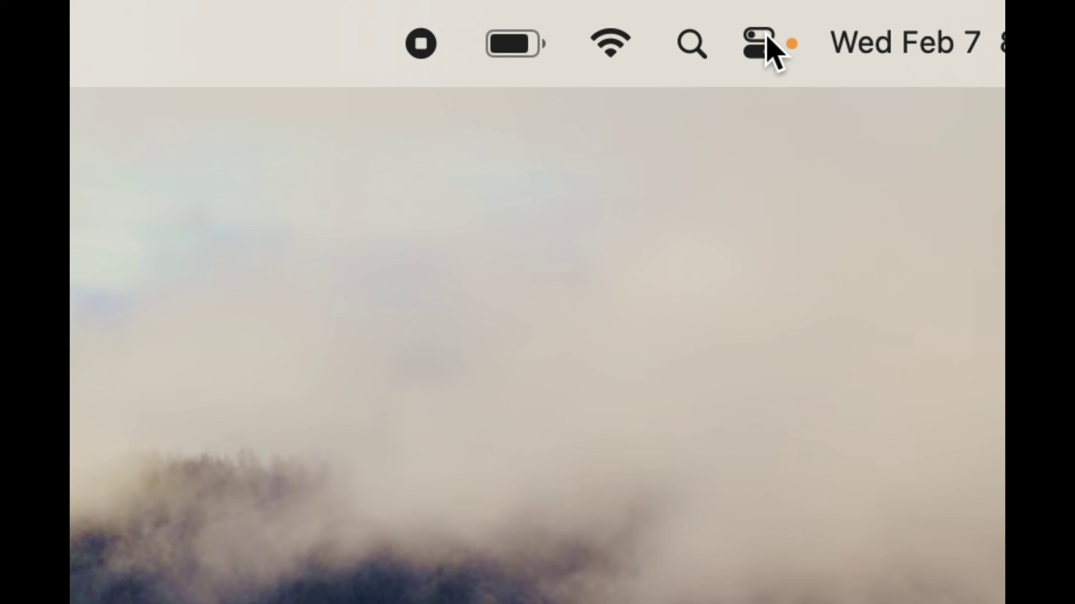
pyautogui.click(772, 51)
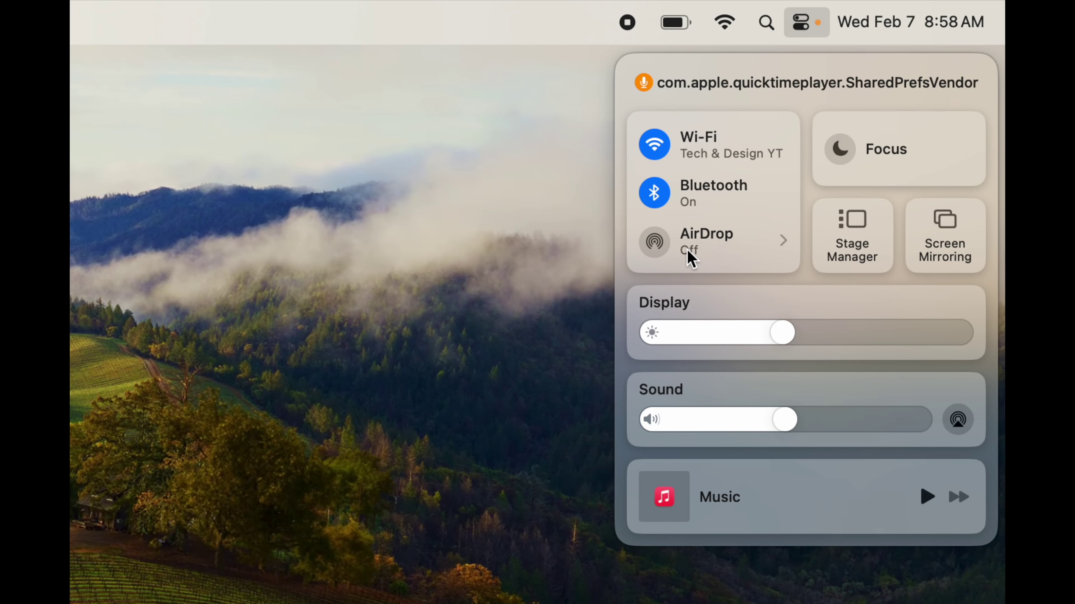
pyautogui.click(571, 252)
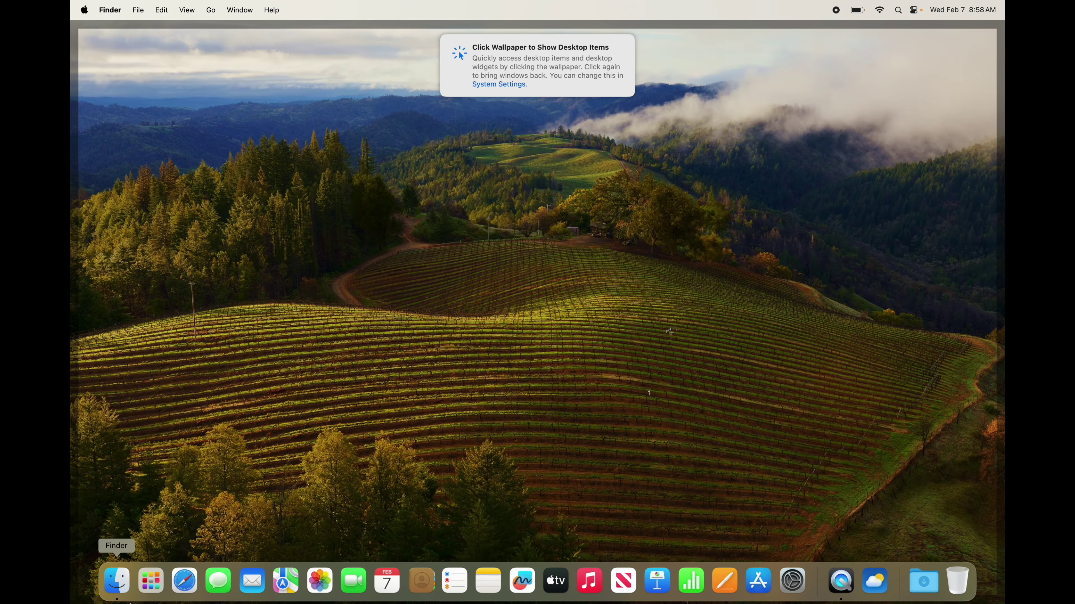
pyautogui.click(117, 581)
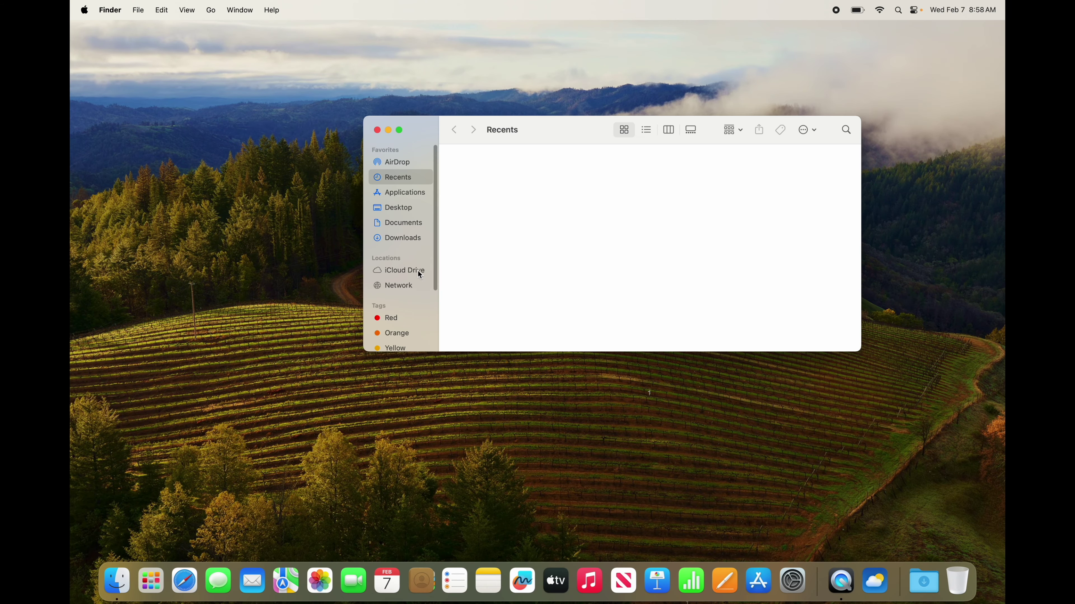
pyautogui.click(396, 162)
pyautogui.moveTo(525, 139); pyautogui.dragTo(400, 140)
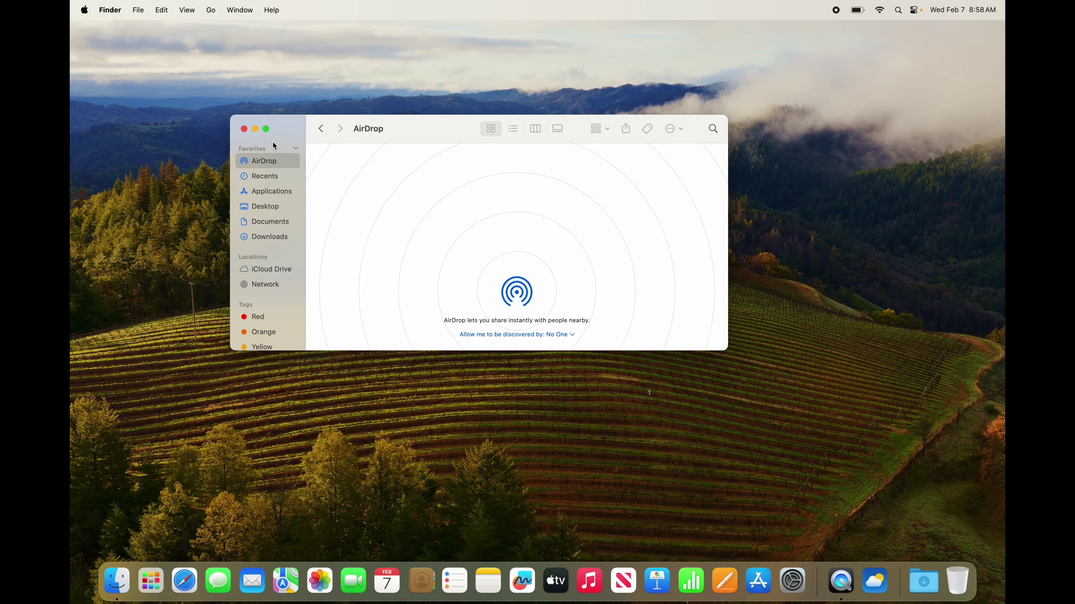
pyautogui.click(244, 129)
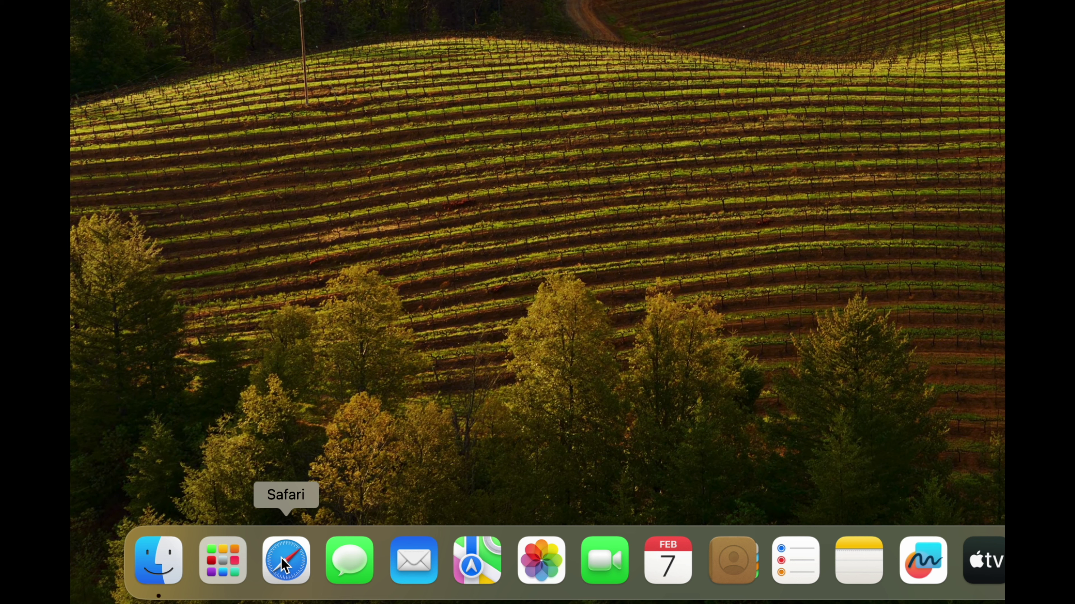
pyautogui.click(408, 572)
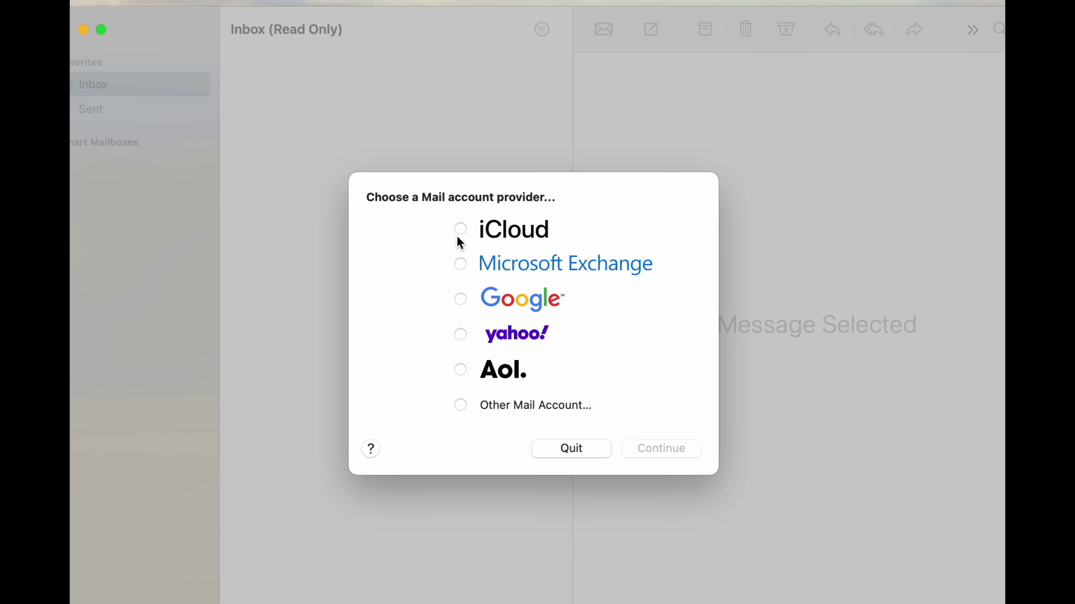
pyautogui.click(461, 300)
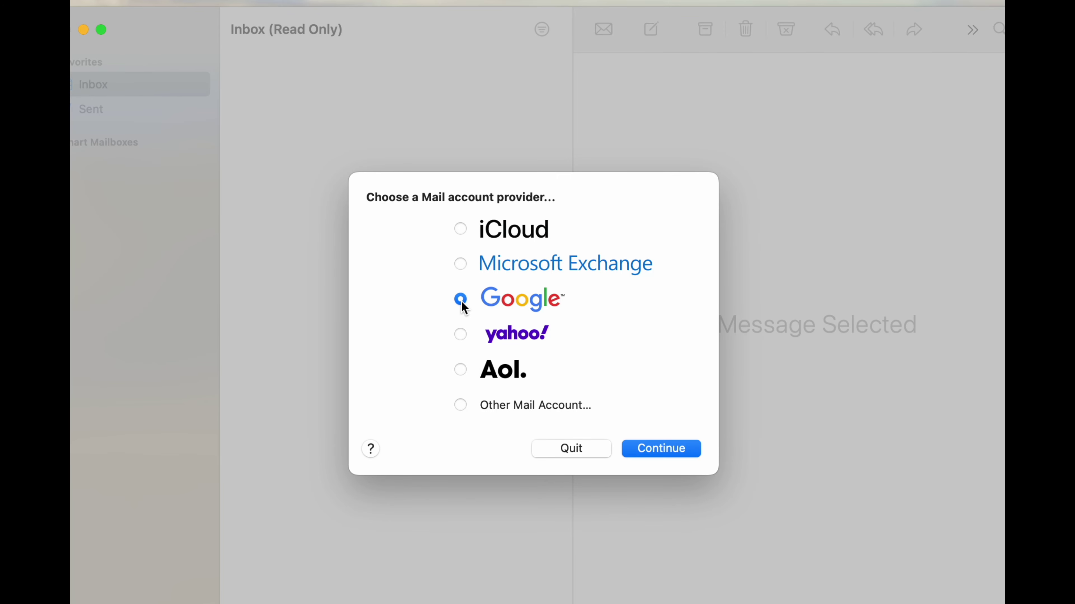
pyautogui.click(670, 450)
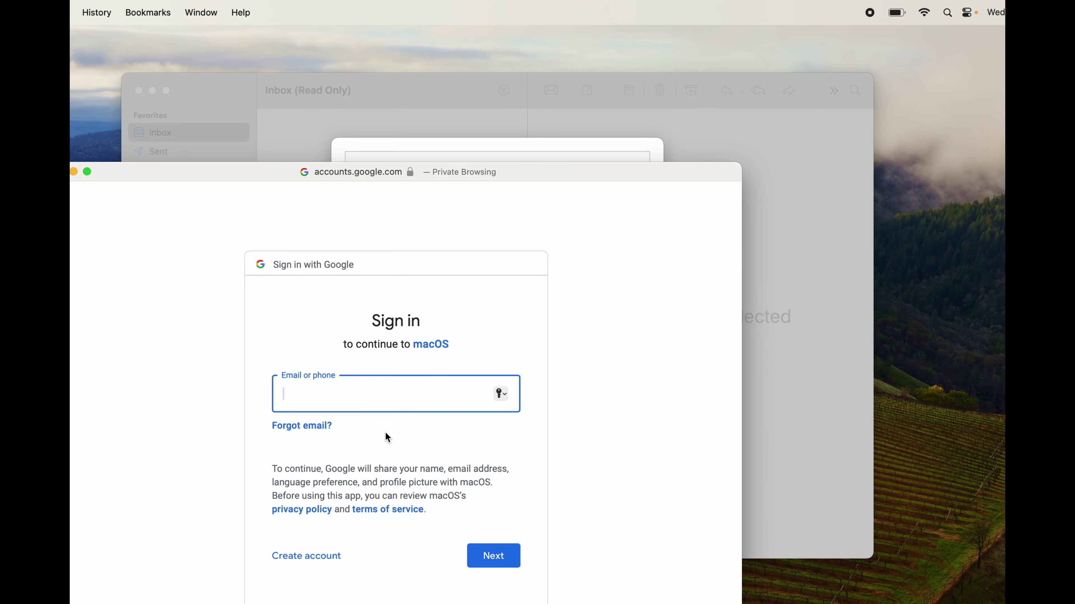
pyautogui.moveTo(200, 171); pyautogui.dragTo(342, 139)
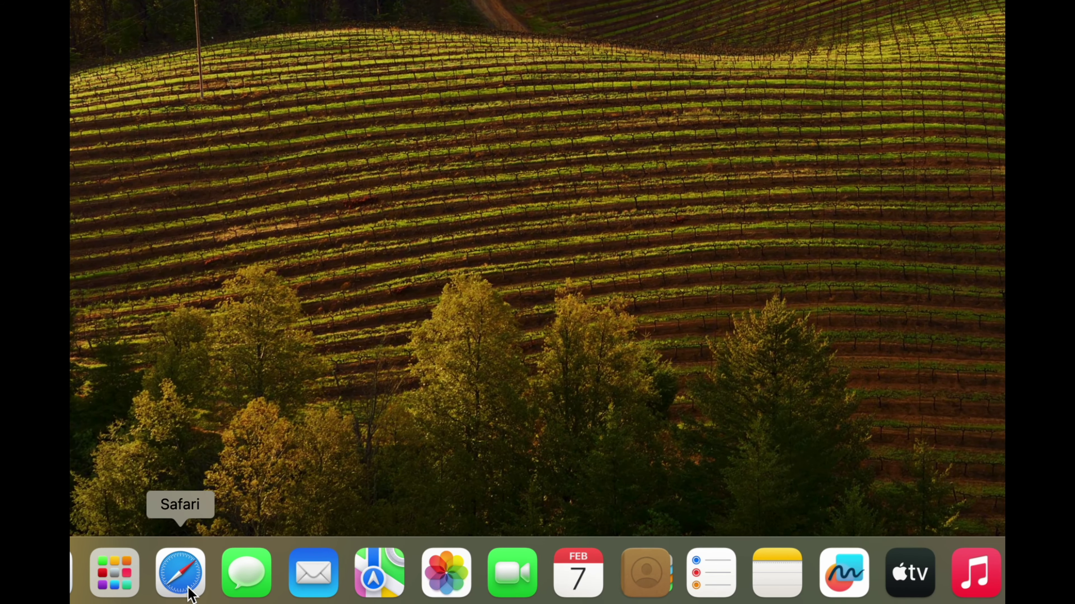
# Open Safari and search Google for 'google chrome'
pyautogui.click(188, 589)
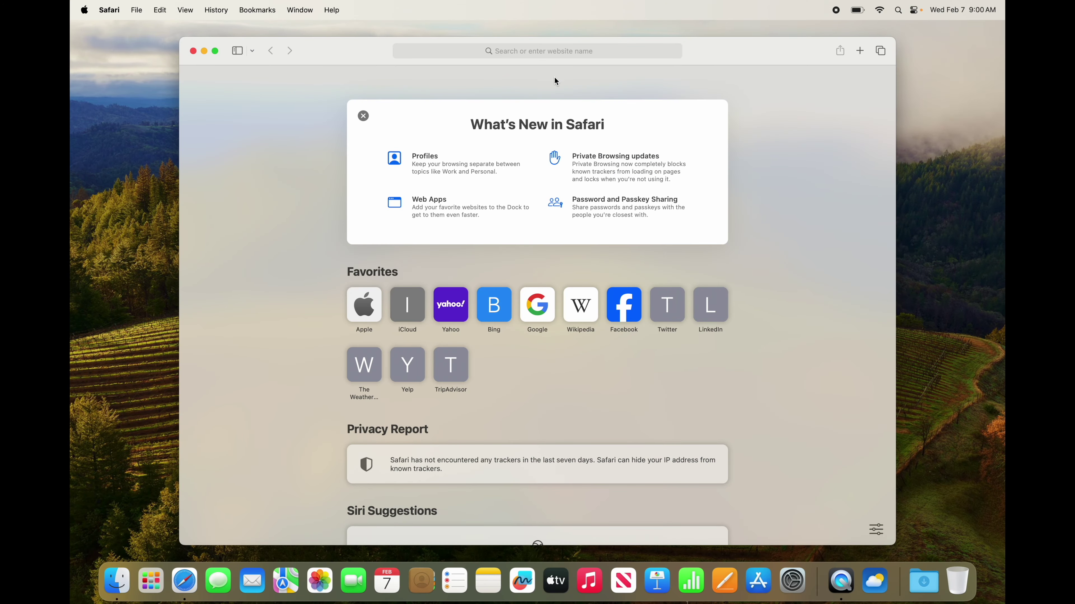
pyautogui.click(508, 52)
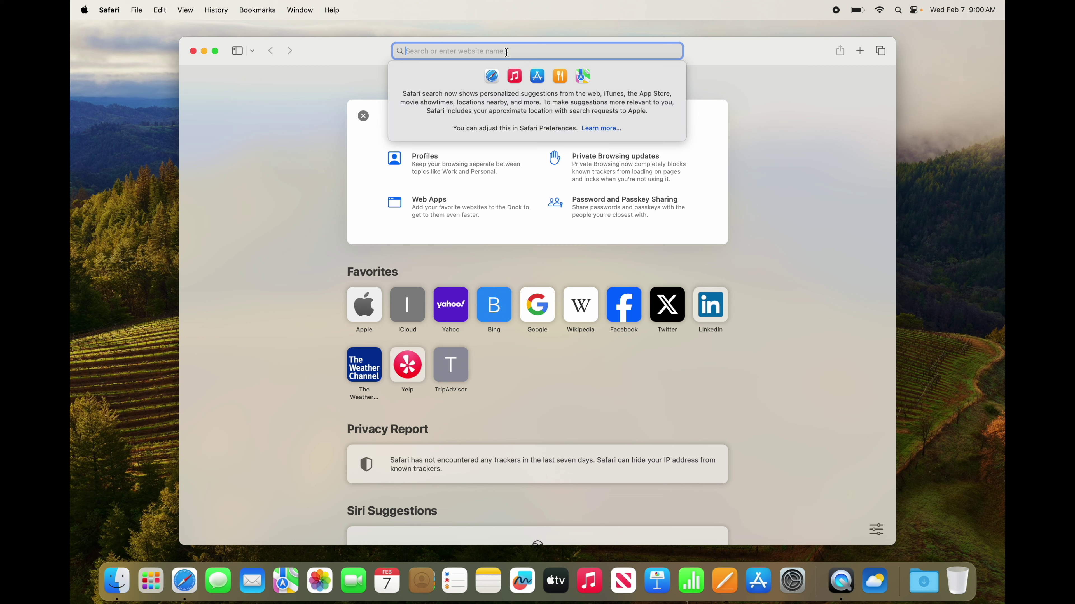
pyautogui.write('google crho')
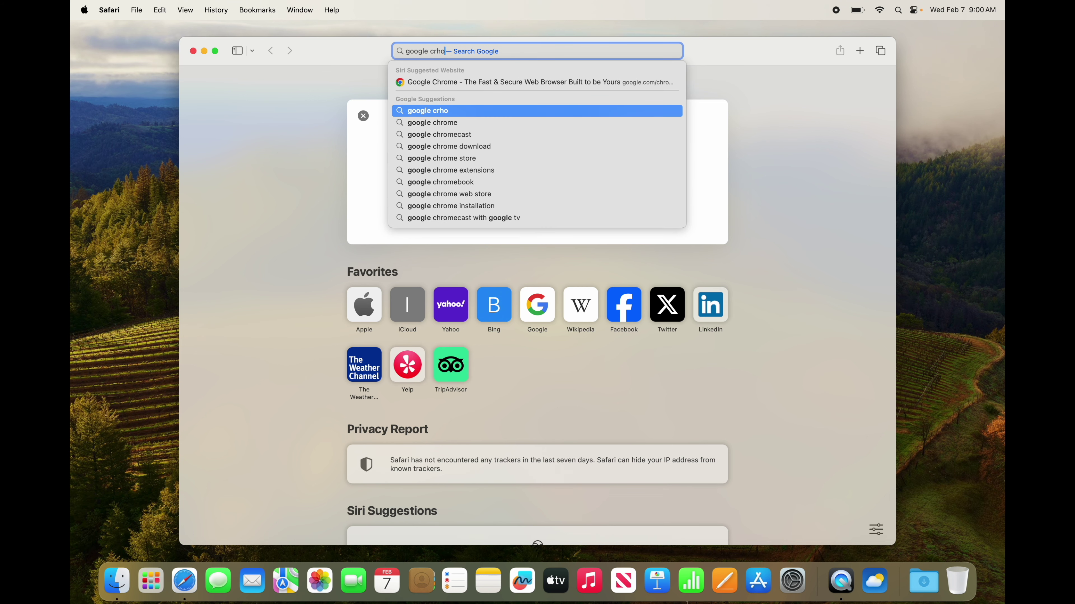
pyautogui.press('BackSpace')
pyautogui.press('BackSpace')
pyautogui.press('BackSpace')
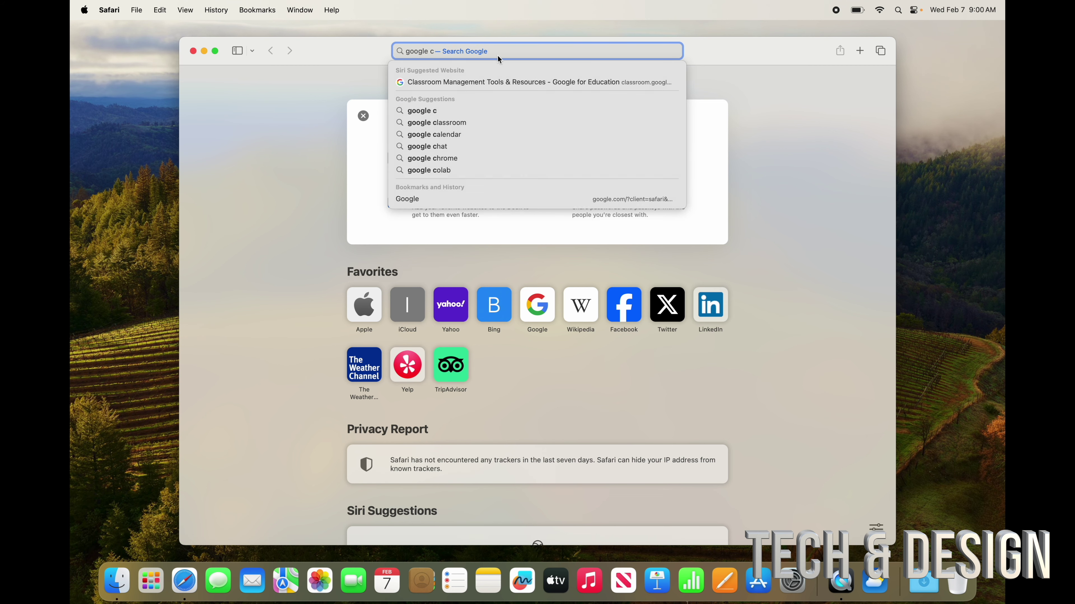
pyautogui.write('hrome')
pyautogui.press('Return')
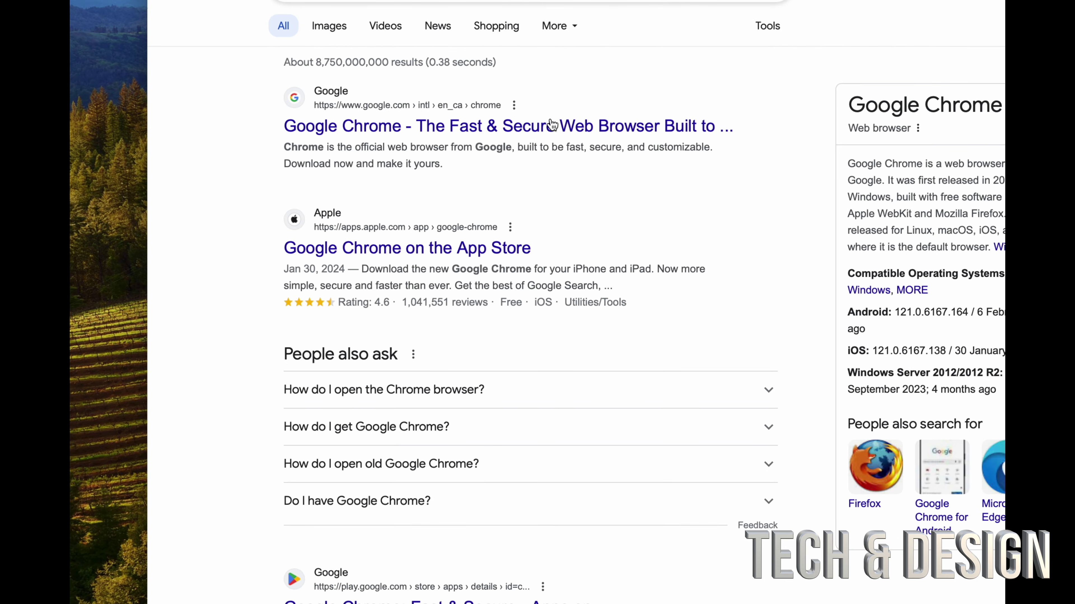
# Visit the Google Chrome download page, view its full address, then go back to the results
pyautogui.click(512, 127)
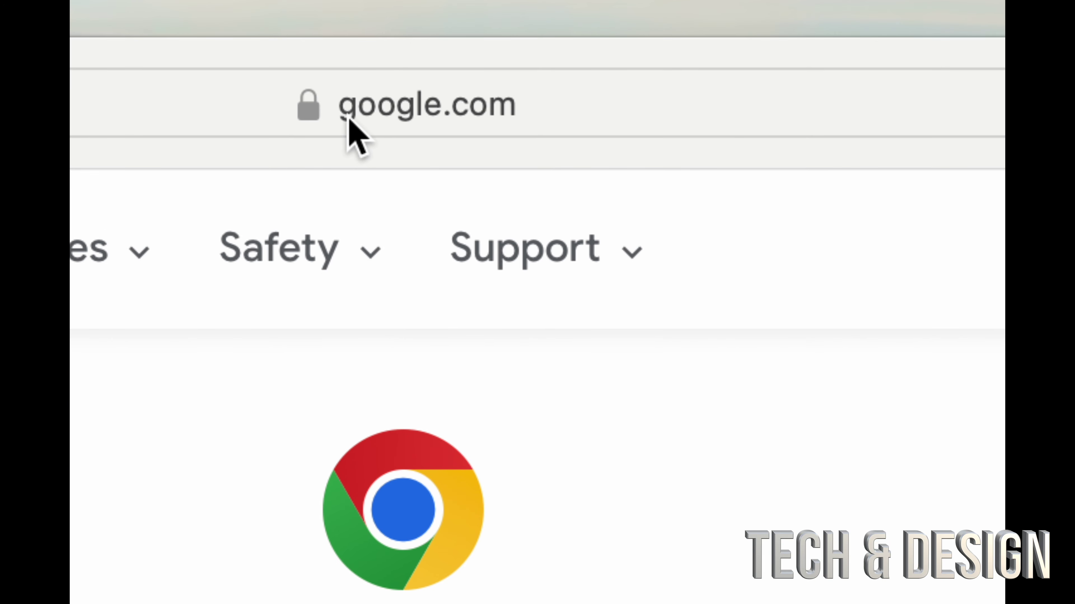
pyautogui.click(503, 108)
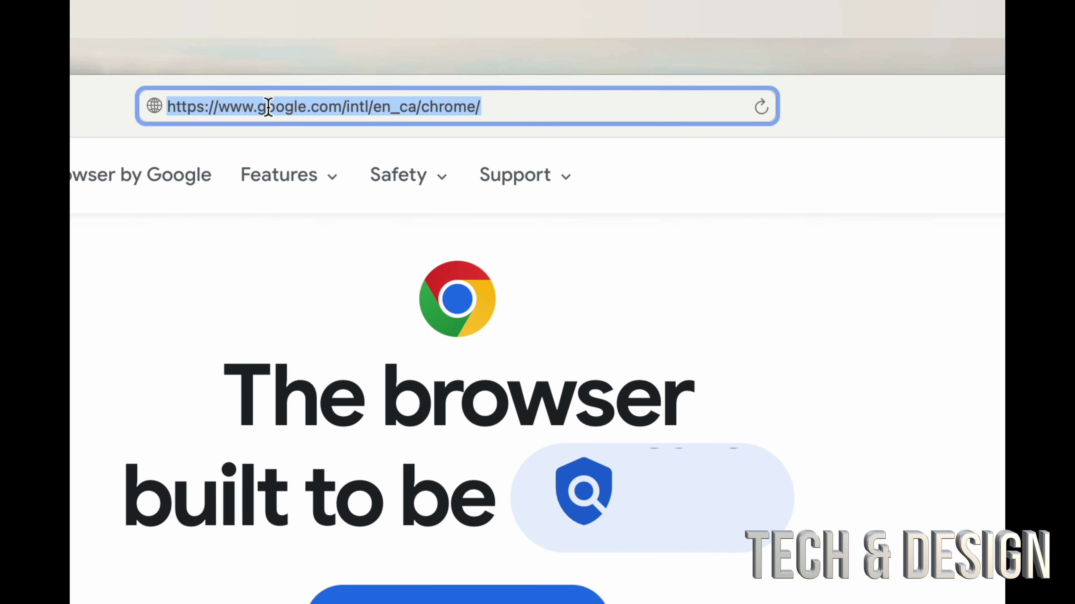
pyautogui.moveTo(499, 182)
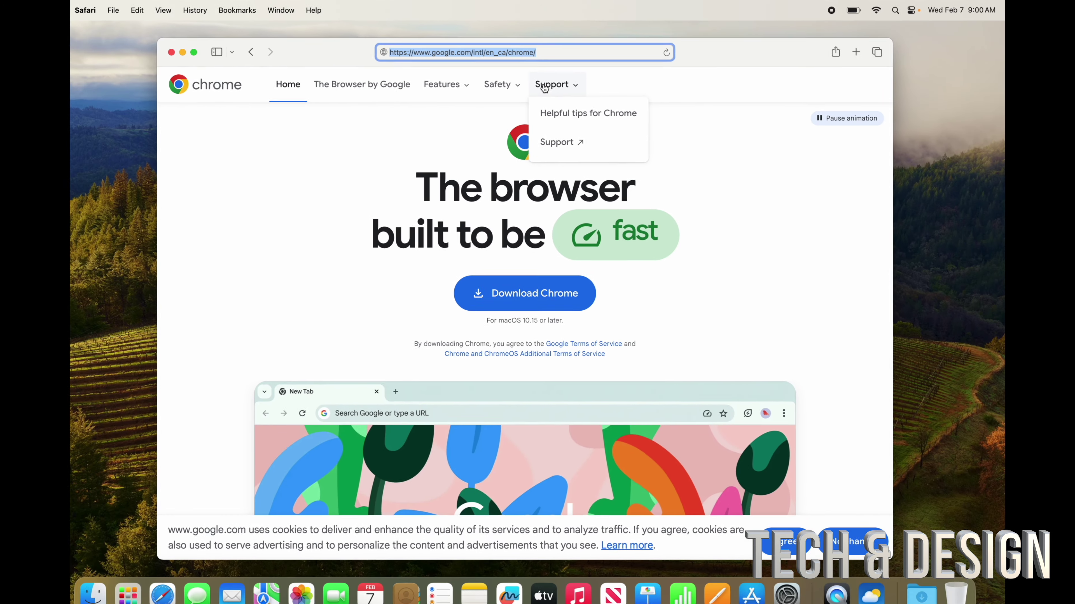
pyautogui.click(743, 185)
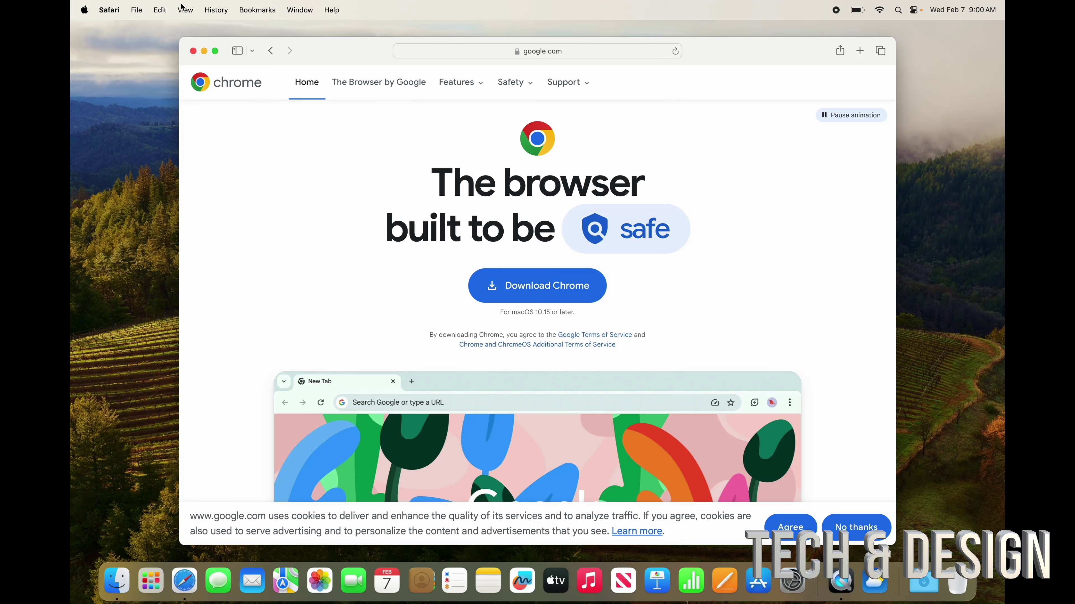
pyautogui.click(271, 51)
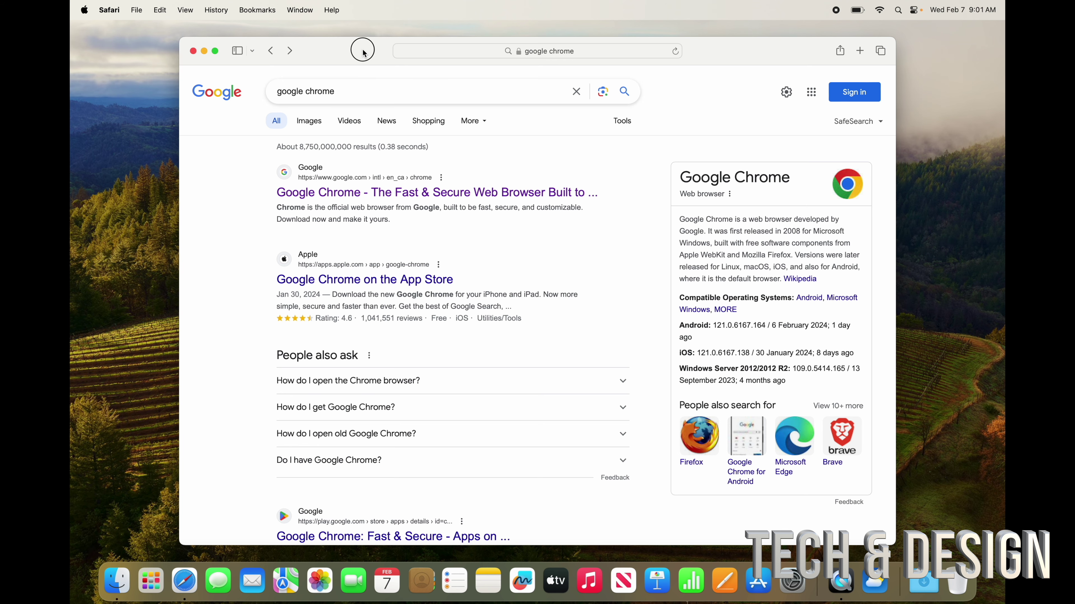
# Move the Safari window down-right and back, focus the Google search box, then quit Safari
pyautogui.moveTo(365, 53); pyautogui.dragTo(410, 100)
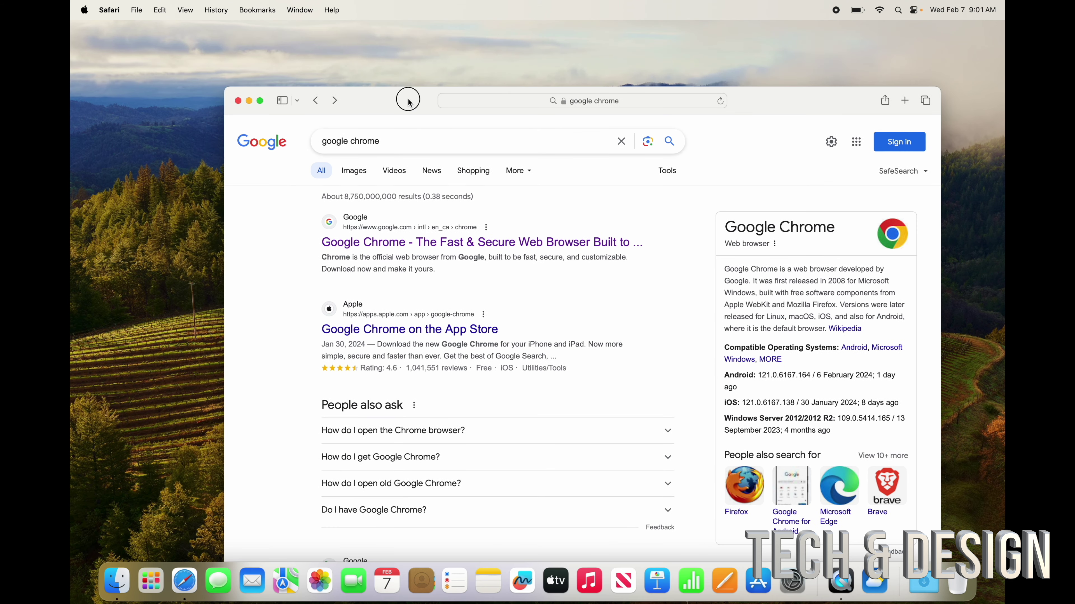
pyautogui.moveTo(408, 100); pyautogui.dragTo(319, 43)
pyautogui.click(371, 81)
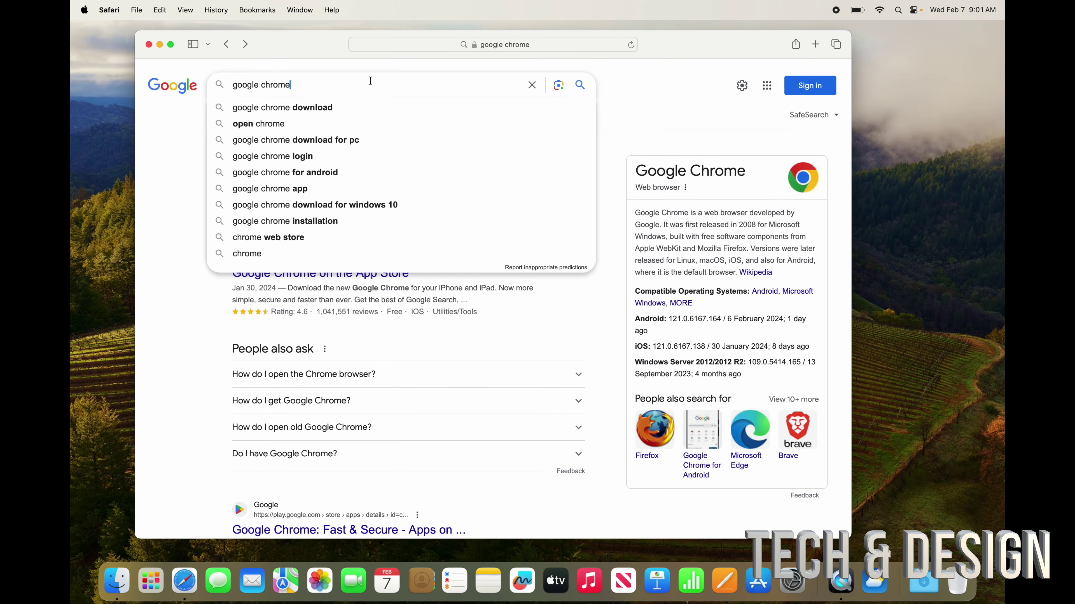
pyautogui.press('super+q')
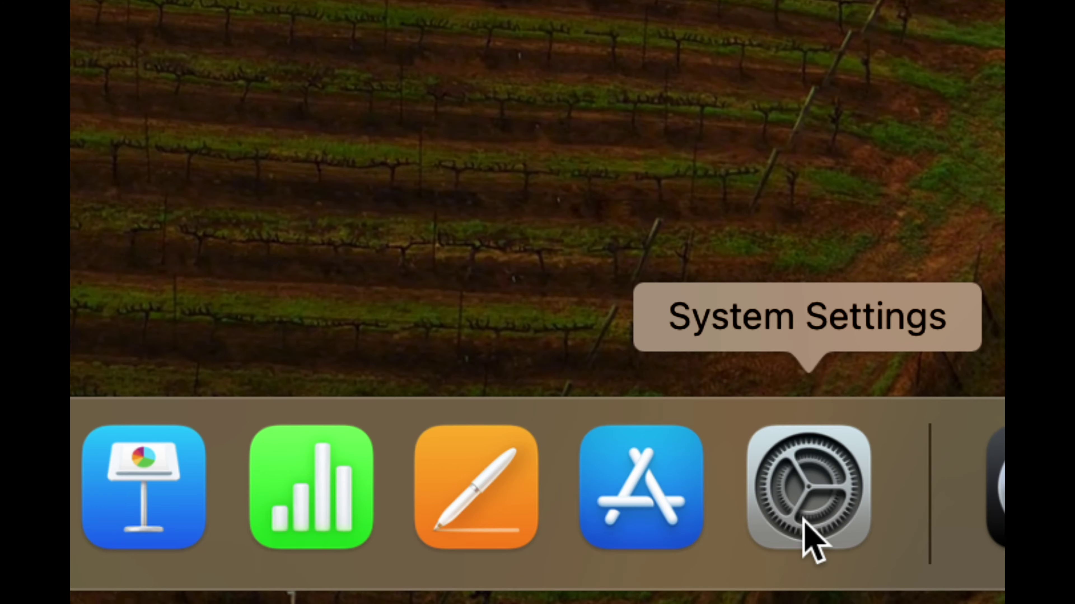
# Launch System Settings and reach the Desktop & Dock pane by searching 'dock'
pyautogui.click(803, 524)
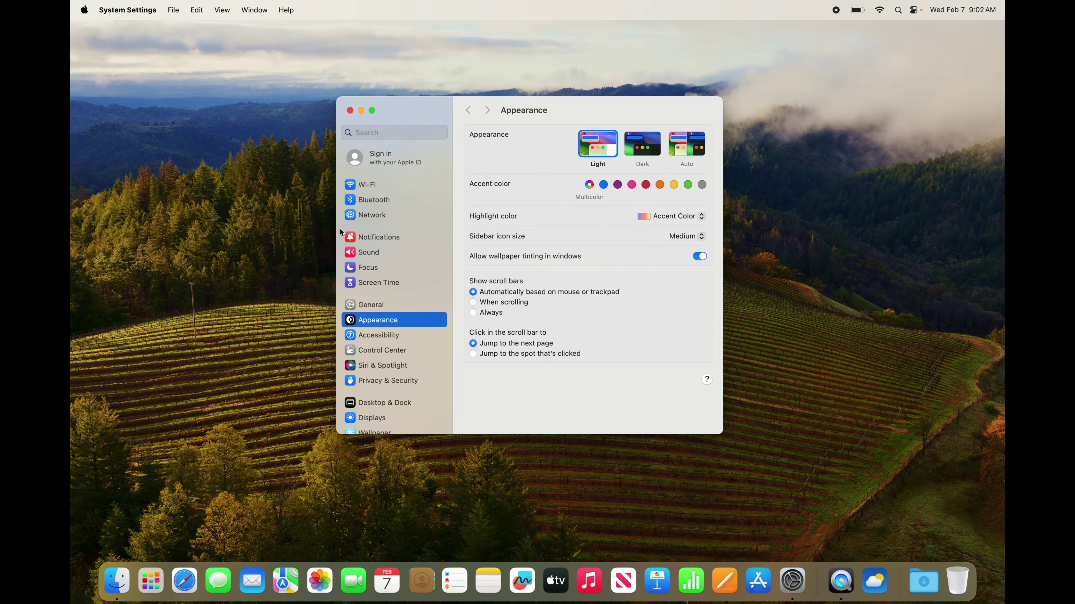
pyautogui.click(387, 139)
pyautogui.write('dock')
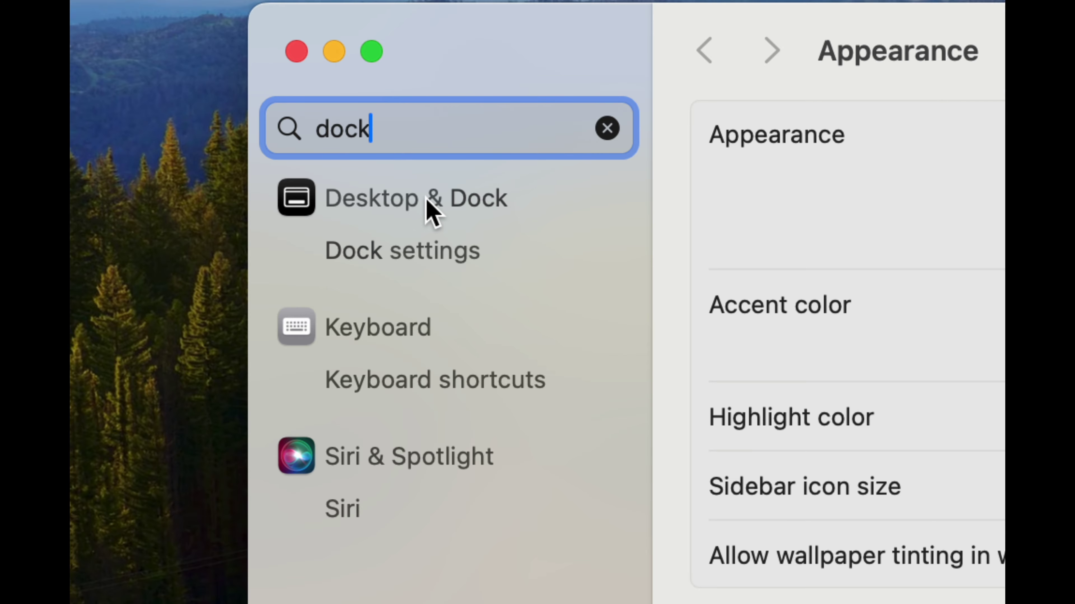
pyautogui.click(518, 203)
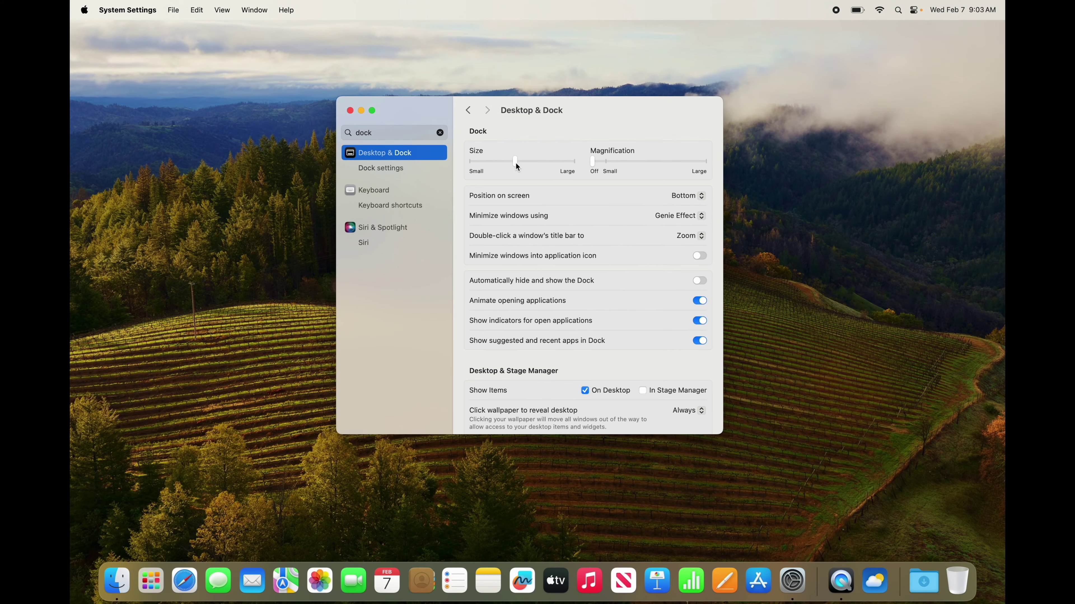
# Adjust Dock size, set magnification to about midway, and turn on automatic Dock hiding
pyautogui.moveTo(517, 166)
pyautogui.mouseDown()
pyautogui.moveTo(582, 165)
pyautogui.moveTo(473, 163)
pyautogui.moveTo(518, 163)
pyautogui.moveTo(461, 176)
pyautogui.moveTo(522, 171)
pyautogui.mouseUp()
pyautogui.moveTo(594, 165); pyautogui.dragTo(610, 164)
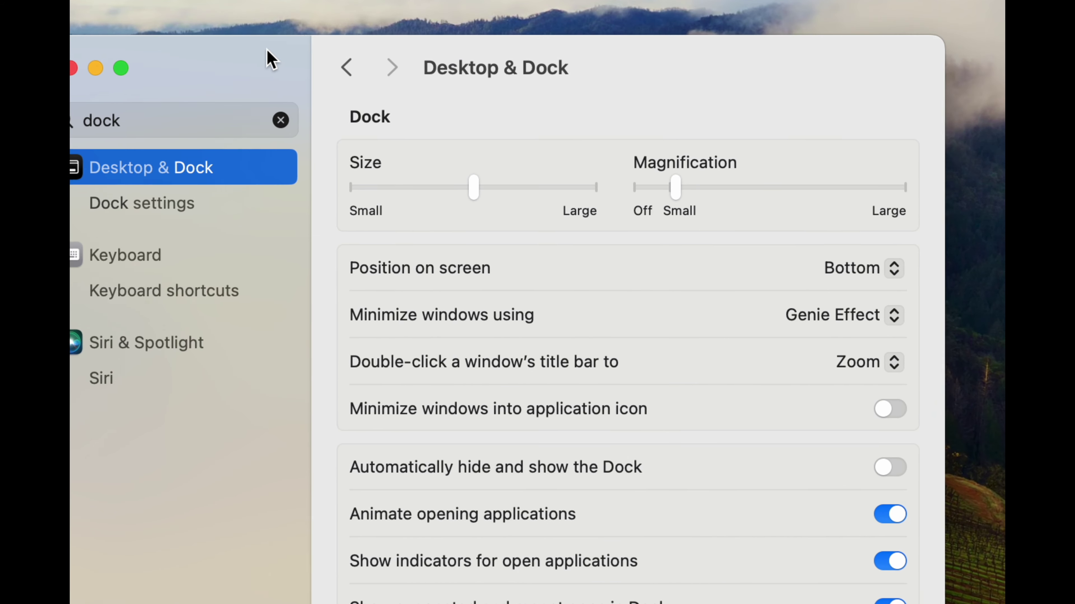
pyautogui.moveTo(679, 186); pyautogui.dragTo(778, 193)
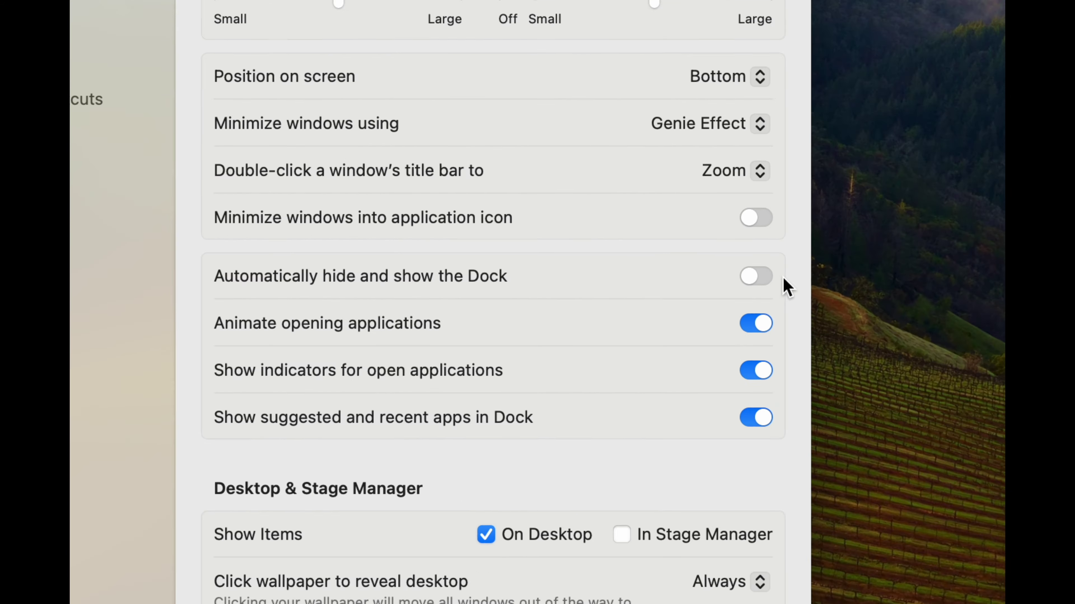
pyautogui.click(752, 275)
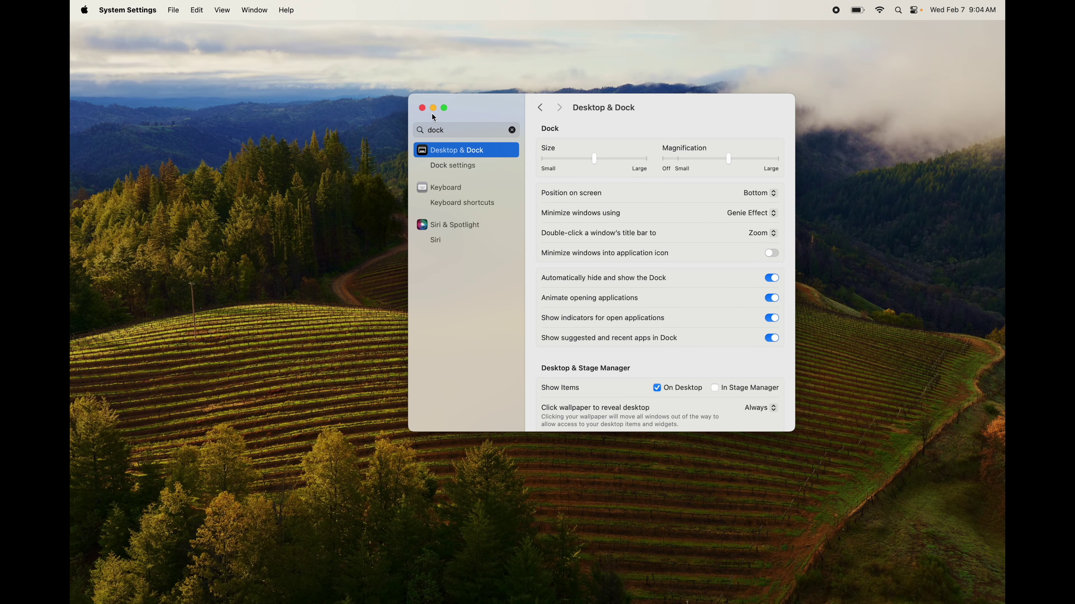
# Close System Settings and drag the News app out of the Dock to remove it
pyautogui.click(421, 108)
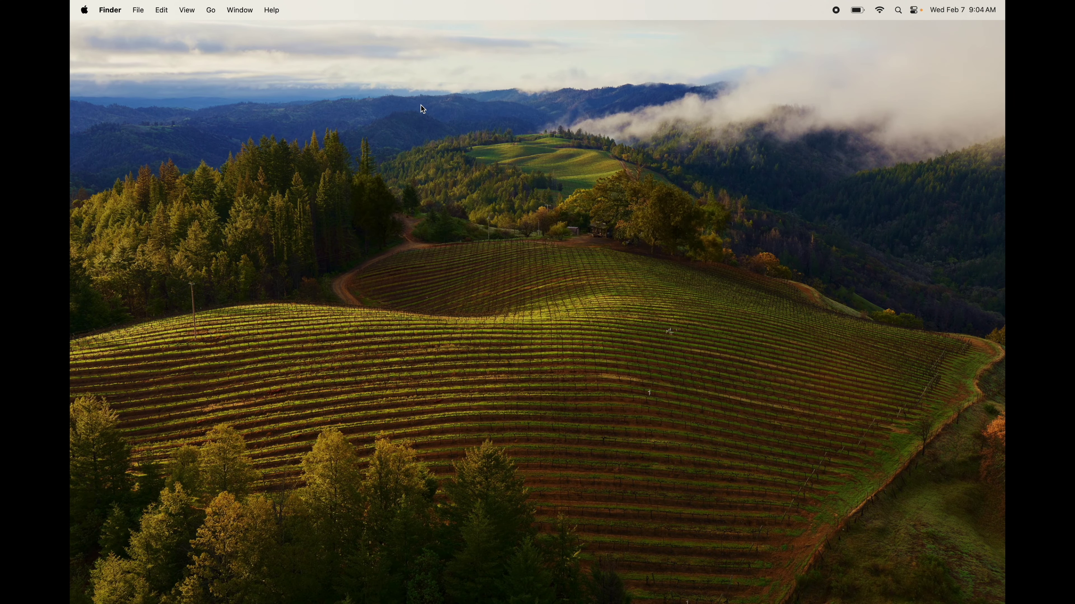
pyautogui.moveTo(628, 603)
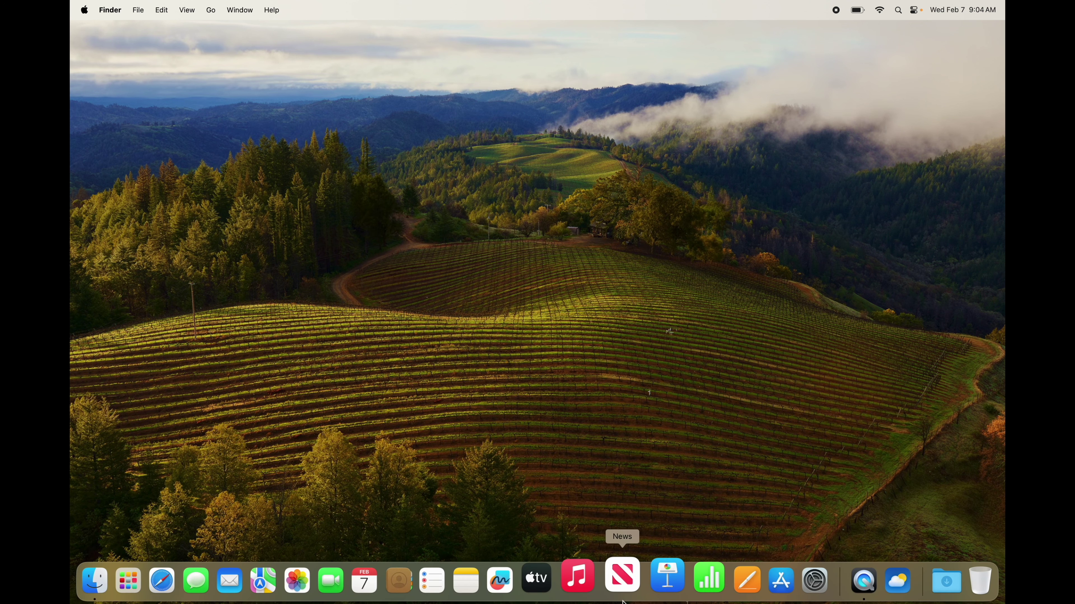
pyautogui.moveTo(491, 601)
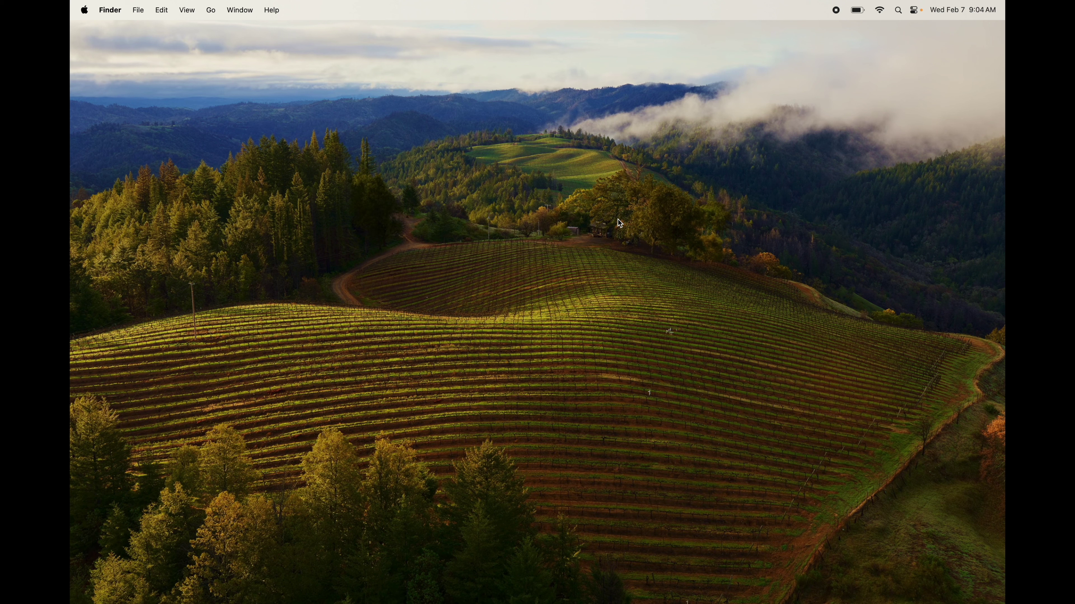
pyautogui.moveTo(591, 603)
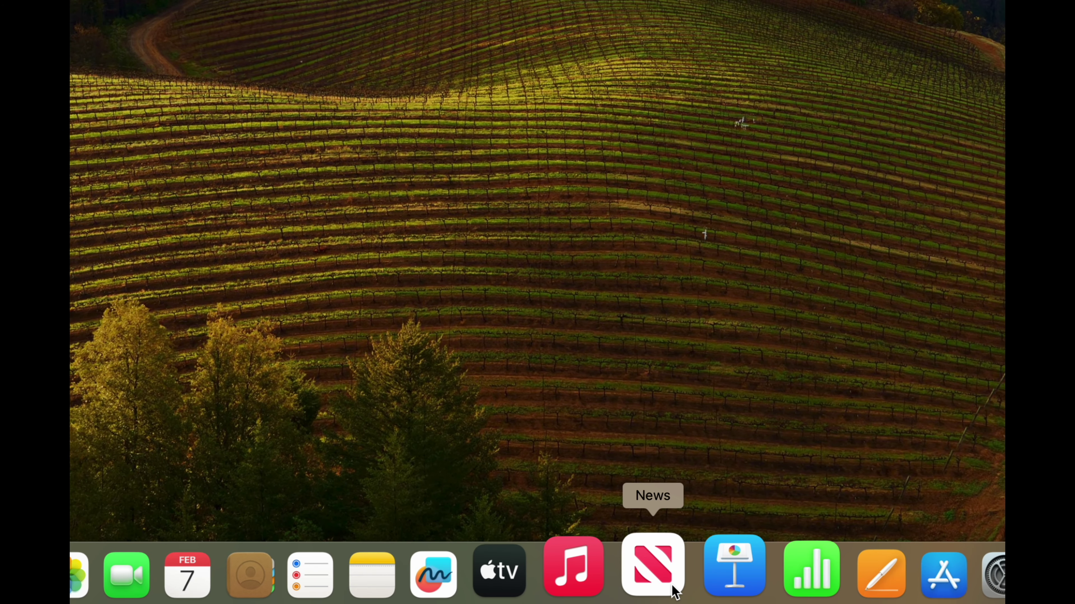
pyautogui.click(677, 590)
pyautogui.moveTo(676, 593); pyautogui.dragTo(638, 299)
pyautogui.moveTo(609, 601)
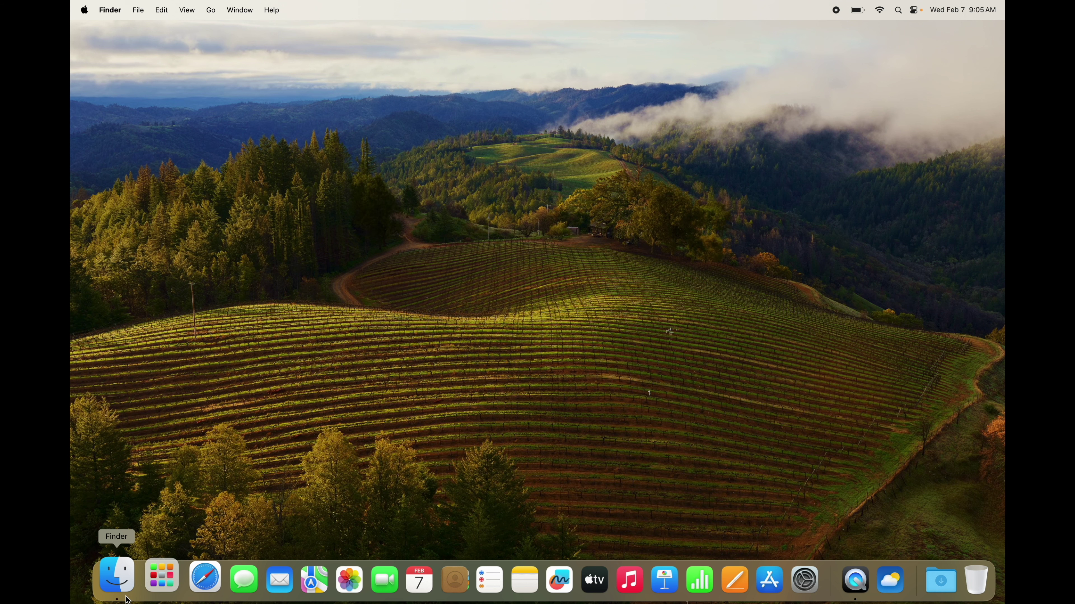
# Open a new Finder window showing the Applications folder
pyautogui.click(127, 597)
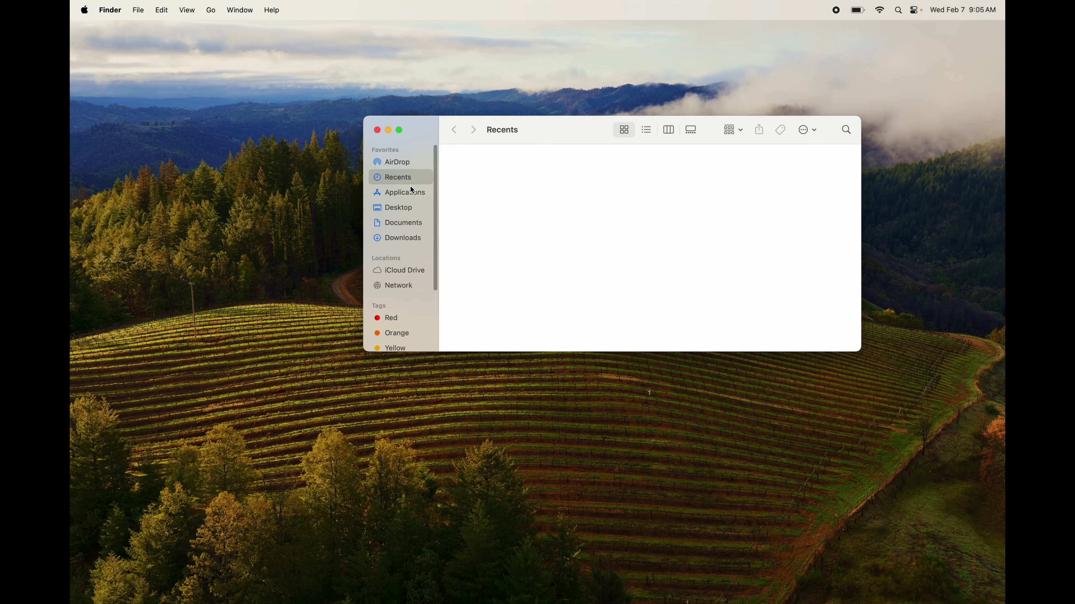
pyautogui.click(405, 195)
pyautogui.moveTo(545, 125); pyautogui.dragTo(473, 101)
pyautogui.scroll(-3, 602, 191)
pyautogui.scroll(-5, 602, 191)
pyautogui.scroll(7, 601, 191)
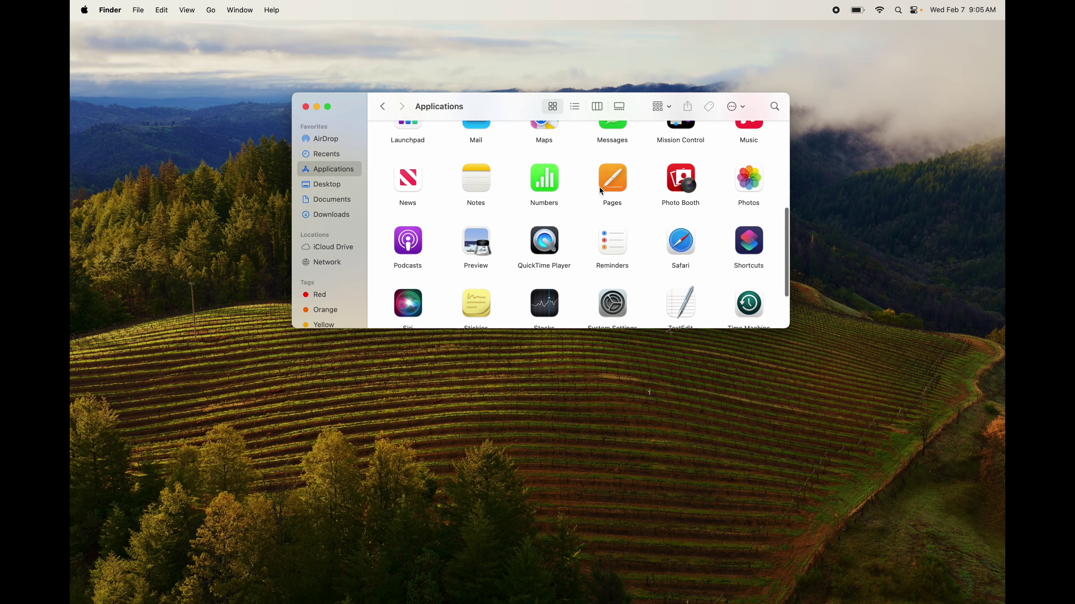
# Enlarge the Finder window and add Weather and Voice Memos to the Dock beside TV
pyautogui.moveTo(790, 330); pyautogui.dragTo(955, 422)
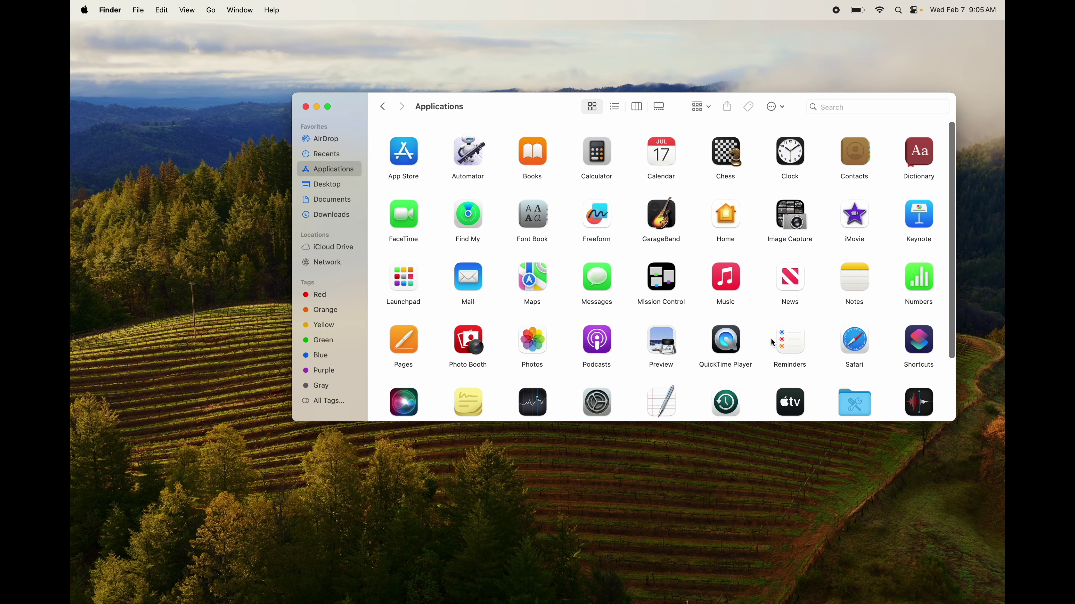
pyautogui.scroll(-3, 773, 343)
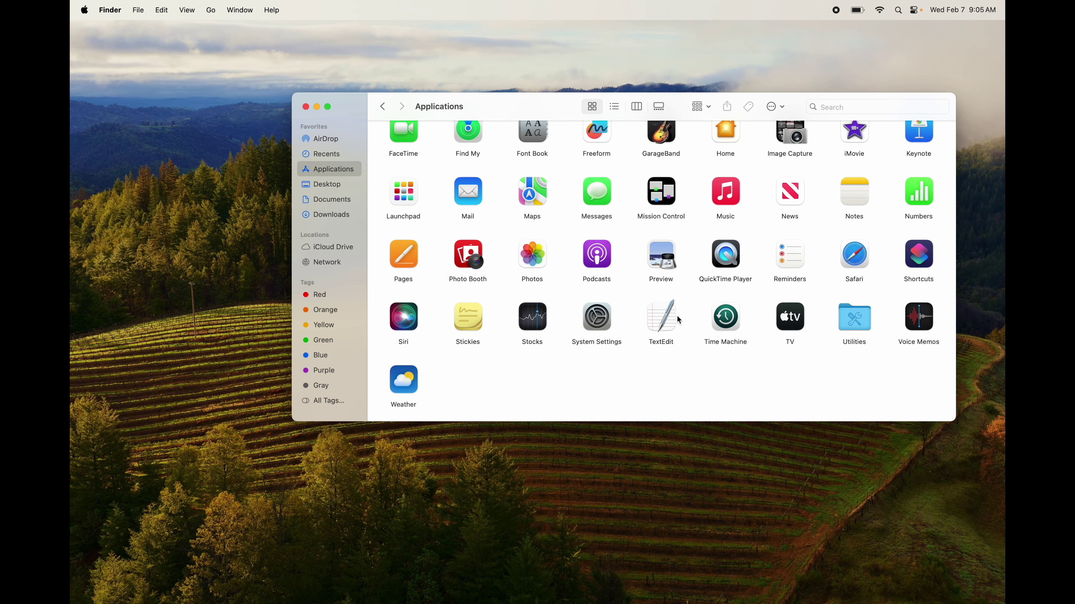
pyautogui.moveTo(403, 381); pyautogui.dragTo(550, 584)
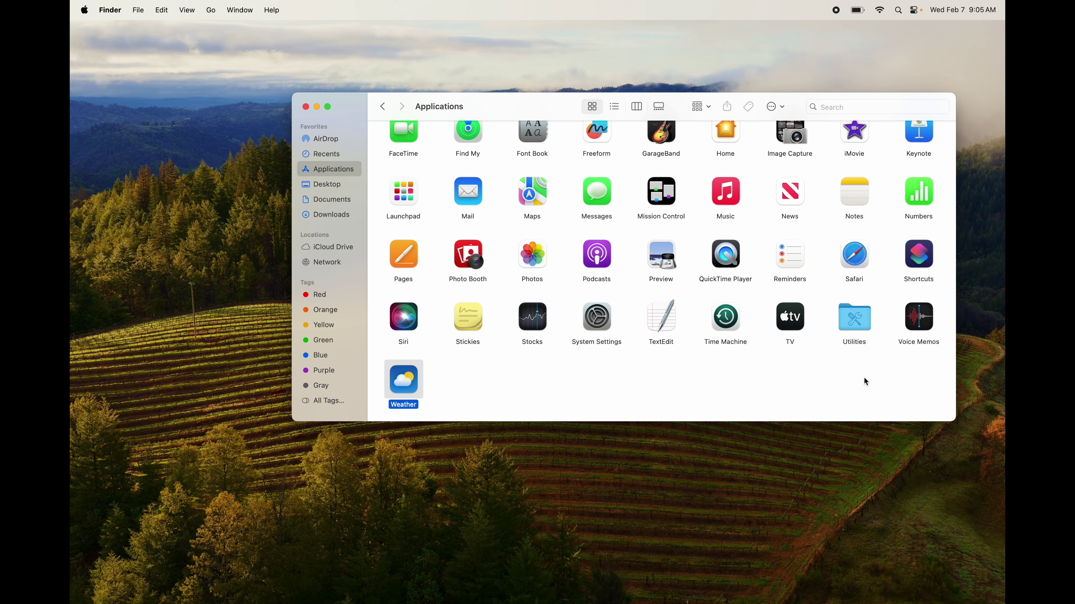
pyautogui.moveTo(919, 317); pyautogui.dragTo(592, 569)
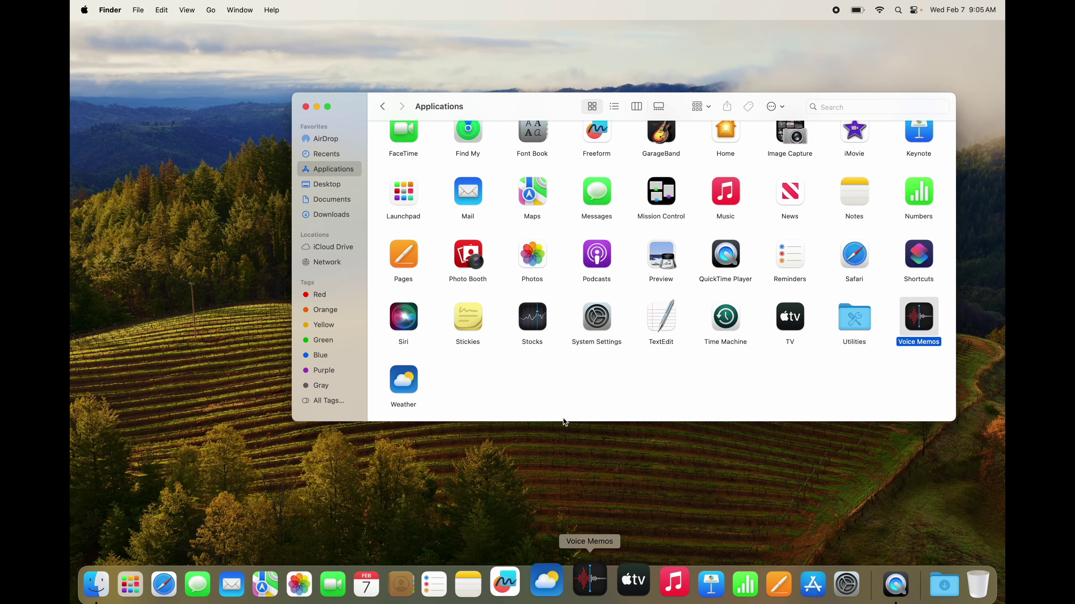
# Close the Applications window and drag Voice Memos out of the Dock
pyautogui.click(305, 107)
pyautogui.moveTo(449, 600)
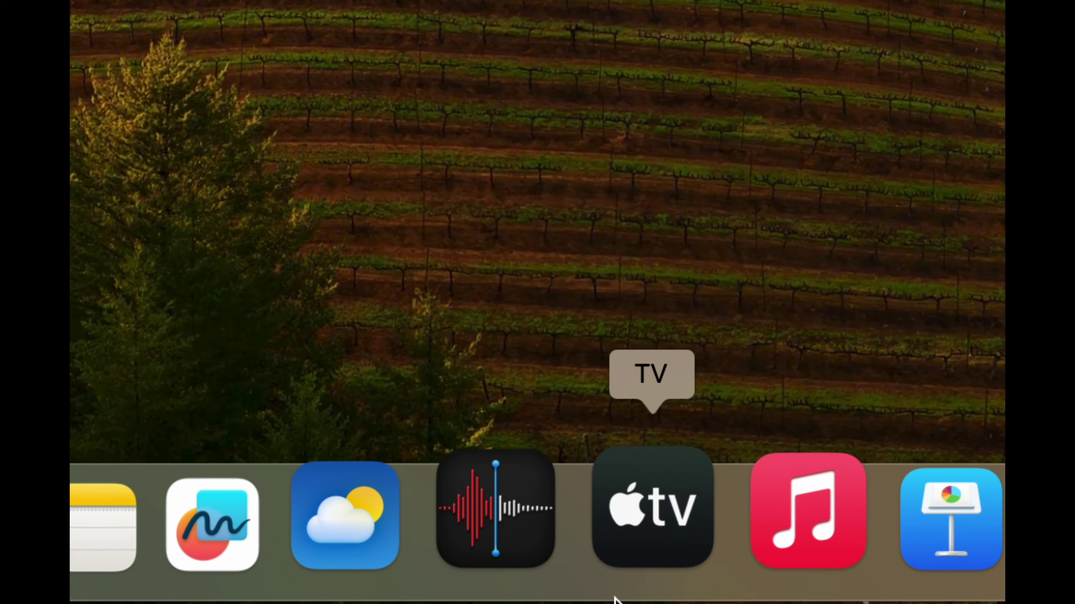
pyautogui.moveTo(561, 563); pyautogui.dragTo(548, 544)
pyautogui.moveTo(504, 458); pyautogui.dragTo(287, 207)
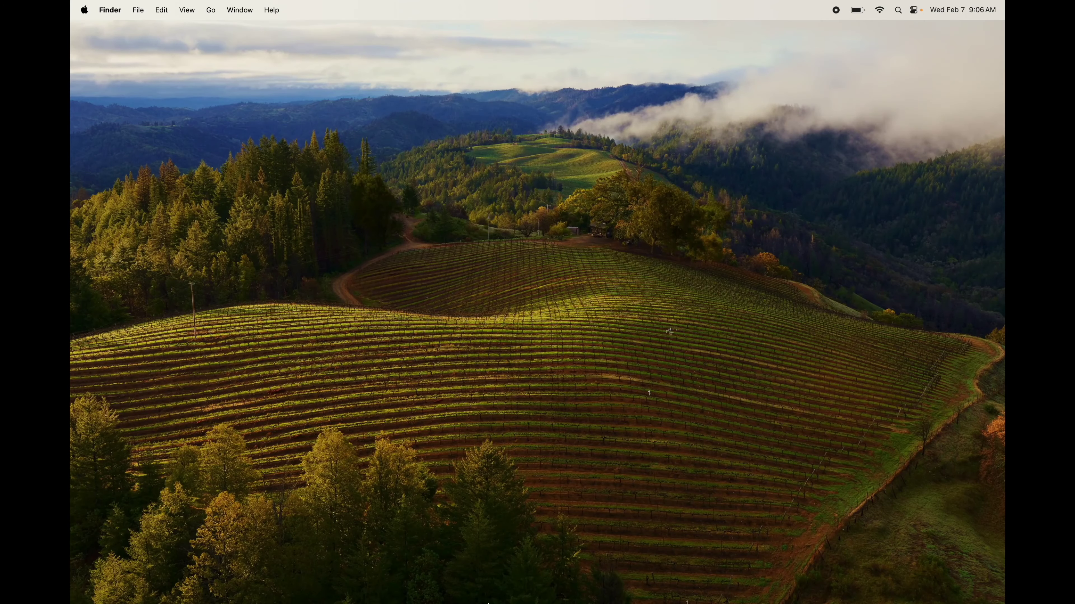
# Remove Reminders and Freeform from the Dock
pyautogui.moveTo(470, 603)
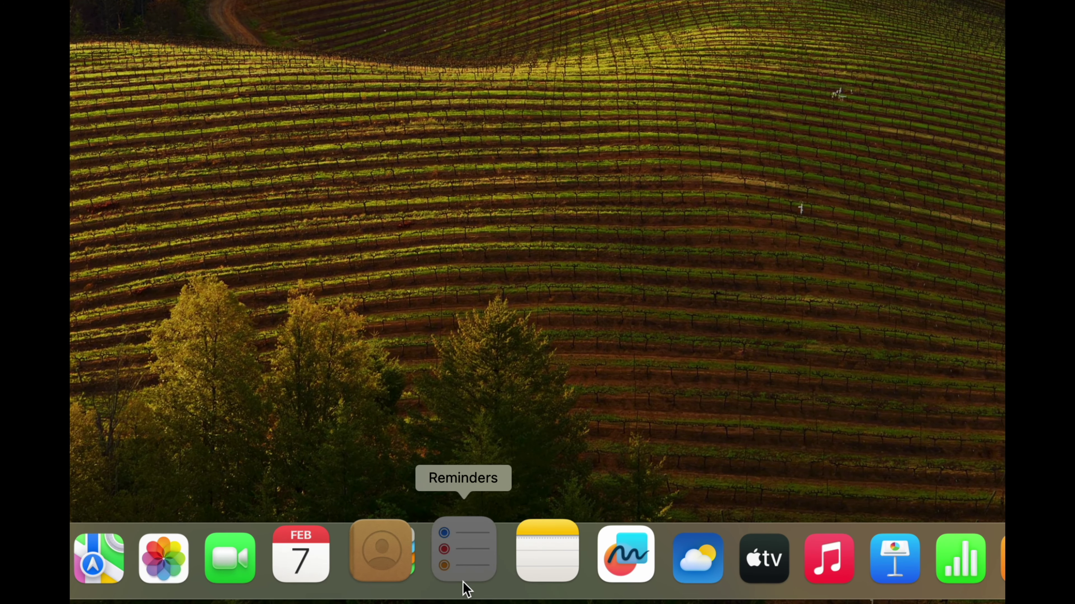
pyautogui.moveTo(467, 589); pyautogui.dragTo(494, 313)
pyautogui.moveTo(490, 592)
pyautogui.moveTo(542, 582); pyautogui.dragTo(550, 328)
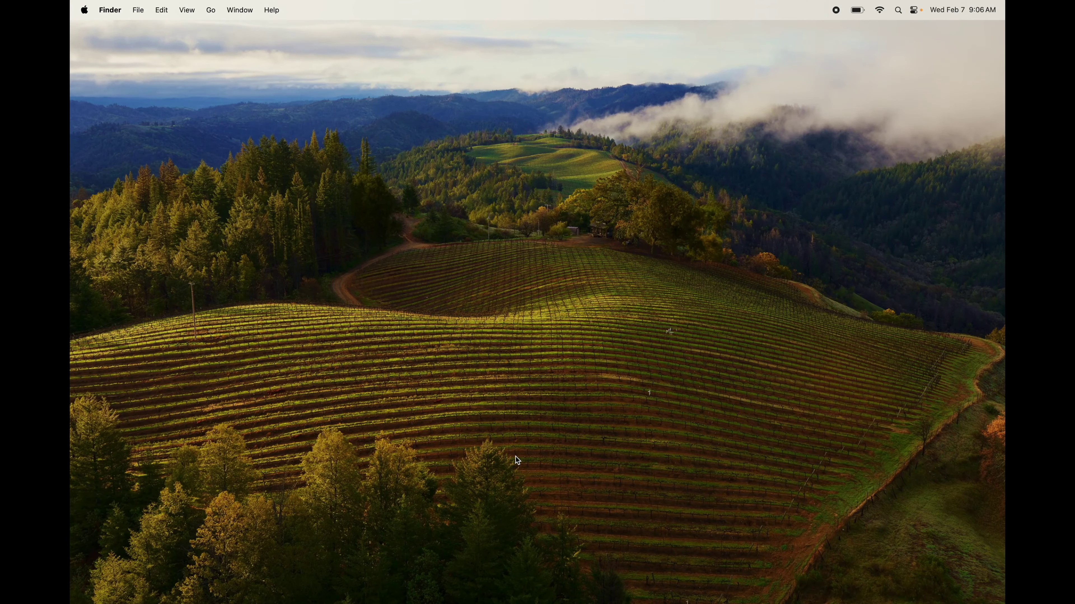
pyautogui.moveTo(544, 603)
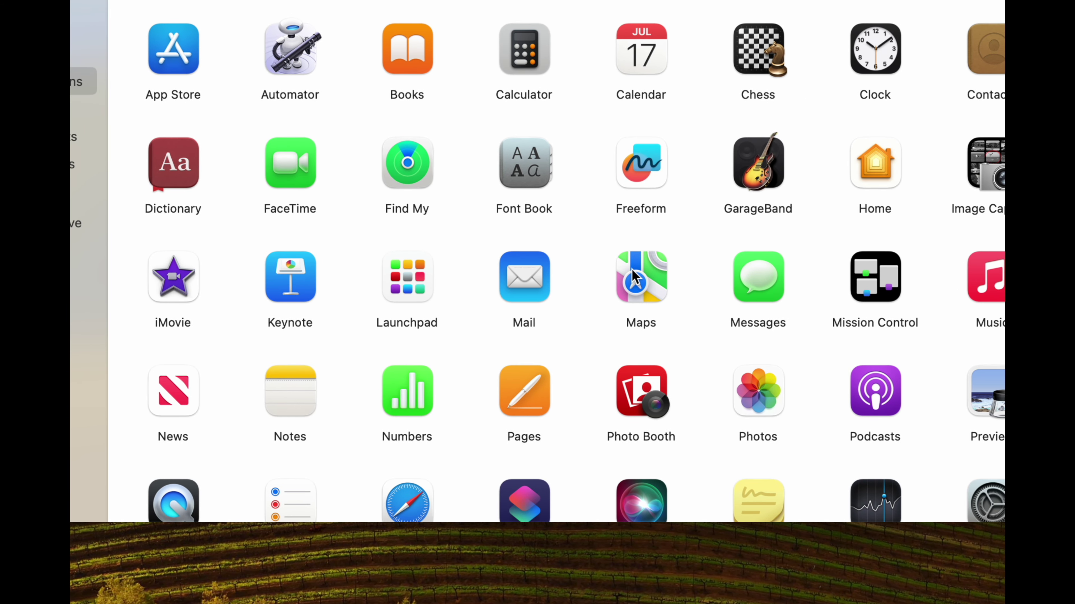
# Move the Keynote app to the Trash, authorizing with the admin password
pyautogui.click(311, 283)
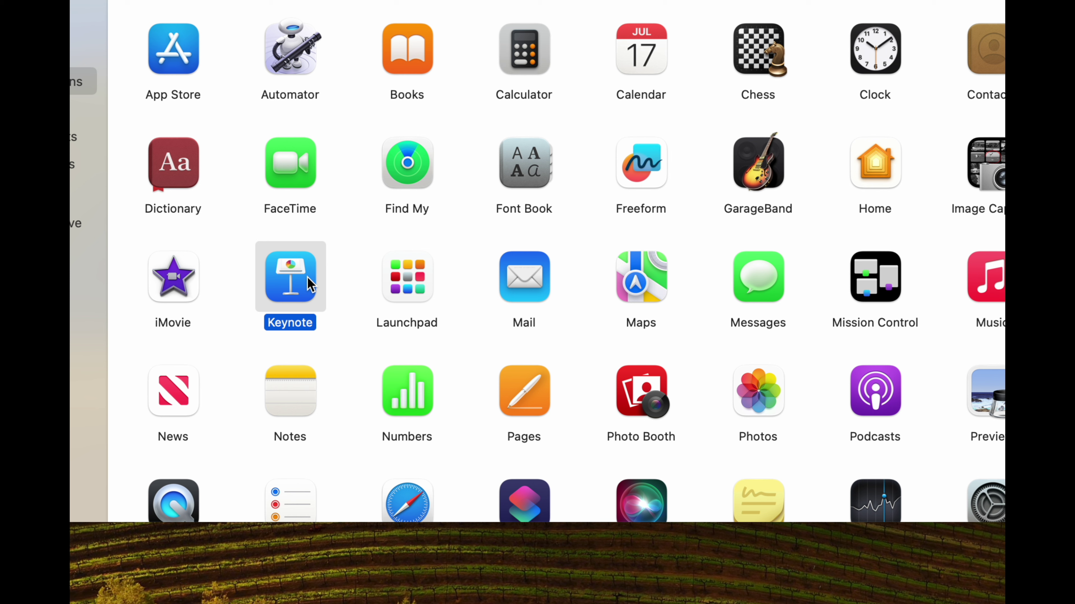
pyautogui.rightClick(311, 284)
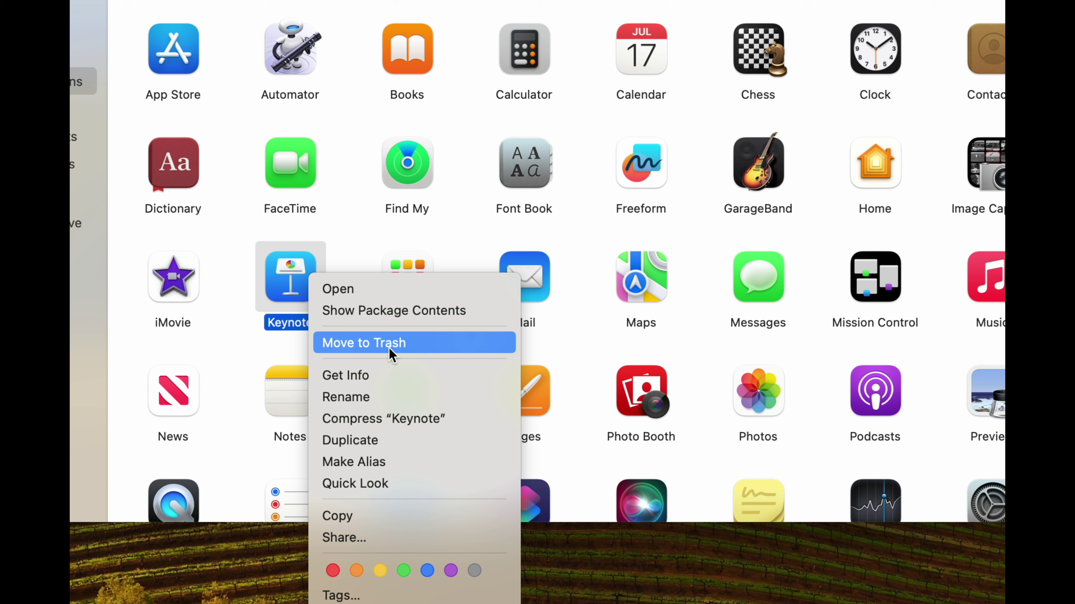
pyautogui.click(345, 251)
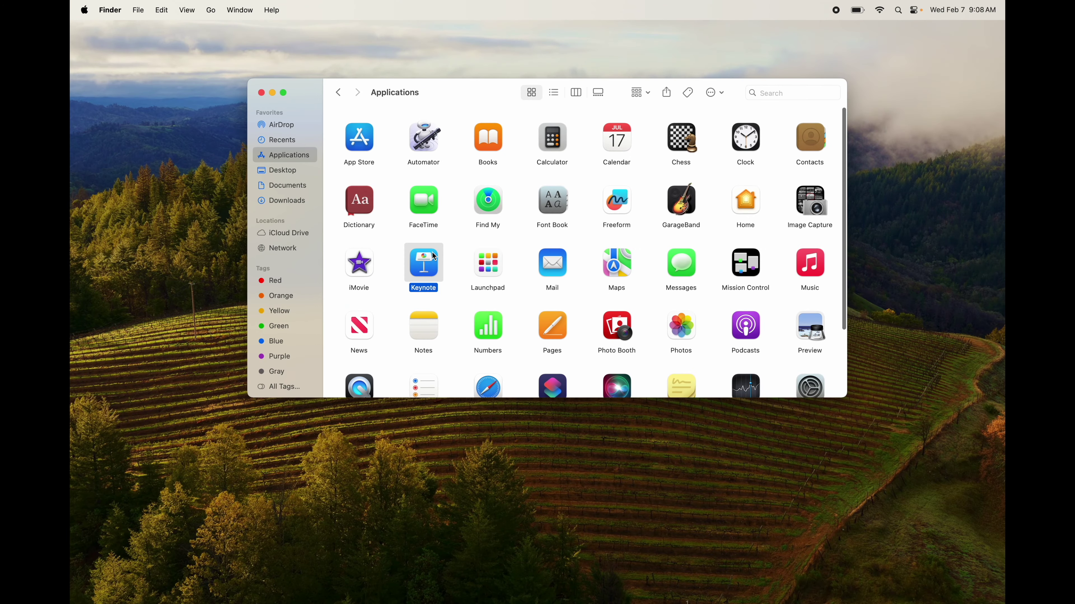
pyautogui.moveTo(320, 253); pyautogui.dragTo(970, 389)
pyautogui.moveTo(798, 324); pyautogui.dragTo(950, 577)
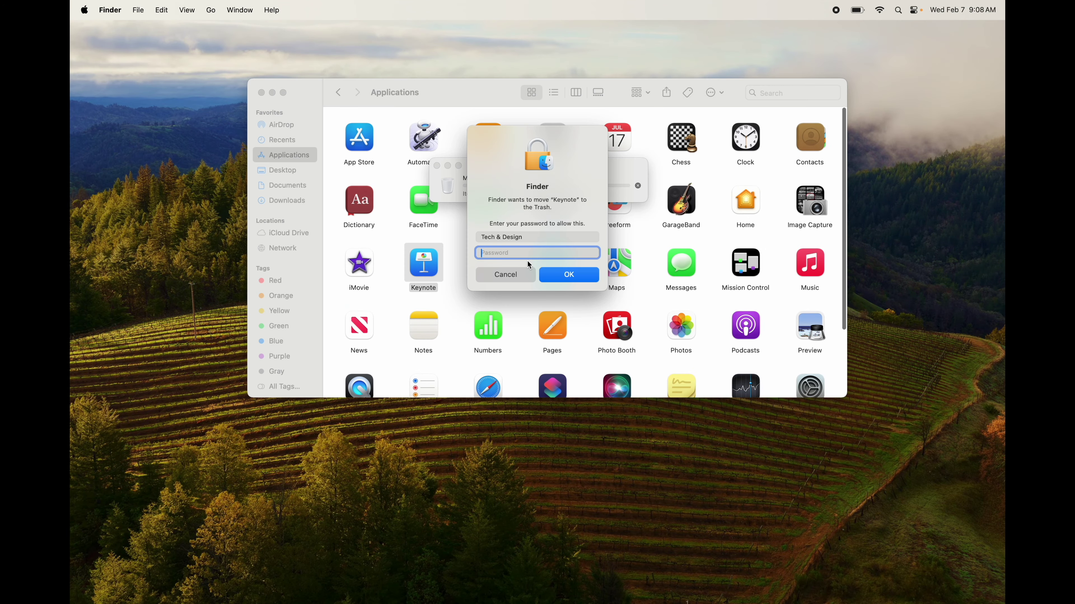
pyautogui.write('****')
pyautogui.click(567, 275)
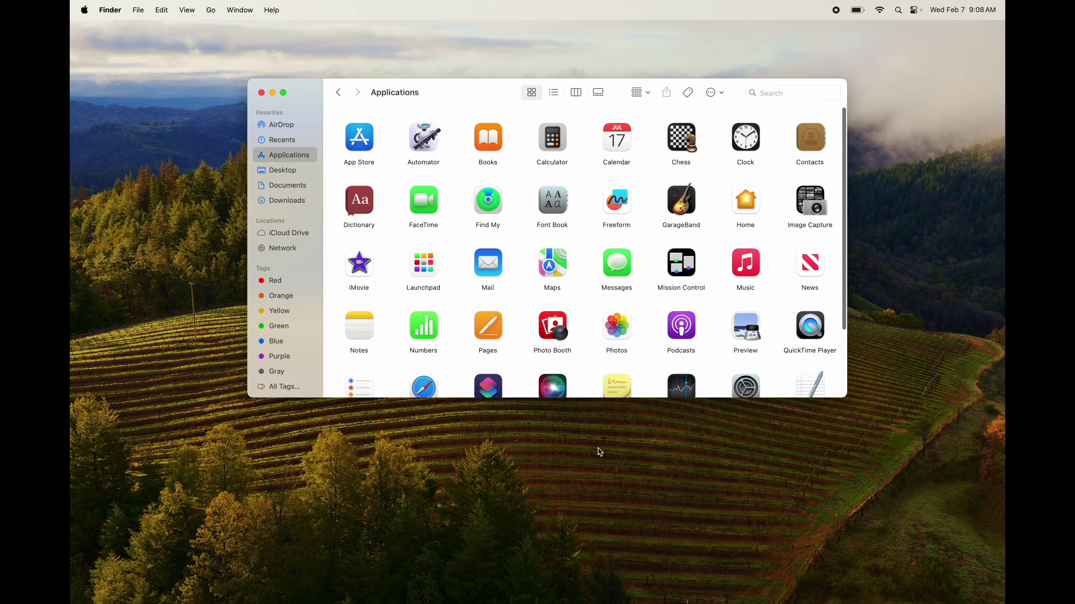
# Empty the Trash from the Dock and confirm permanent deletion
pyautogui.moveTo(600, 584)
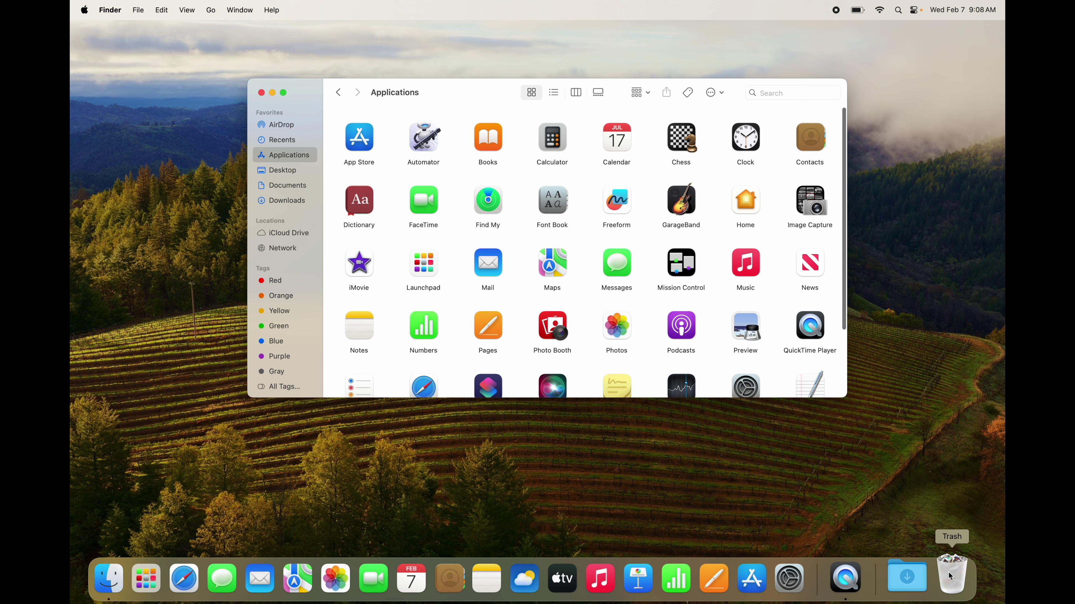
pyautogui.rightClick(950, 577)
pyautogui.click(962, 525)
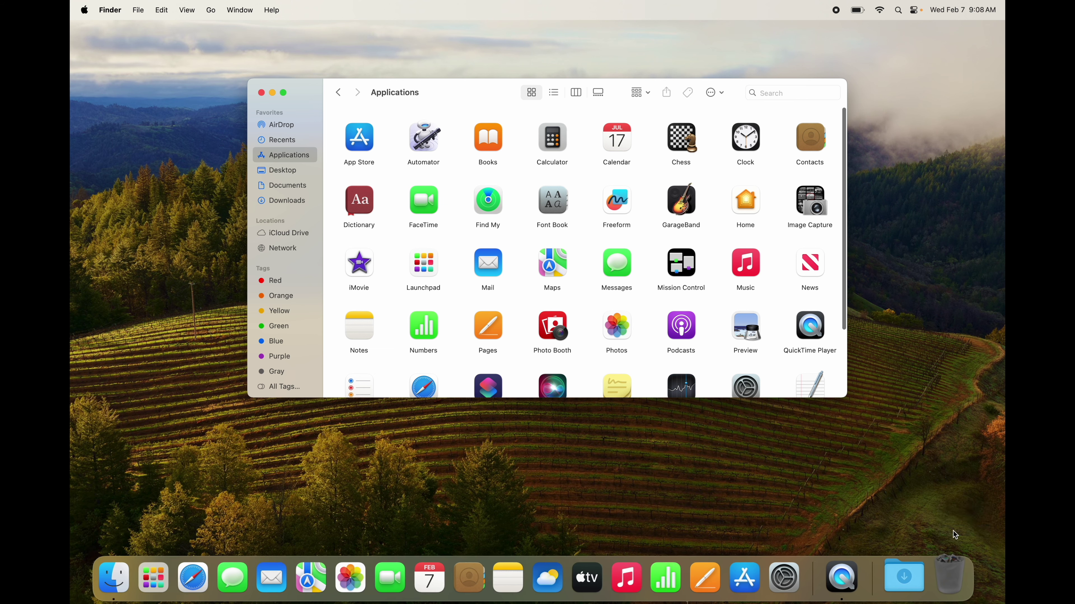
pyautogui.click(561, 246)
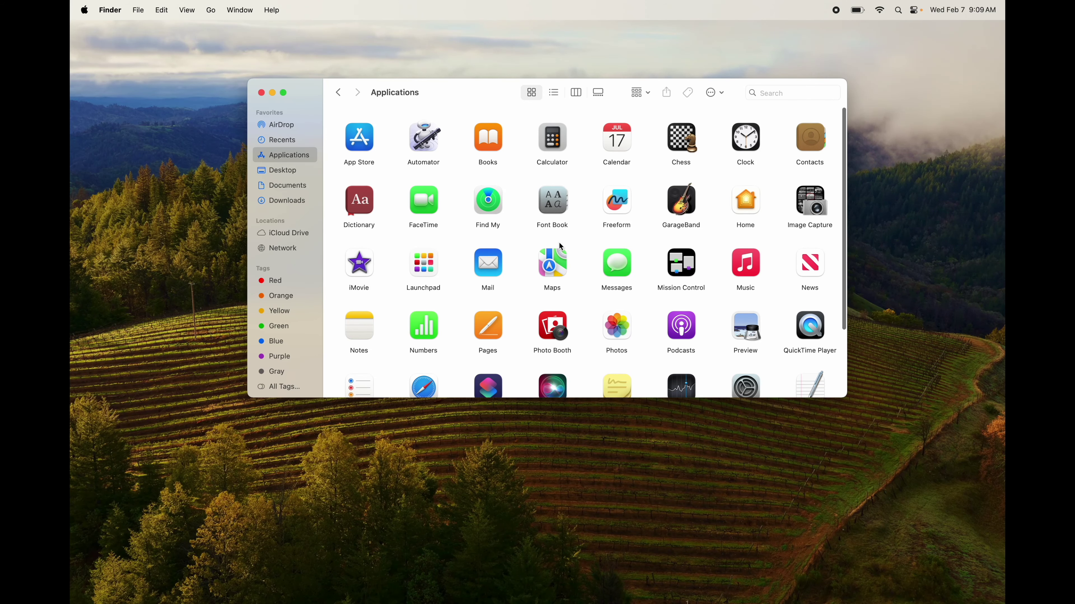
# Drag Pages to the Trash and authorize with the admin password
pyautogui.scroll(-5, 560, 246)
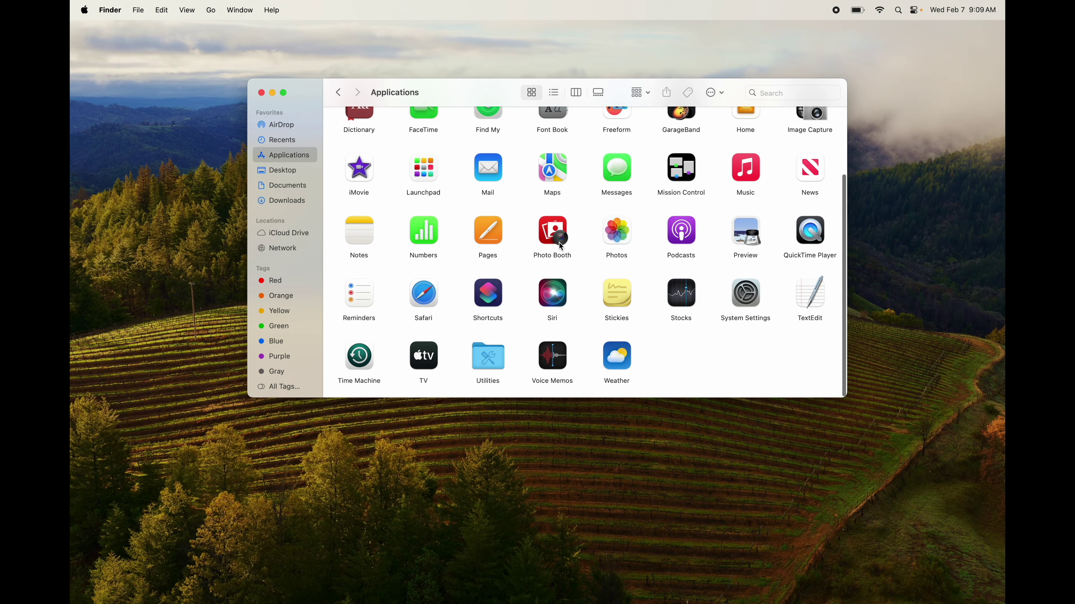
pyautogui.scroll(5, 561, 246)
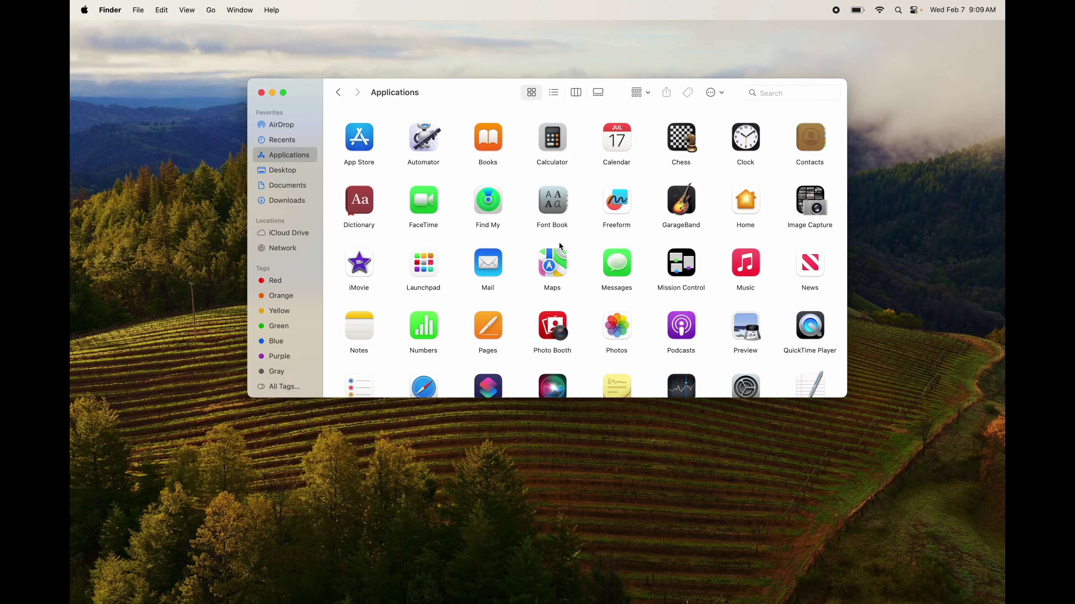
pyautogui.scroll(-5, 560, 246)
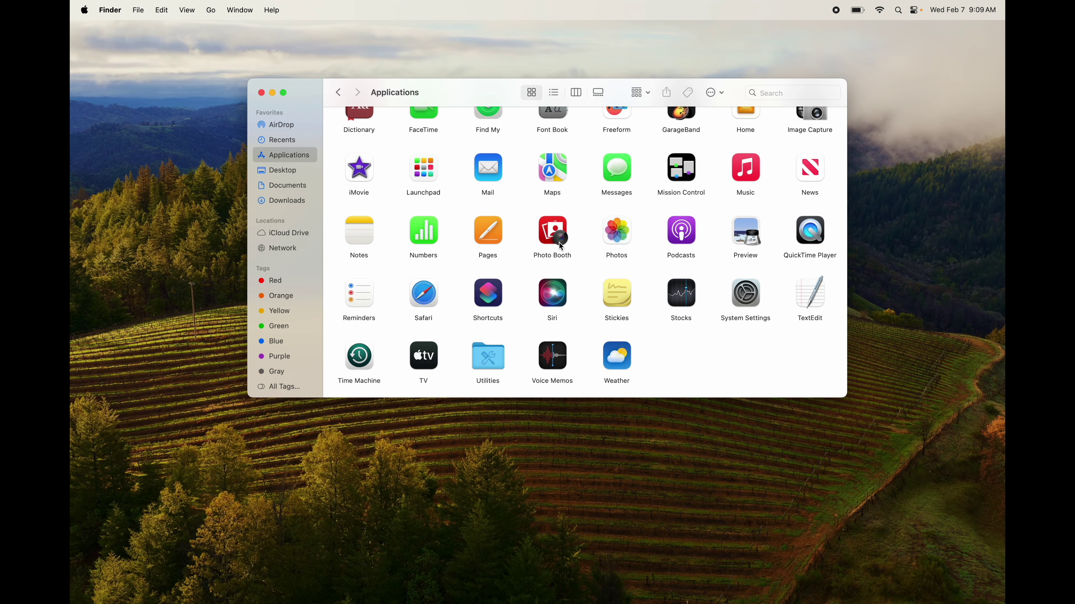
pyautogui.moveTo(487, 235); pyautogui.dragTo(950, 581)
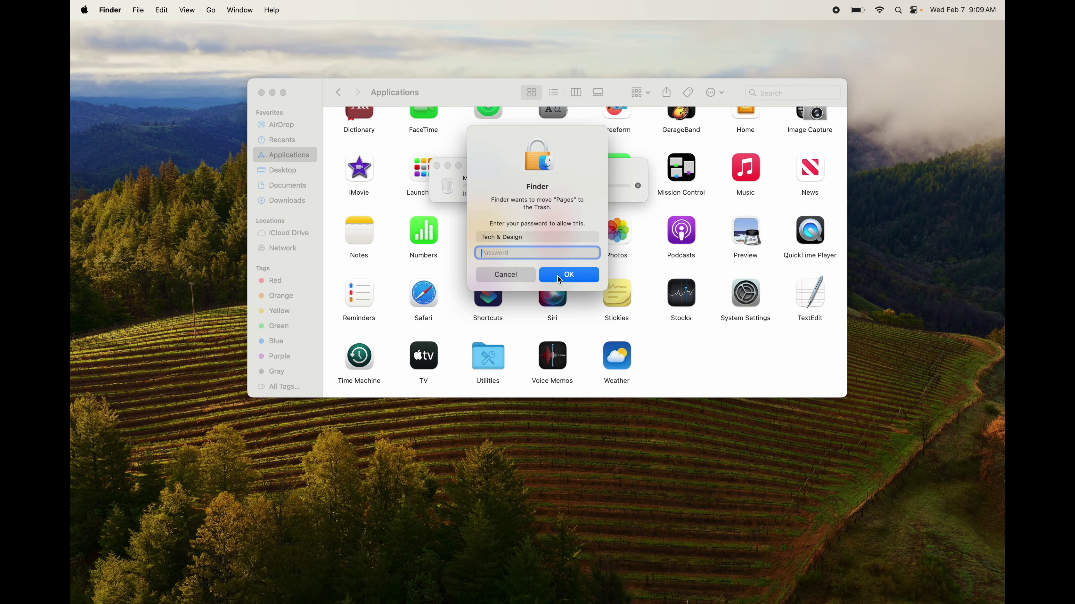
pyautogui.write('••••')
pyautogui.click(557, 277)
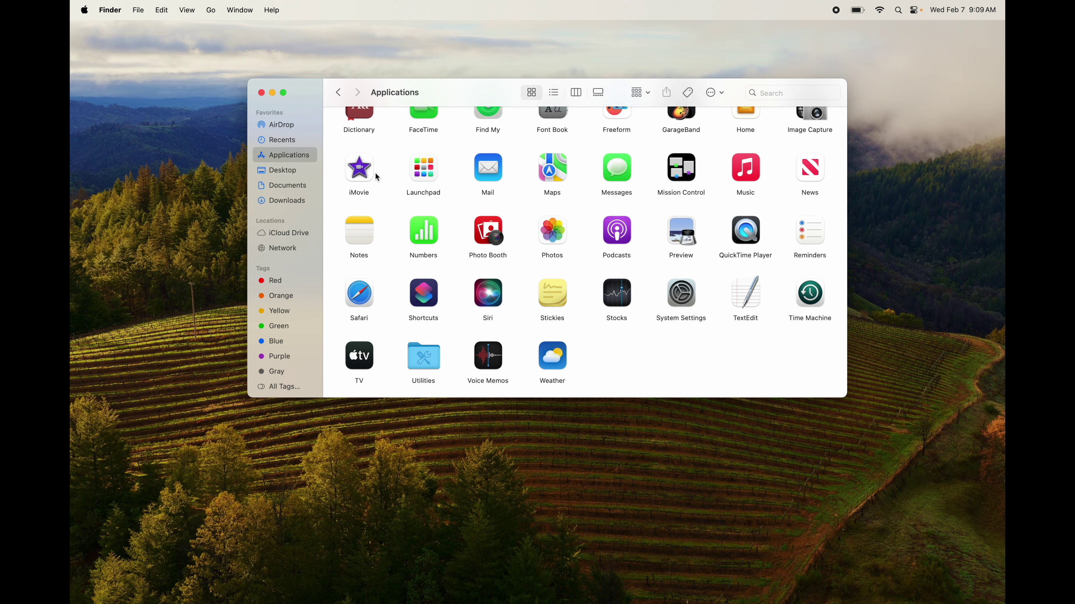
# Send iMovie to the Trash with Cmd+Delete, entering the admin password
pyautogui.click(371, 176)
pyautogui.press('super+BackSpace')
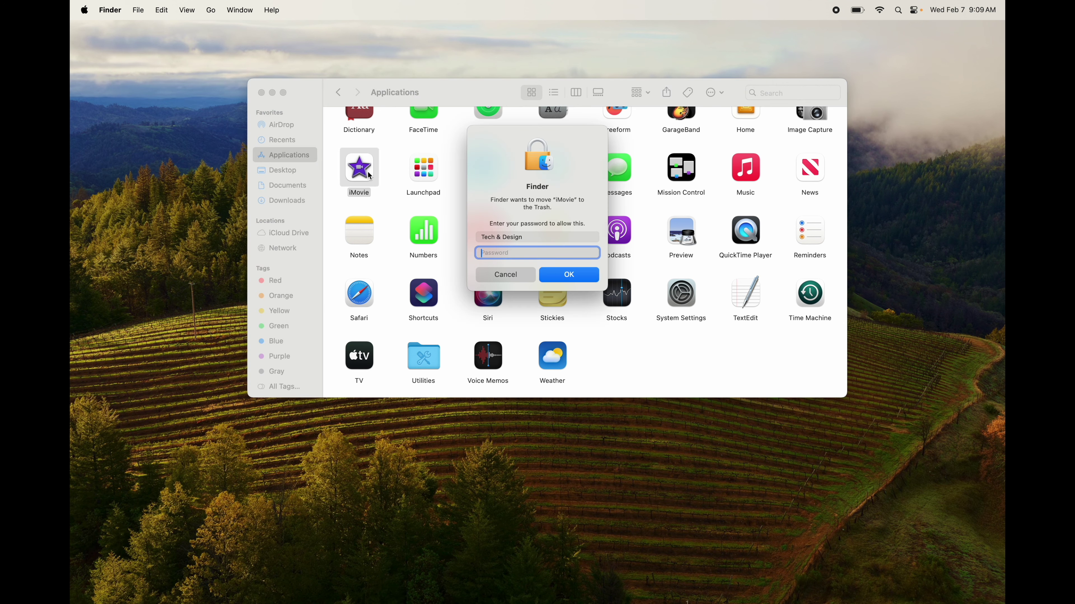
pyautogui.write('••••')
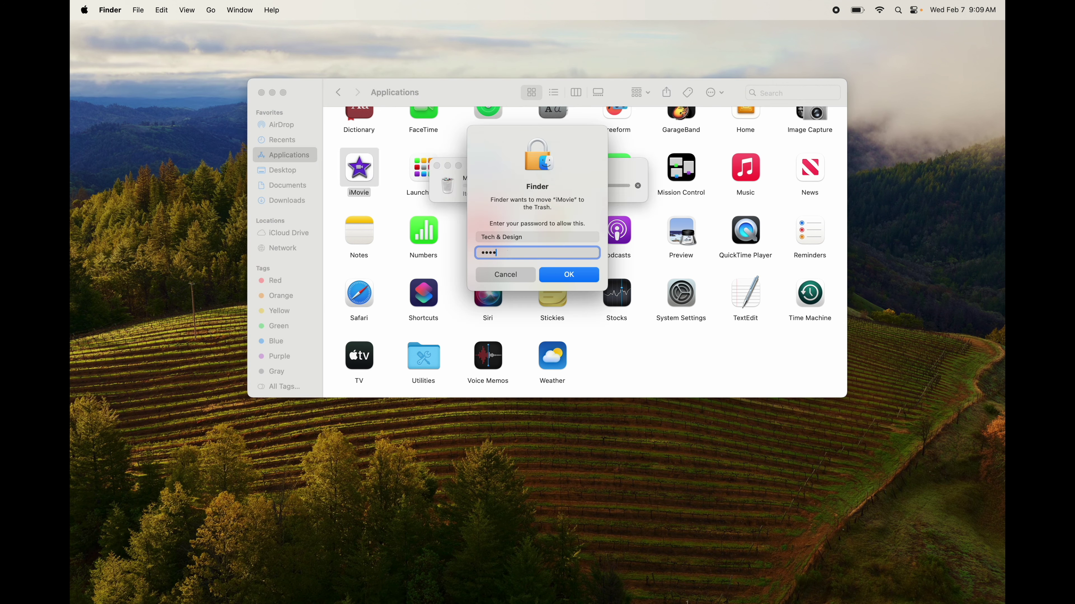
pyautogui.press('Return')
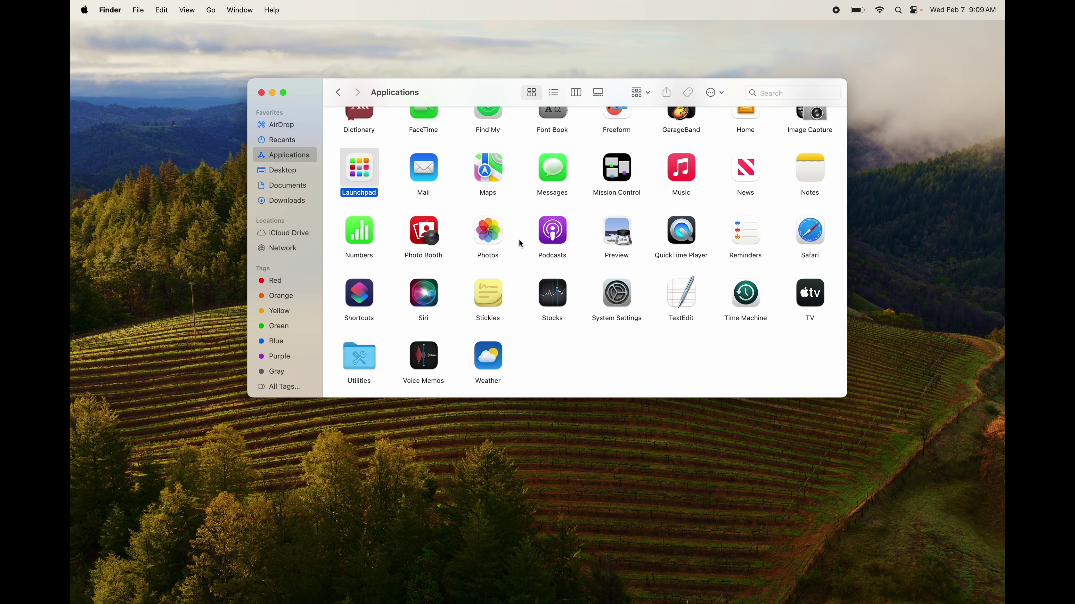
pyautogui.scroll(5, 517, 239)
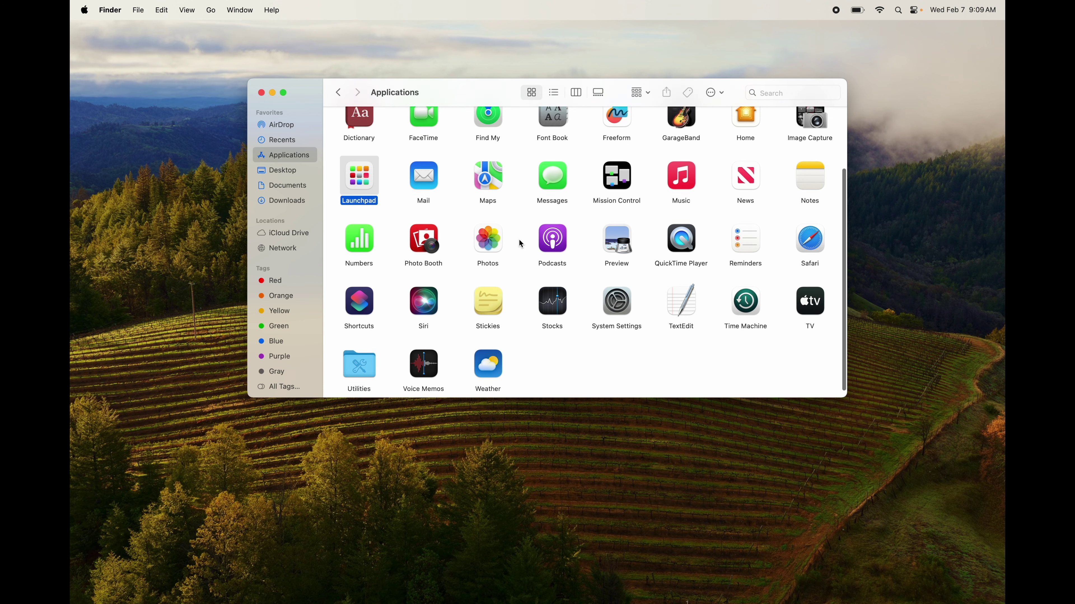
# Empty the Trash again to erase Pages and iMovie, then close the Applications window
pyautogui.moveTo(814, 603)
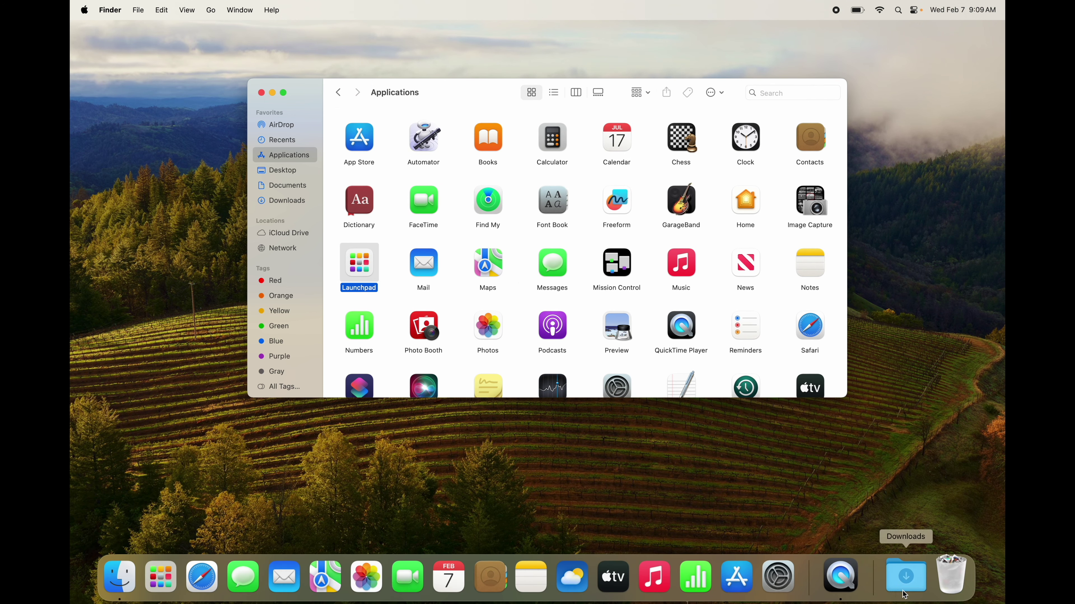
pyautogui.rightClick(948, 595)
pyautogui.click(959, 533)
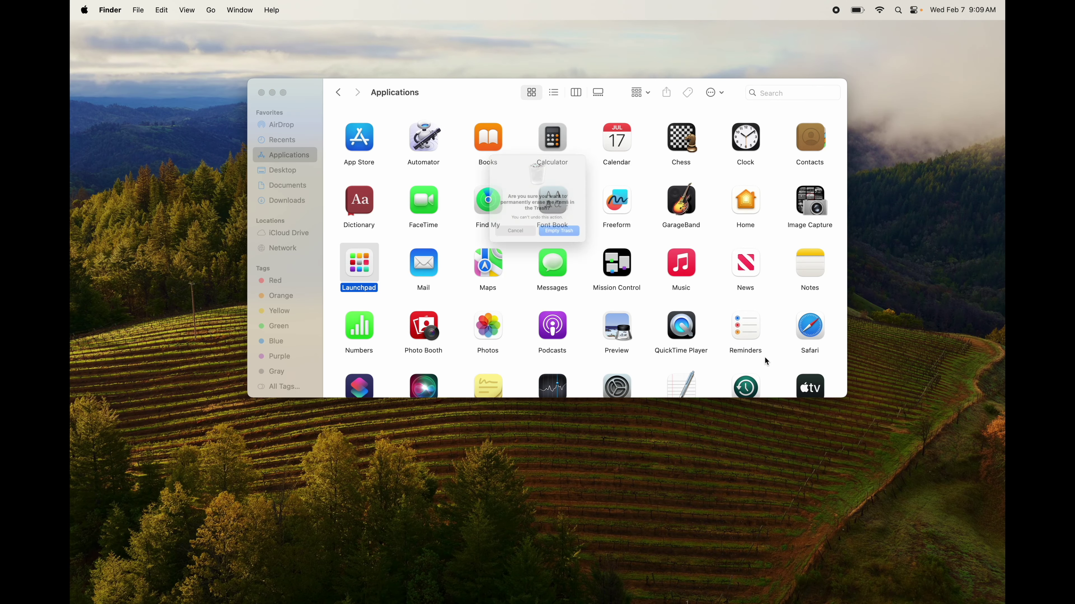
pyautogui.click(568, 245)
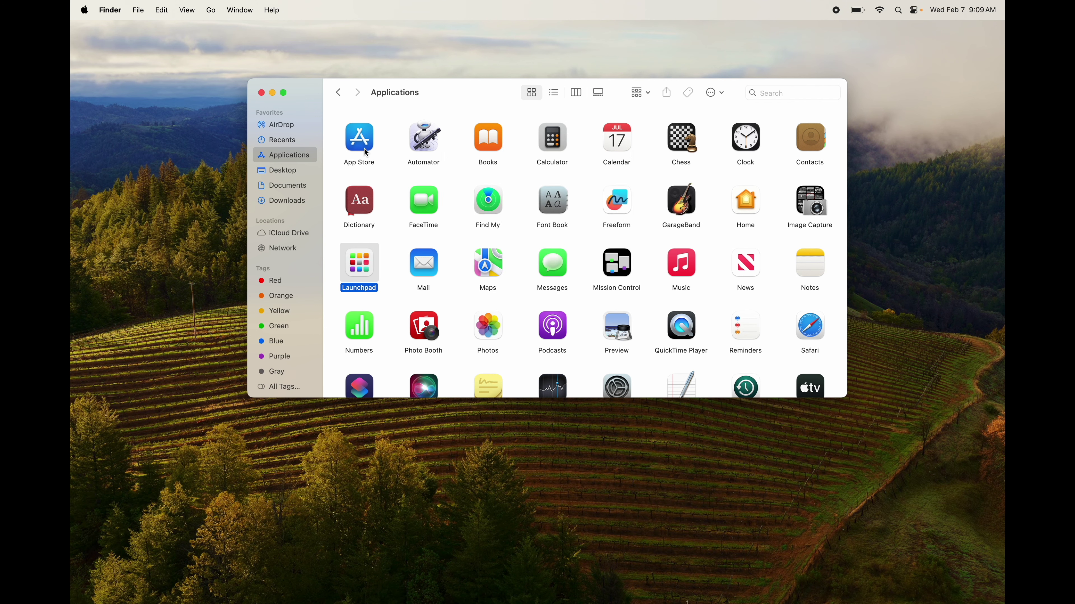
pyautogui.click(261, 93)
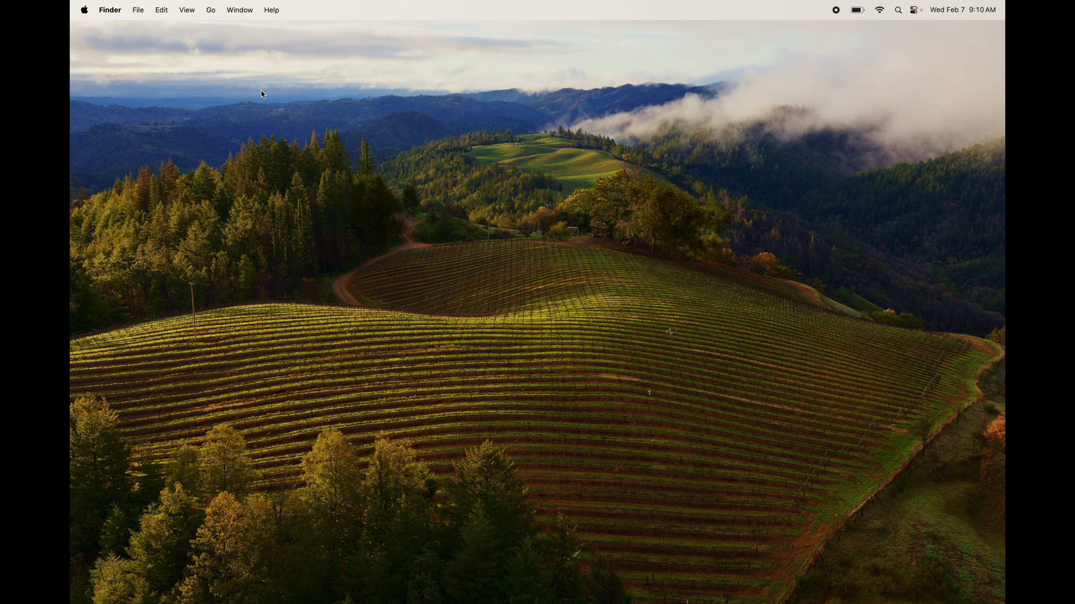
# Open and dismiss the desktop context menu, then launch System Settings from the Dock
pyautogui.rightClick(527, 222)
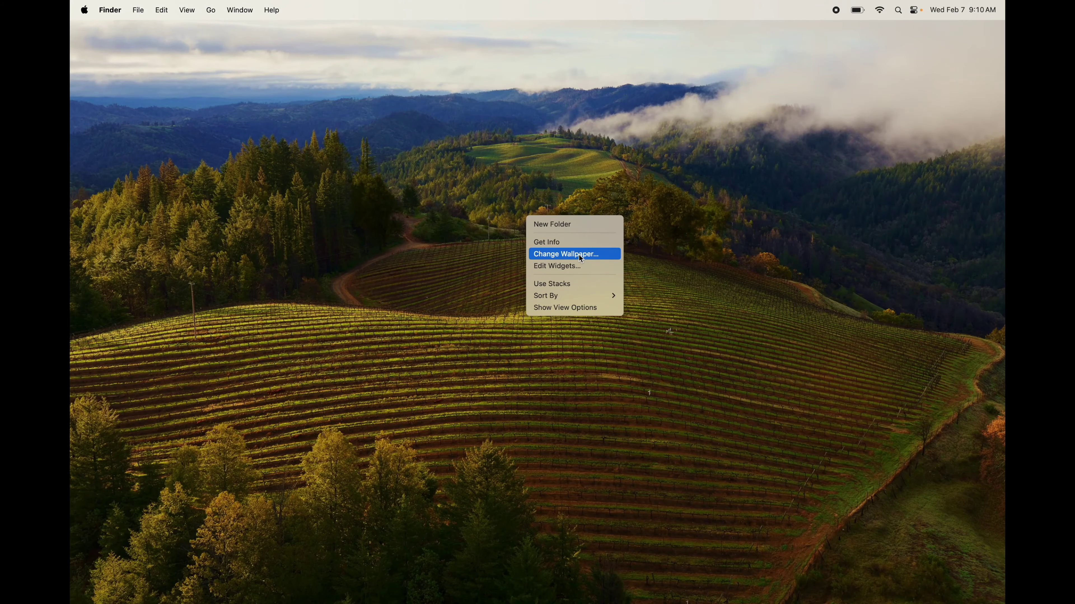
pyautogui.click(649, 397)
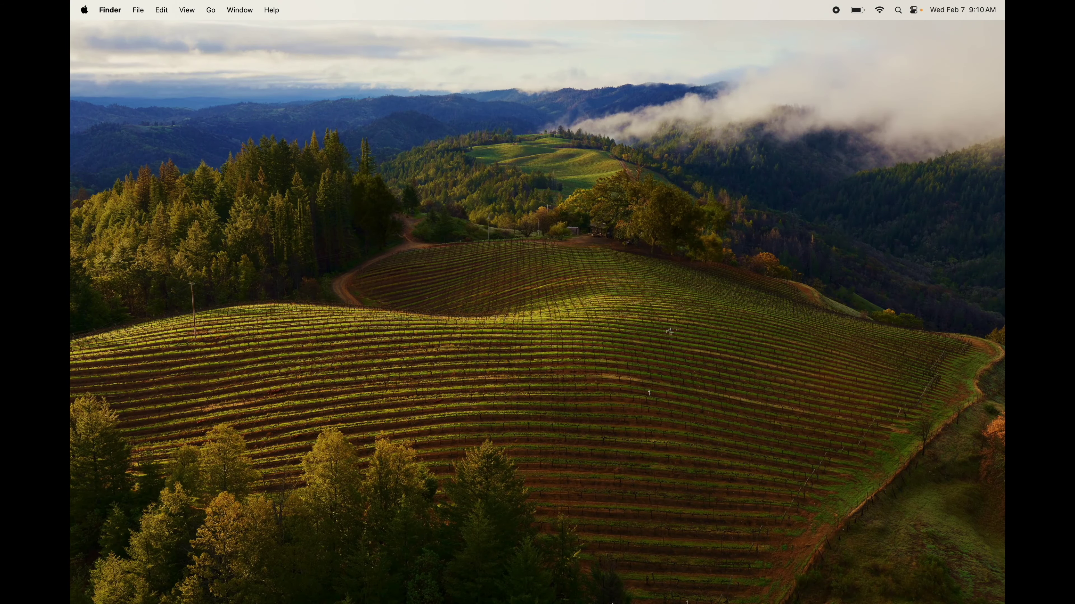
pyautogui.moveTo(700, 590)
pyautogui.click(779, 580)
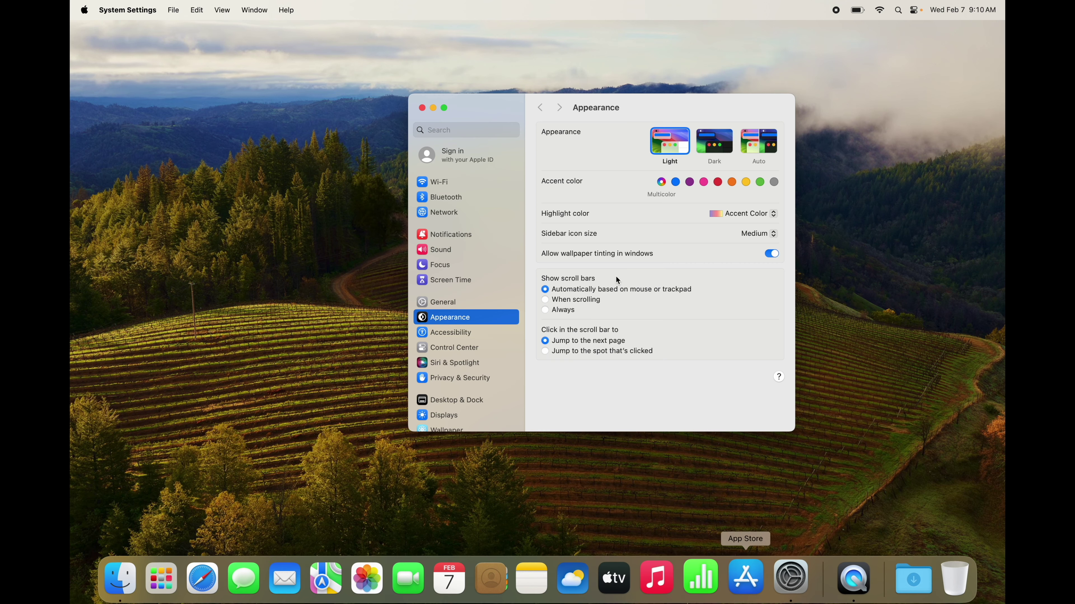
# Search System Settings for 'wallpa', open the Wallpaper pane, and shift the window left
pyautogui.click(437, 128)
pyautogui.write('wallpa')
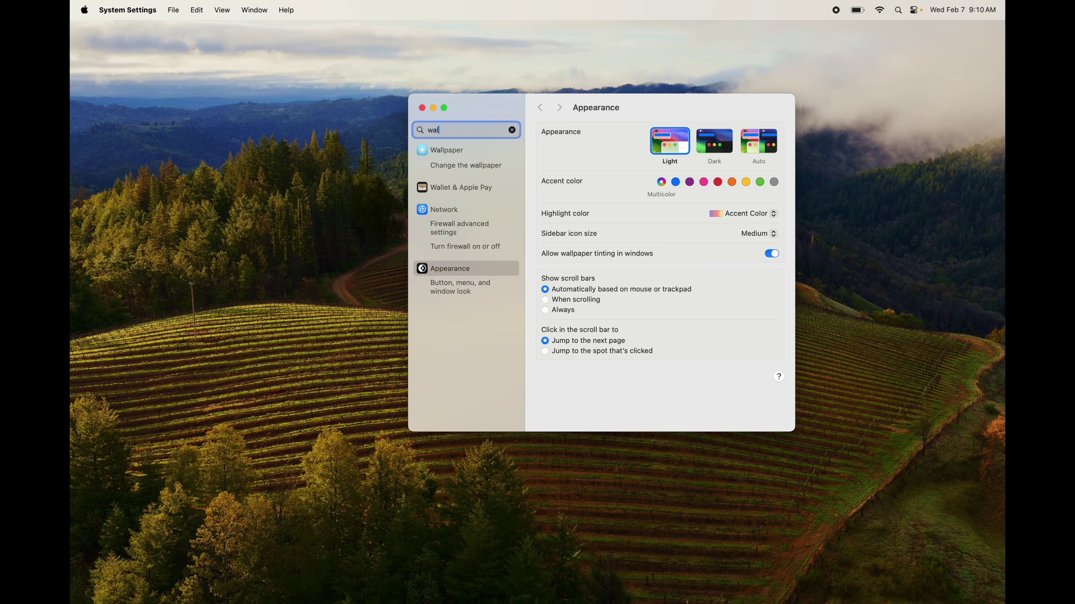
pyautogui.click(441, 166)
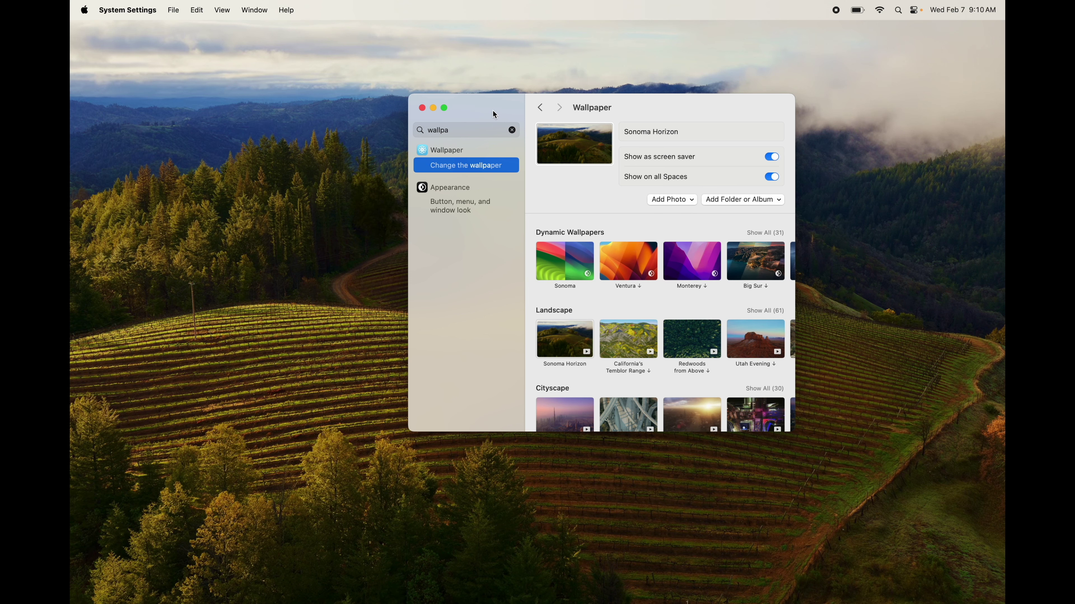
pyautogui.moveTo(495, 111); pyautogui.dragTo(416, 111)
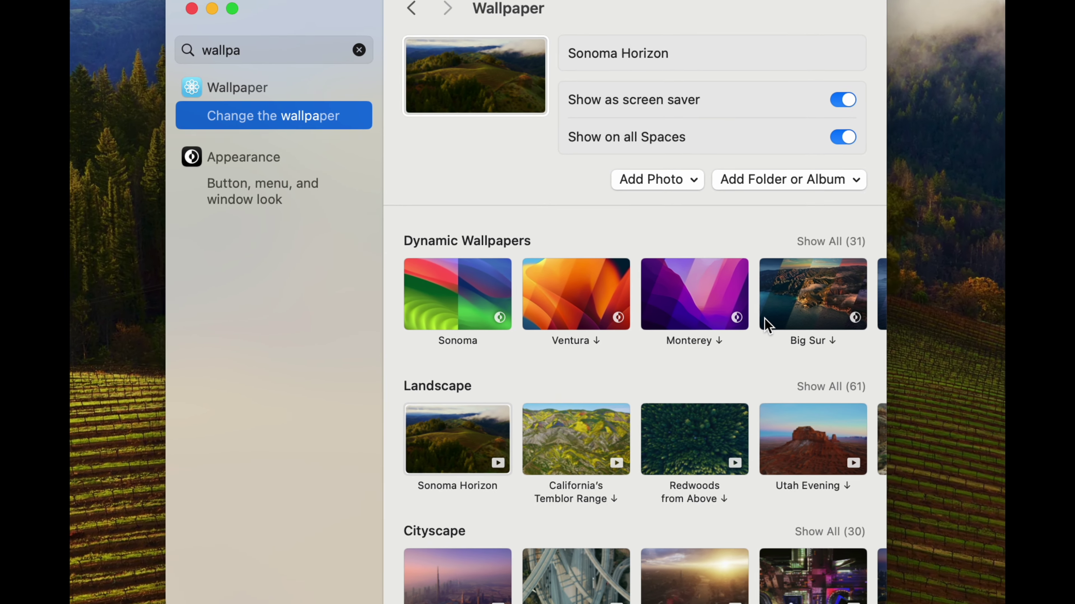
# Try Big Sur, Redwoods from Above, California's Temblor Range and Sonoma Horizon, then settle on Sonoma
pyautogui.click(461, 288)
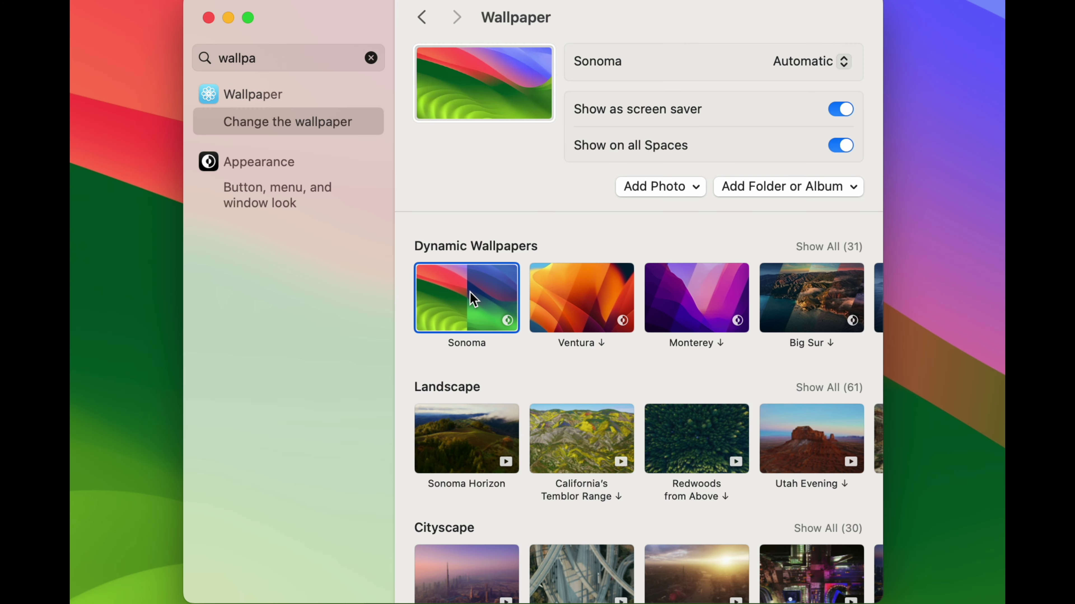
pyautogui.click(808, 309)
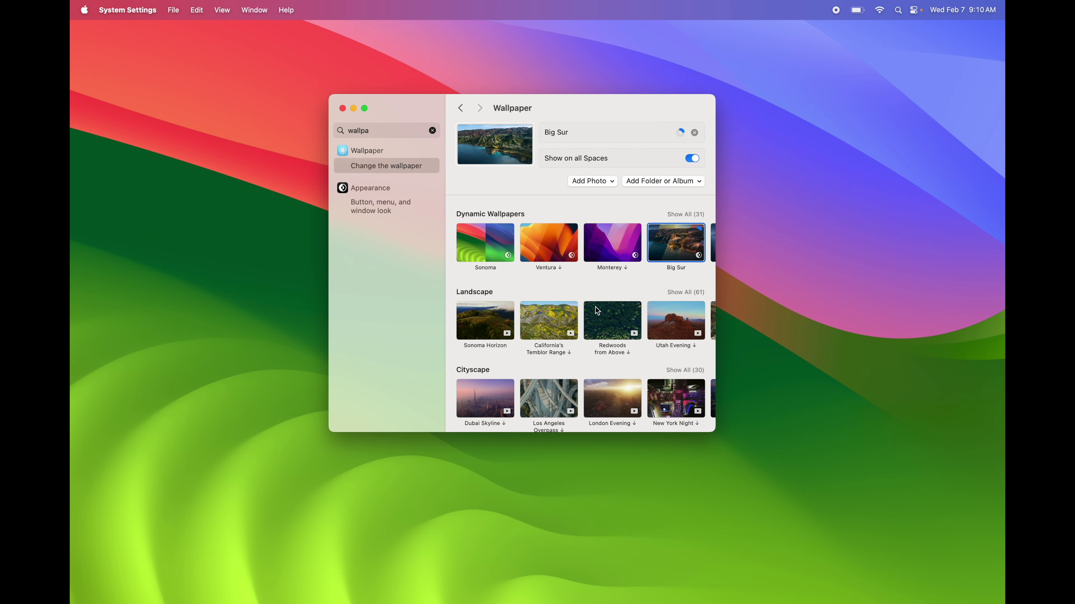
pyautogui.click(694, 411)
pyautogui.click(548, 336)
pyautogui.click(493, 339)
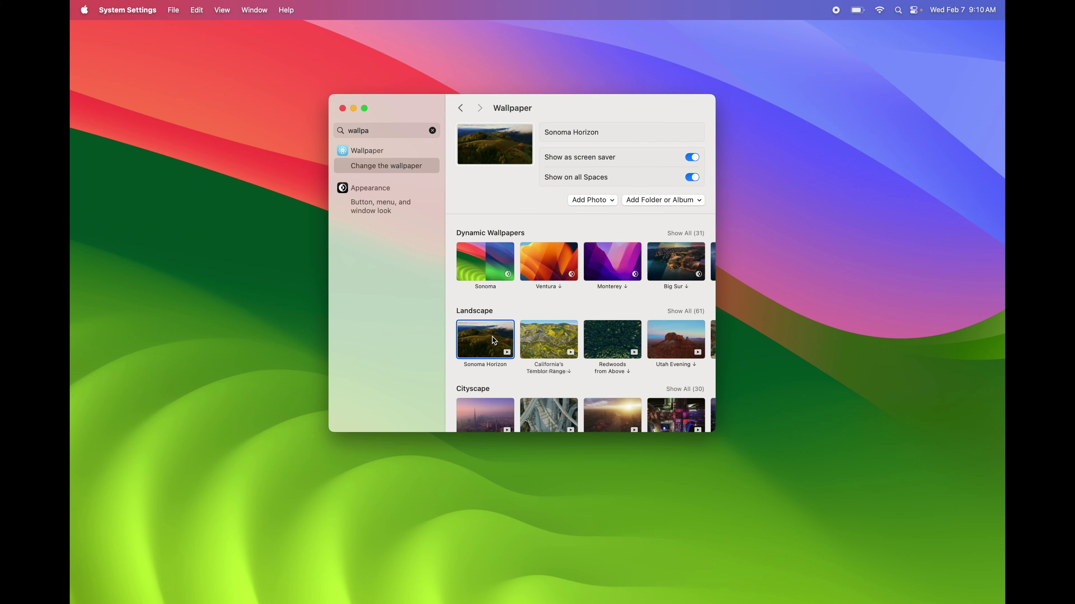
pyautogui.click(491, 271)
# Scroll through the wallpaper options, then close System Settings
pyautogui.scroll(-15, 578, 374)
pyautogui.scroll(8, 579, 376)
pyautogui.scroll(6, 579, 376)
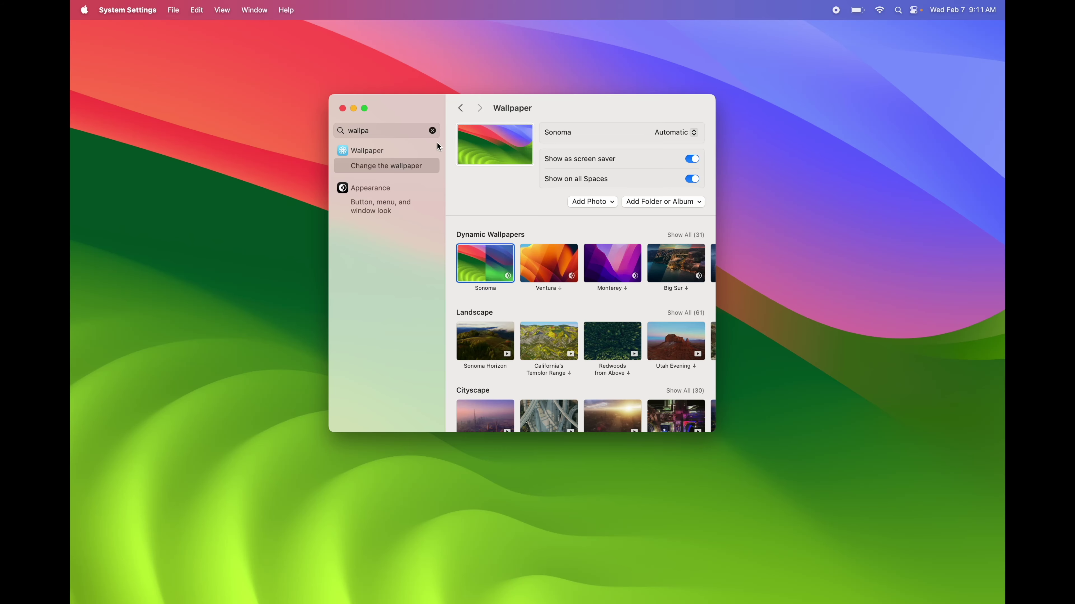
pyautogui.click(343, 108)
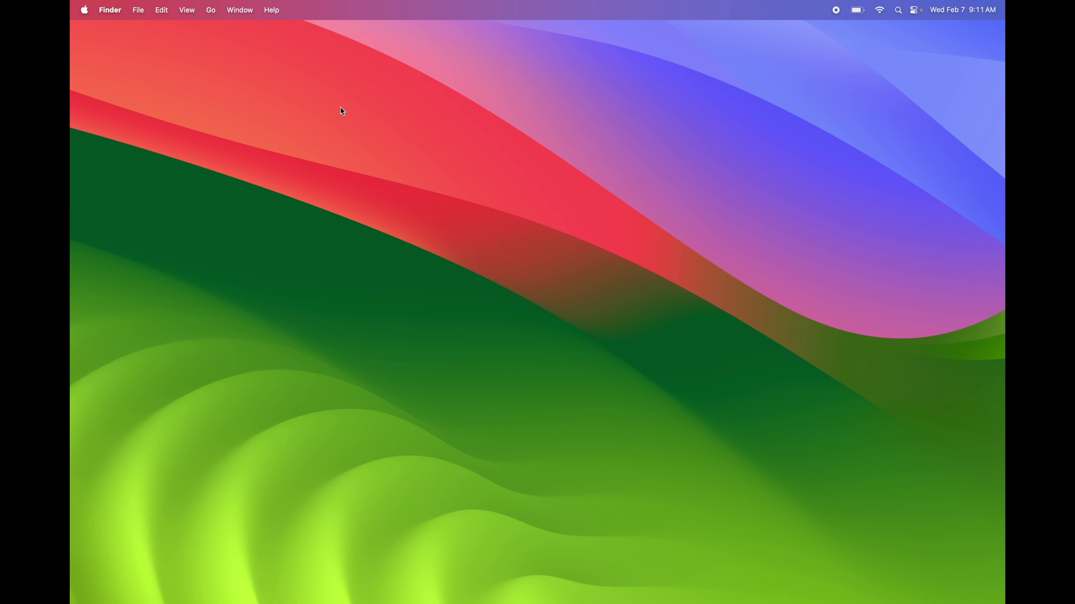